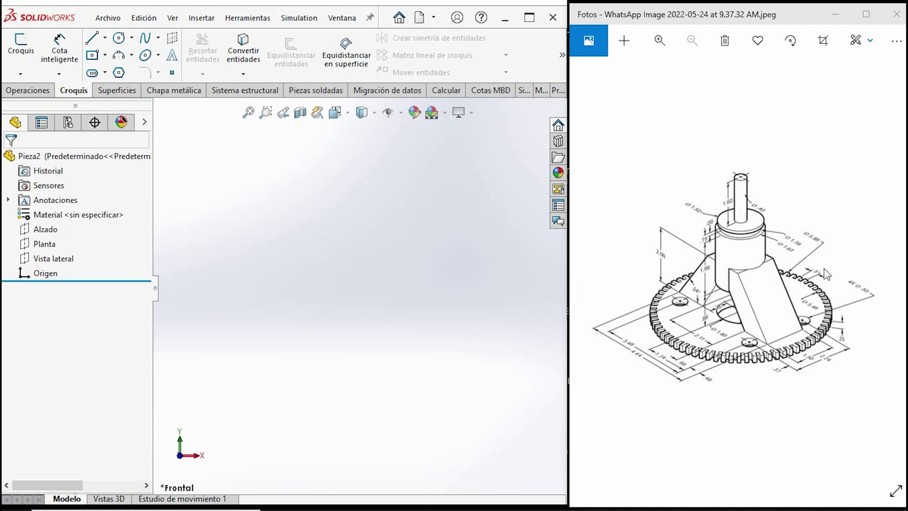
- Zoom the reference drawing to 100% and maximize the SOLIDWORKS part window
{"action": "key", "text": "ctrl+plus"}
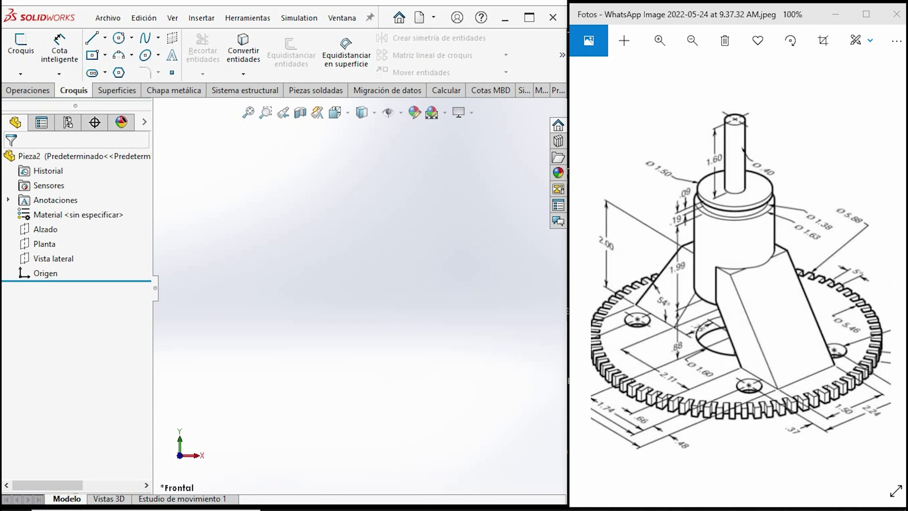
{"action": "left_click", "coordinate": [529, 17]}
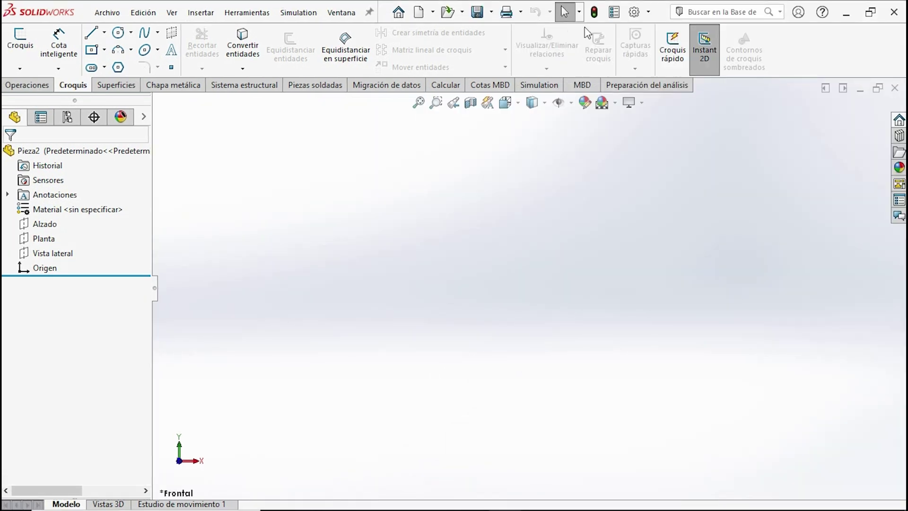
- Set the part's document units to IPS (inch, pound, second) in Options
{"action": "left_click", "coordinate": [648, 17]}
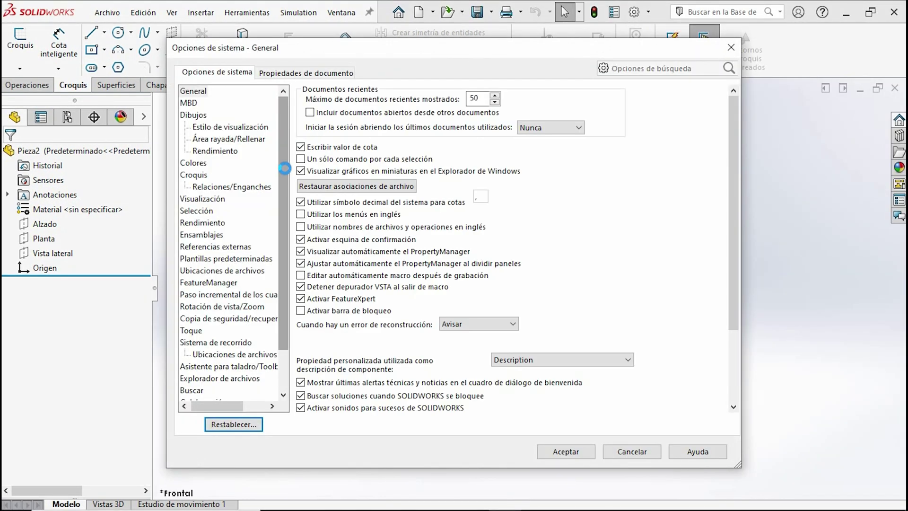
{"action": "left_click", "coordinate": [310, 73]}
{"action": "left_click", "coordinate": [199, 187]}
{"action": "left_click", "coordinate": [308, 132]}
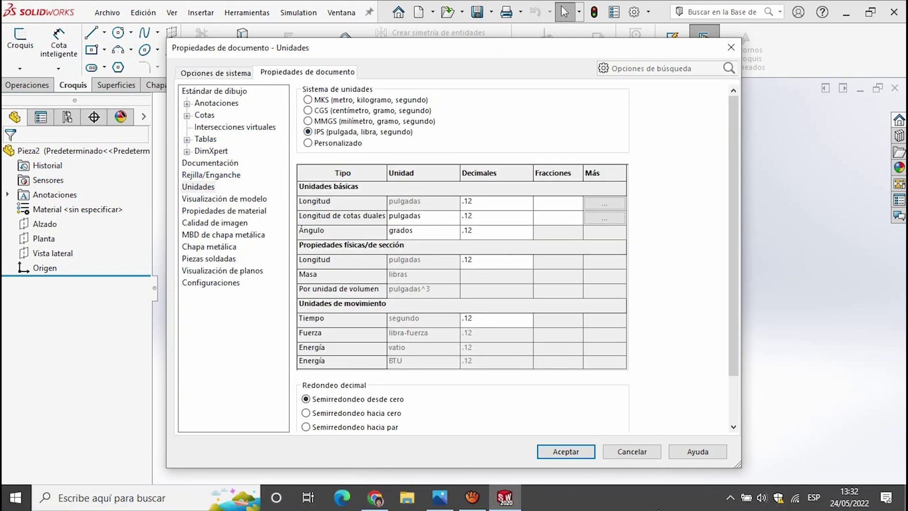
{"action": "left_click", "coordinate": [561, 451]}
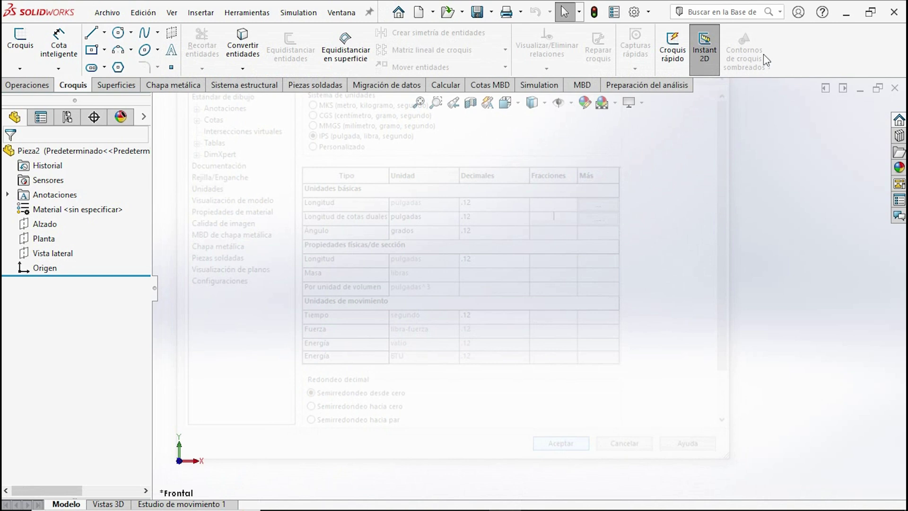
{"action": "left_click", "coordinate": [877, 15]}
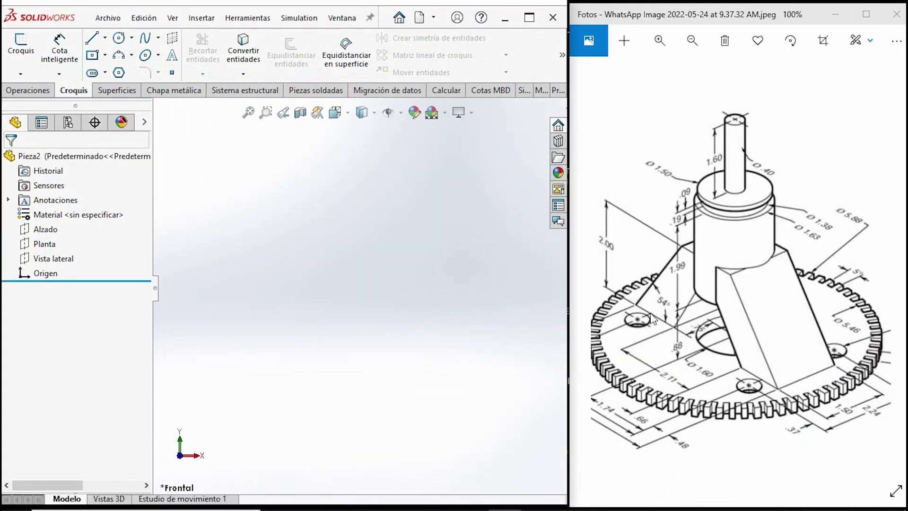
- Start a sketch on the front plane with a vertical construction centreline up from the origin
{"action": "left_click", "coordinate": [21, 47]}
{"action": "left_click", "coordinate": [278, 256]}
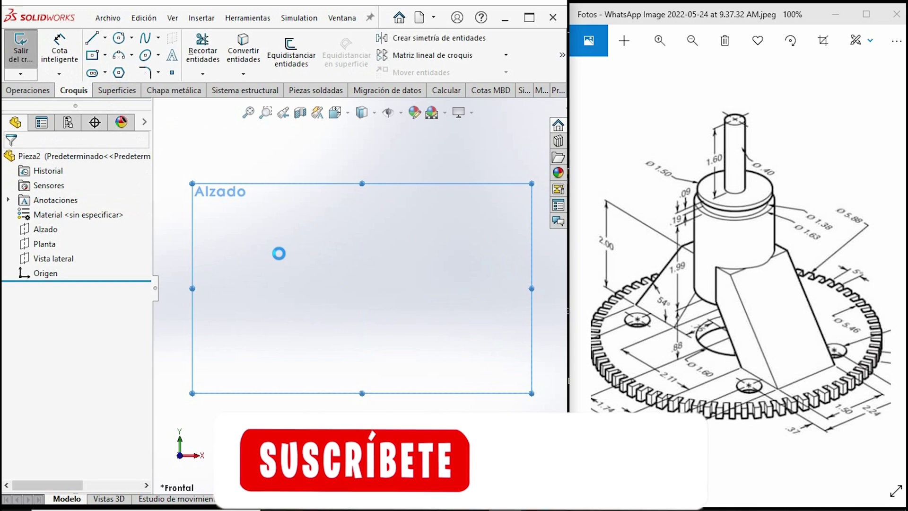
{"action": "left_click", "coordinate": [106, 39]}
{"action": "left_click", "coordinate": [113, 71]}
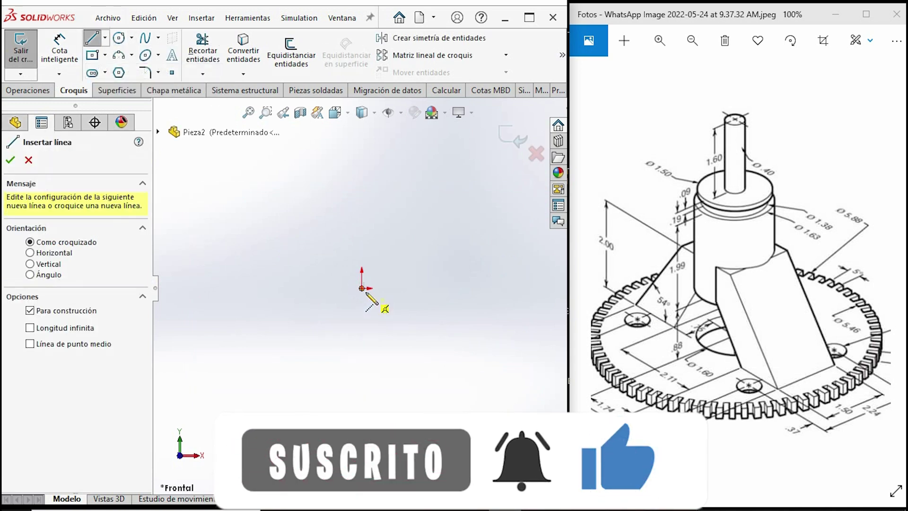
{"action": "left_click", "coordinate": [362, 288]}
{"action": "left_click", "coordinate": [362, 140]}
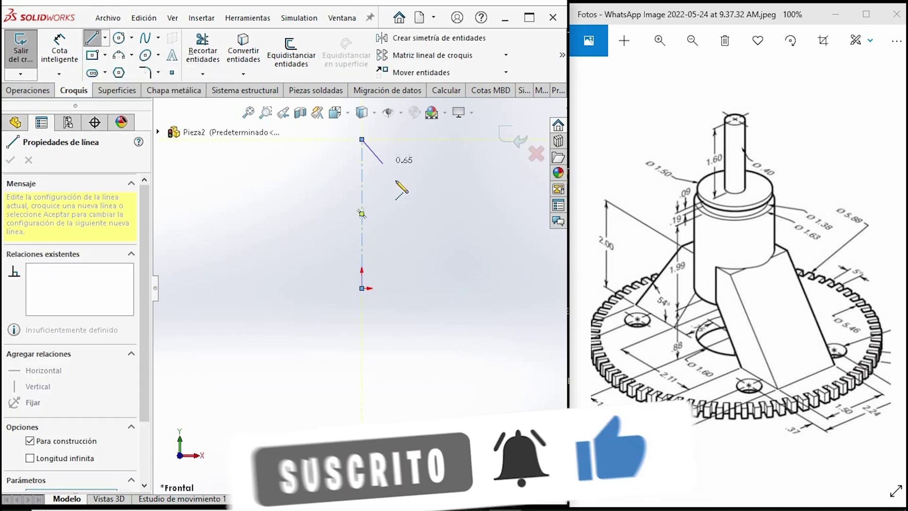
{"action": "key", "text": "Escape"}
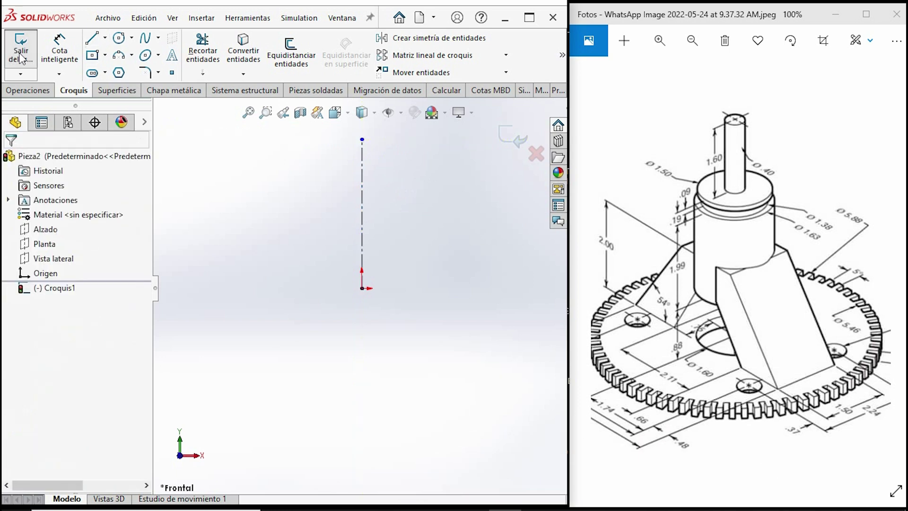
- Draw the stepped half-shaft outline with lines beside the centreline
{"action": "left_click", "coordinate": [92, 38]}
{"action": "left_click", "coordinate": [362, 140]}
{"action": "left_click", "coordinate": [343, 140]}
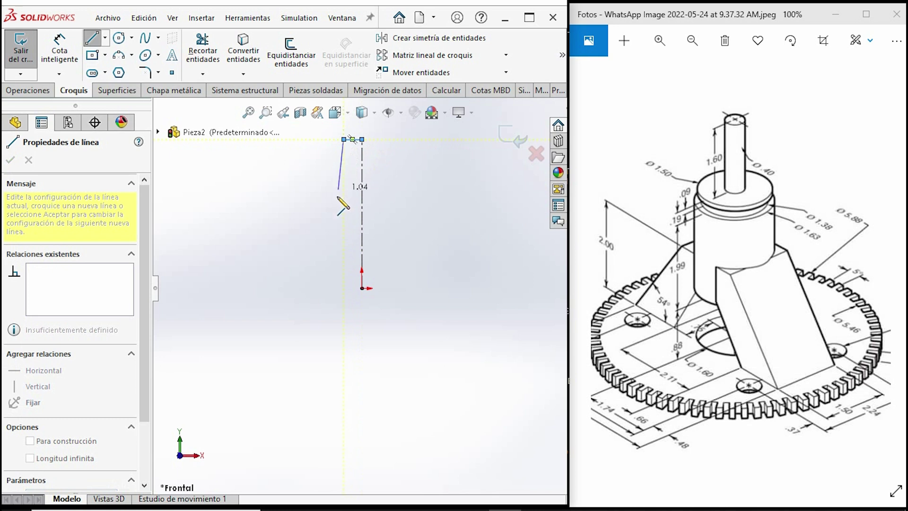
{"action": "left_click", "coordinate": [344, 199]}
{"action": "left_click", "coordinate": [315, 199]}
{"action": "left_click", "coordinate": [315, 219]}
{"action": "left_click", "coordinate": [343, 219]}
{"action": "left_click", "coordinate": [344, 238]}
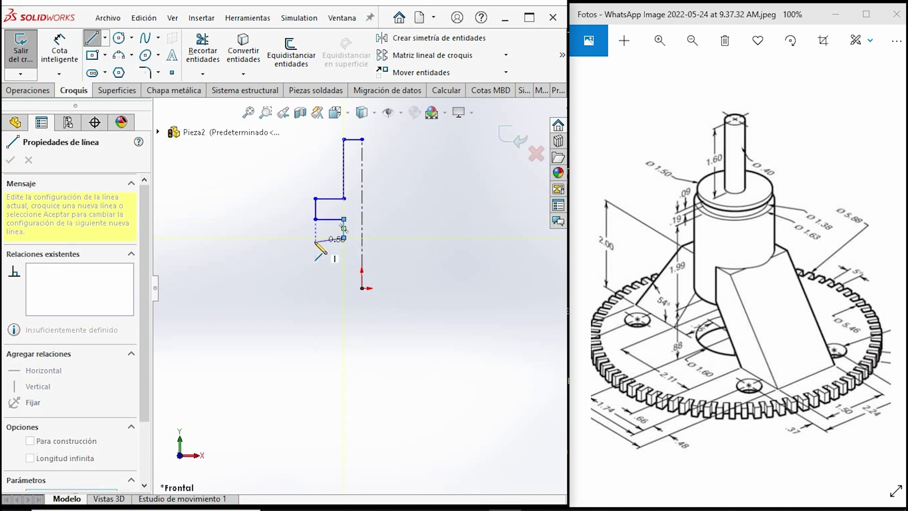
{"action": "left_click", "coordinate": [315, 238]}
{"action": "left_click", "coordinate": [315, 272]}
{"action": "key", "text": "Escape"}
{"action": "key", "text": "Escape"}
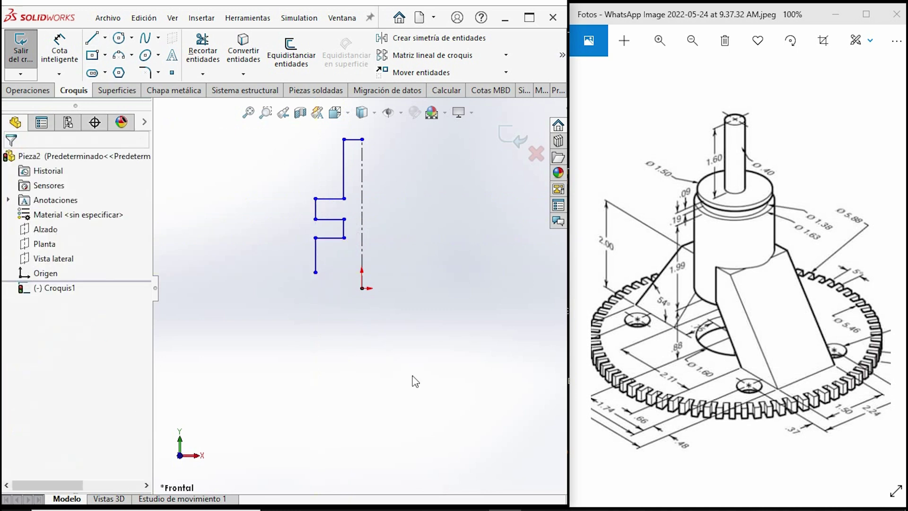
- Dimension the profile heights as 0.88, 1.99 and 1.60 with Smart Dimension
{"action": "left_click", "coordinate": [59, 48]}
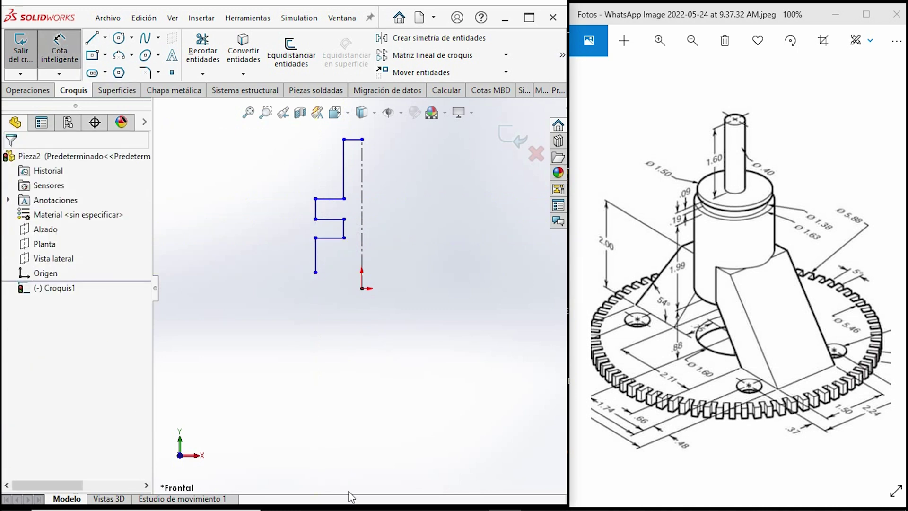
{"action": "left_click", "coordinate": [362, 288]}
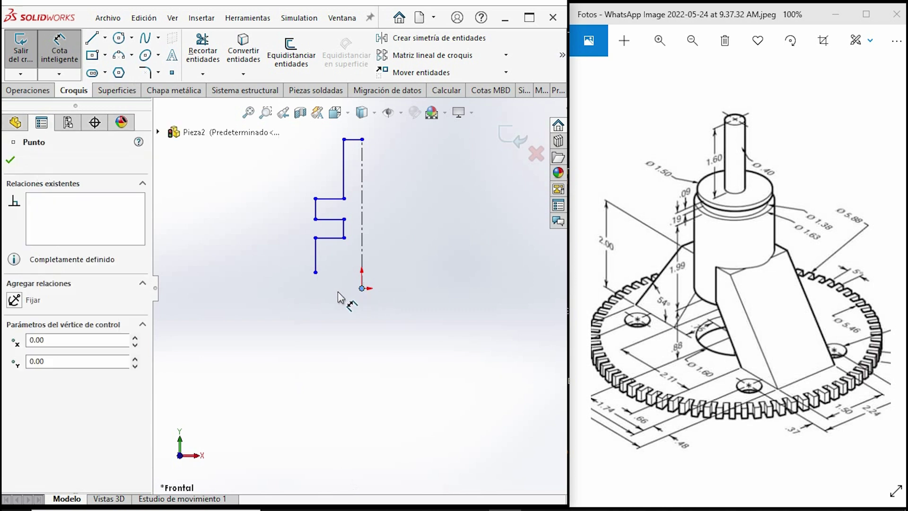
{"action": "left_click", "coordinate": [315, 273]}
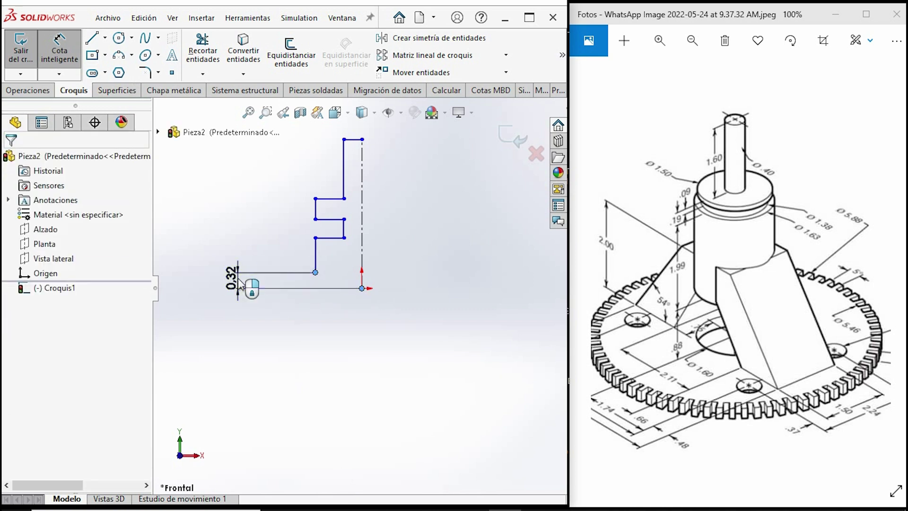
{"action": "left_click", "coordinate": [240, 283]}
{"action": "type", "text": "0.88"}
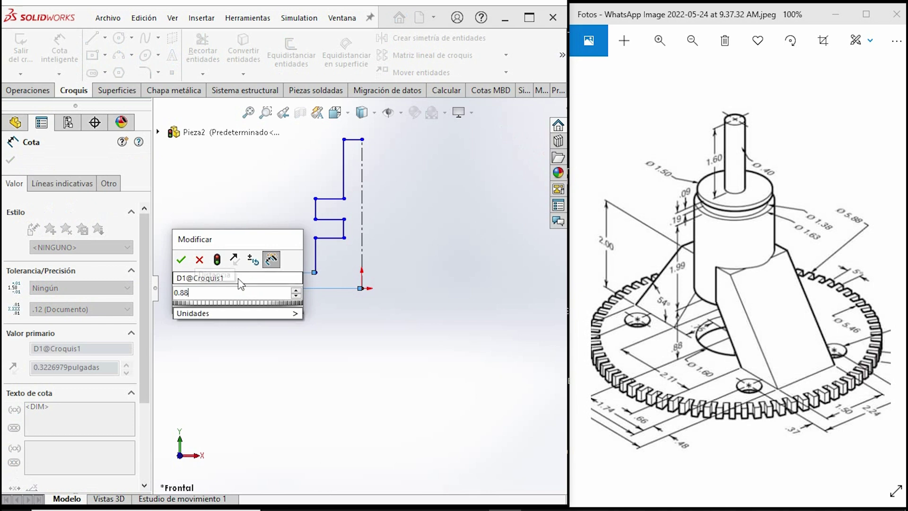
{"action": "key", "text": "Return"}
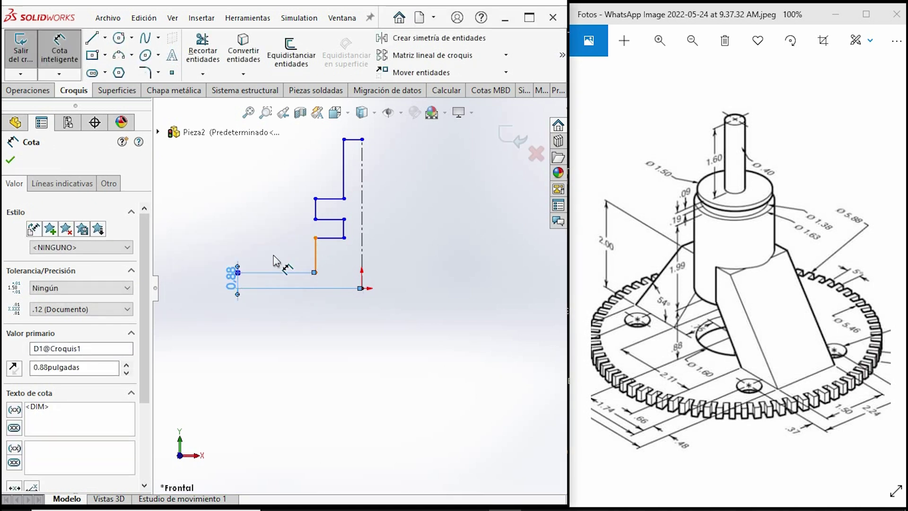
{"action": "left_click", "coordinate": [316, 255]}
{"action": "left_click", "coordinate": [211, 248]}
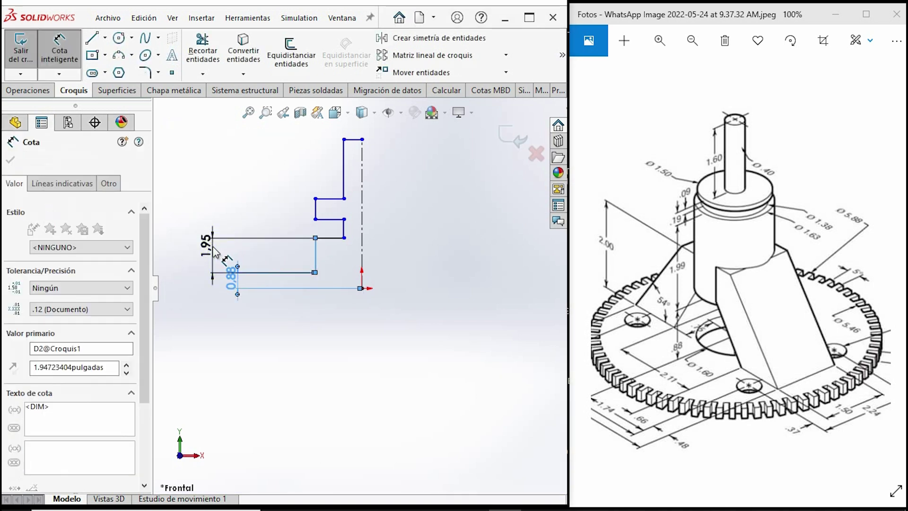
{"action": "type", "text": "1.99"}
{"action": "key", "text": "Return"}
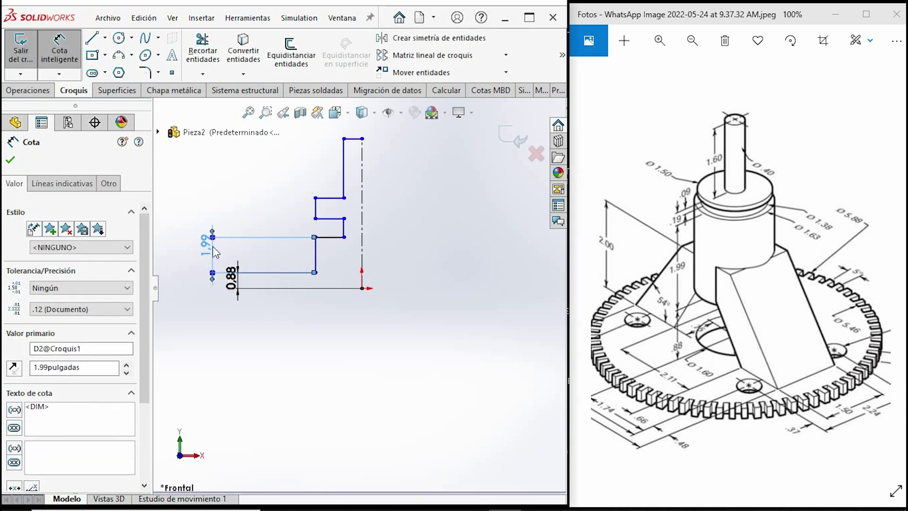
{"action": "left_click", "coordinate": [348, 182]}
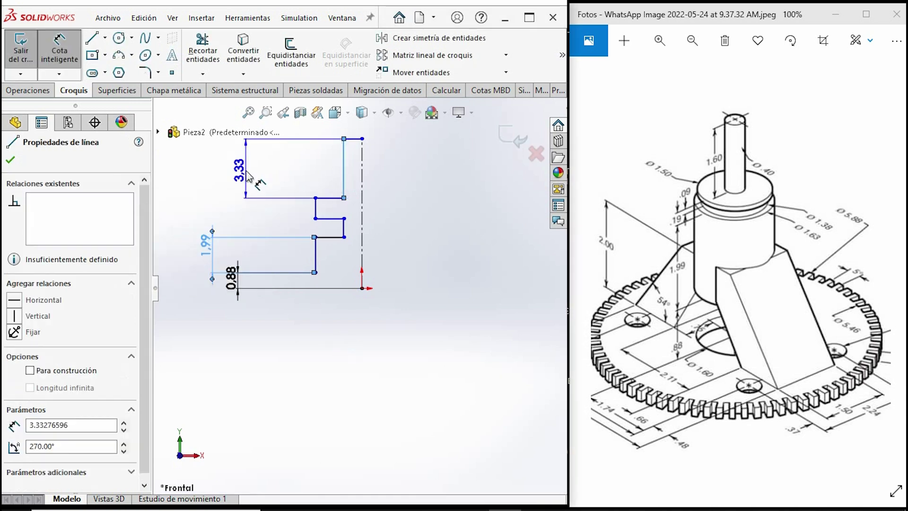
{"action": "left_click", "coordinate": [250, 175]}
{"action": "type", "text": "1.60"}
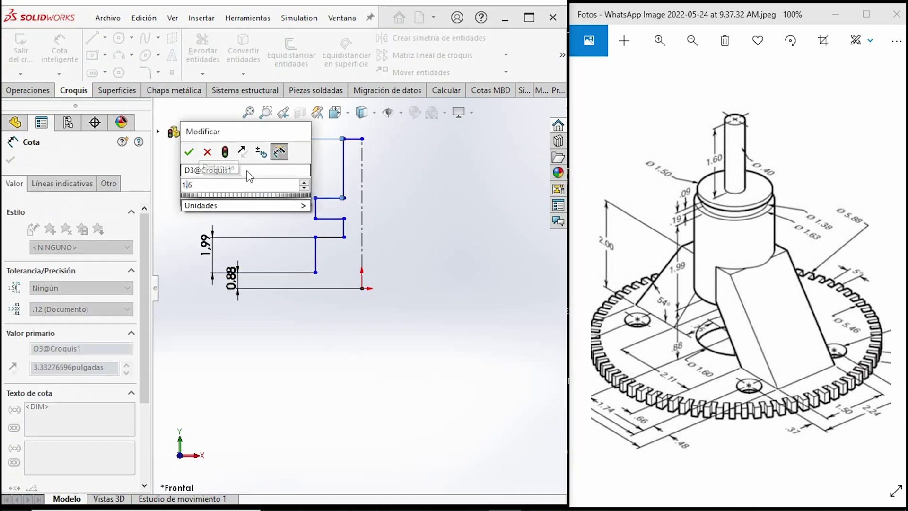
{"action": "key", "text": "Return"}
- Dimension the short step edge height as 0.09
{"action": "scroll", "coordinate": [696, 354], "scroll_direction": "up", "scroll_amount": 1}
{"action": "scroll", "coordinate": [697, 353], "scroll_direction": "up", "scroll_amount": 1}
{"action": "scroll", "coordinate": [697, 354], "scroll_direction": "up", "scroll_amount": 1}
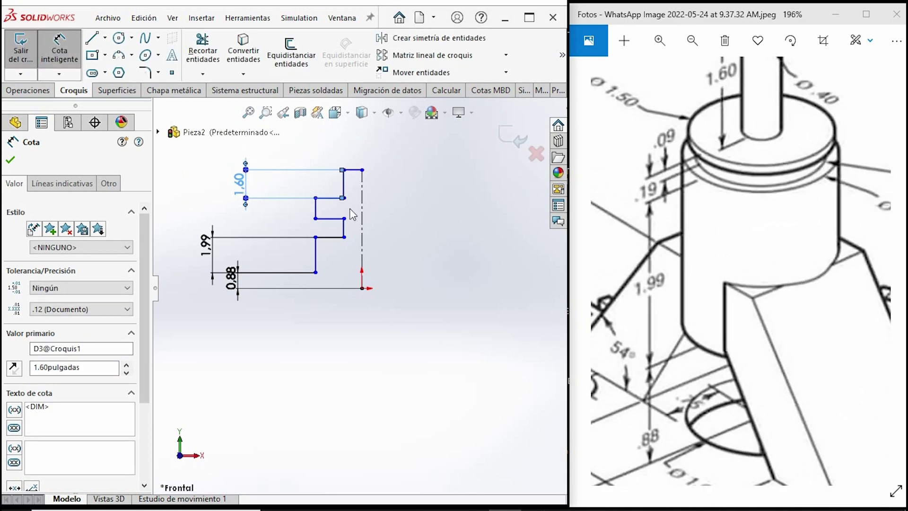
{"action": "left_click", "coordinate": [315, 211]}
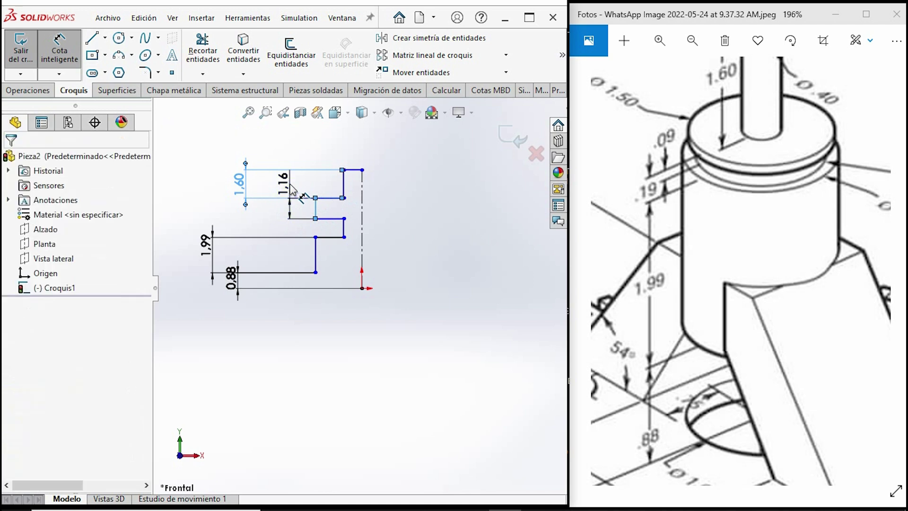
{"action": "left_click", "coordinate": [291, 189]}
{"action": "type", "text": "0.09"}
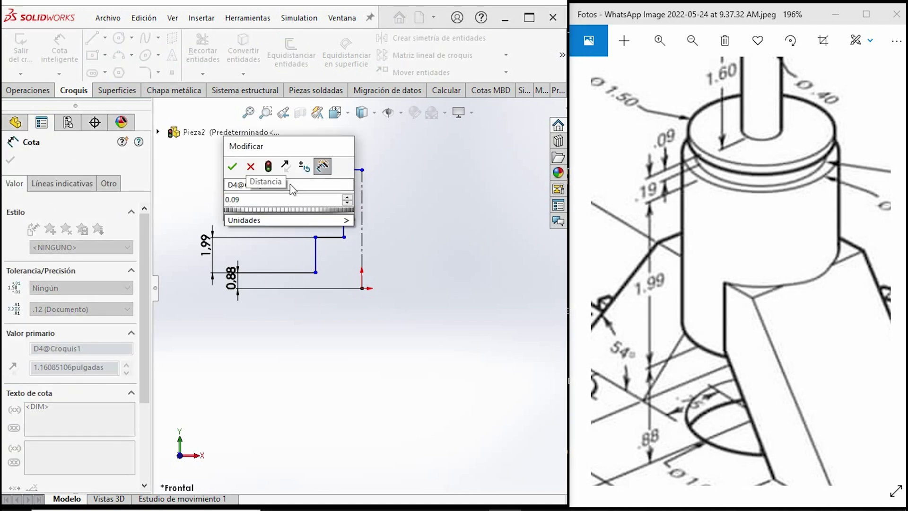
{"action": "left_click", "coordinate": [376, 233]}
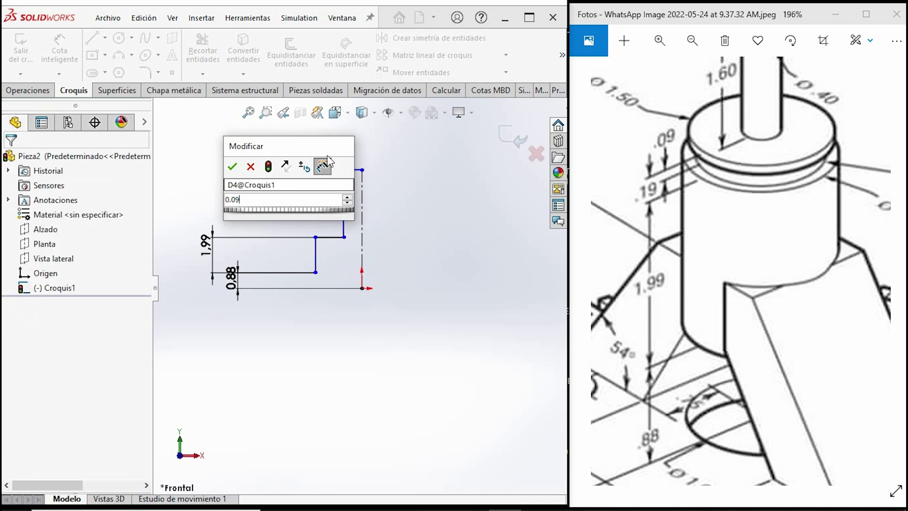
{"action": "left_click", "coordinate": [231, 167]}
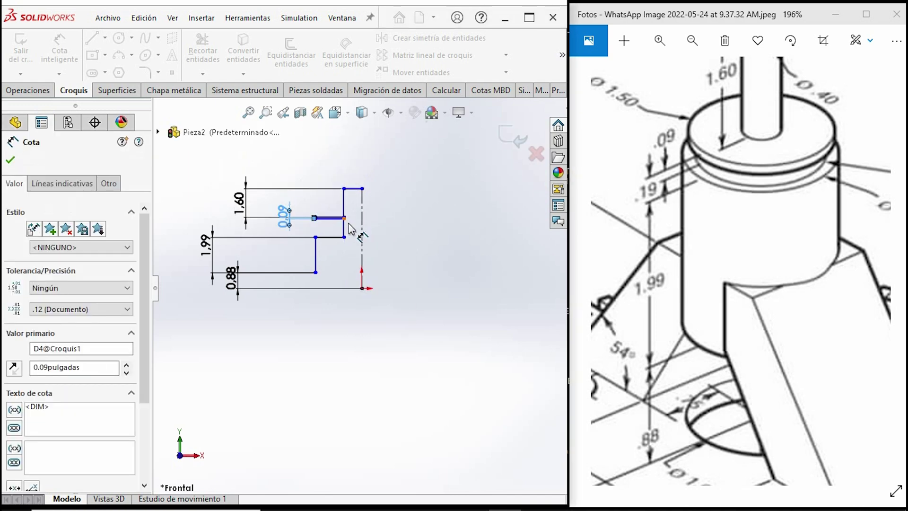
- Dimension the step height between the two horizontal lines as 0.19
{"action": "scroll", "coordinate": [610, 202], "scroll_direction": "down", "scroll_amount": 2}
{"action": "scroll", "coordinate": [610, 202], "scroll_direction": "down", "scroll_amount": 1}
{"action": "scroll", "coordinate": [610, 202], "scroll_direction": "up", "scroll_amount": 1}
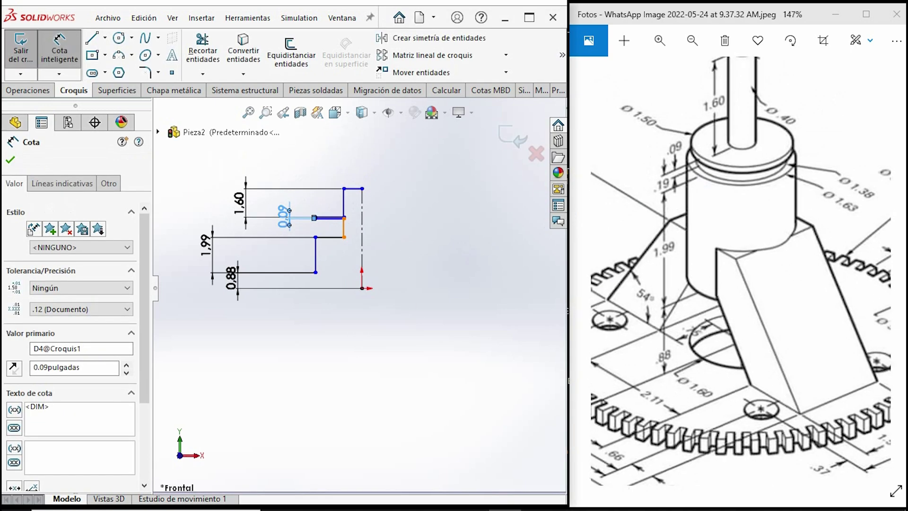
{"action": "scroll", "coordinate": [610, 202], "scroll_direction": "up", "scroll_amount": 2}
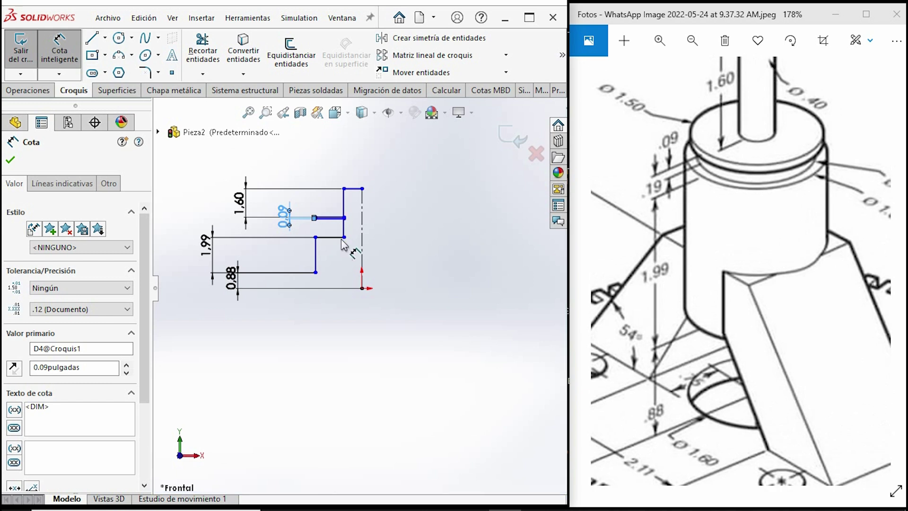
{"action": "scroll", "coordinate": [330, 231], "scroll_direction": "down", "scroll_amount": 2}
{"action": "scroll", "coordinate": [340, 231], "scroll_direction": "down", "scroll_amount": 2}
{"action": "scroll", "coordinate": [360, 229], "scroll_direction": "down", "scroll_amount": 2}
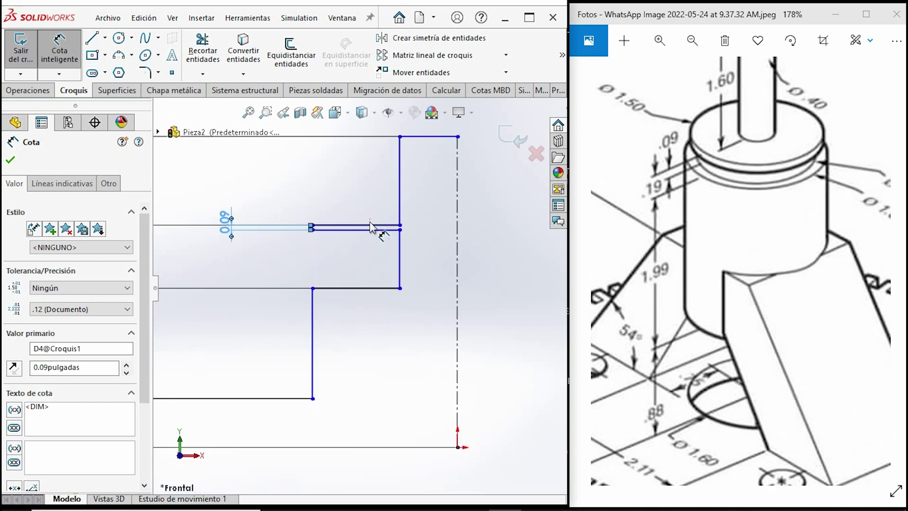
{"action": "left_click", "coordinate": [371, 225]}
{"action": "left_click", "coordinate": [355, 288]}
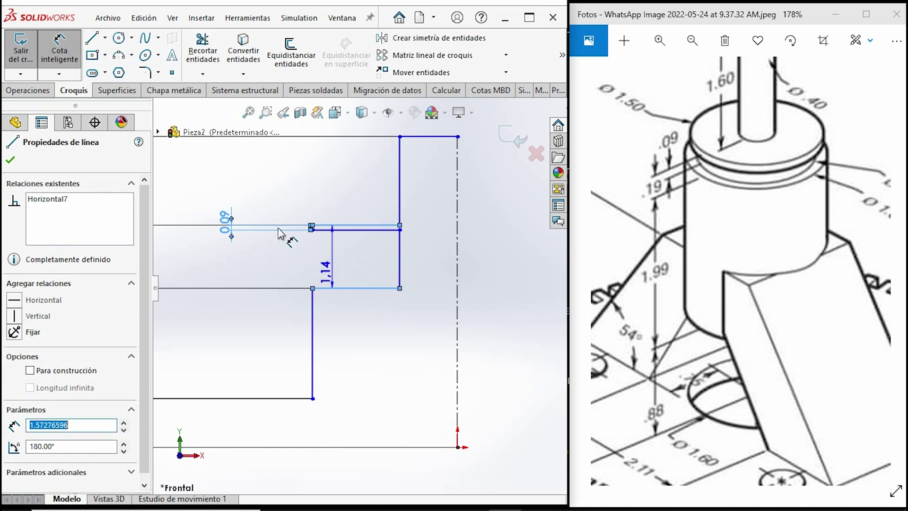
{"action": "left_click", "coordinate": [259, 188]}
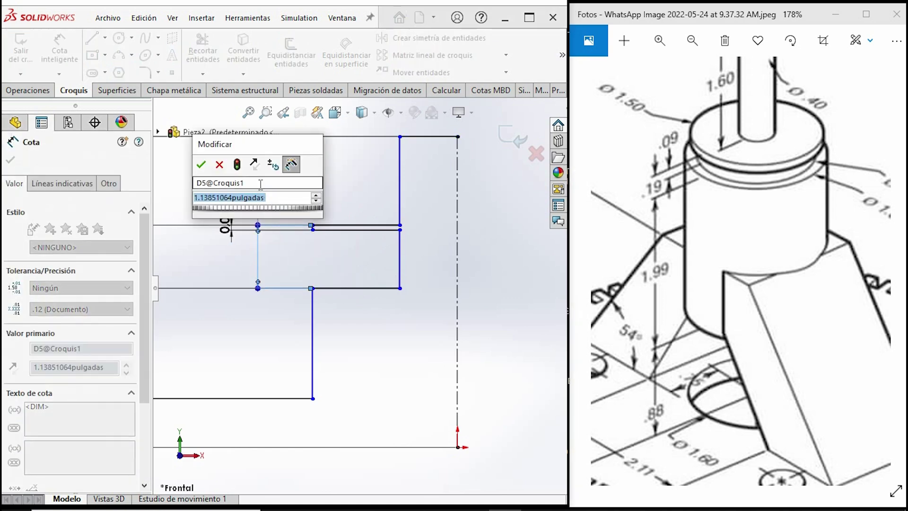
{"action": "type", "text": "0.19"}
{"action": "key", "text": "Return"}
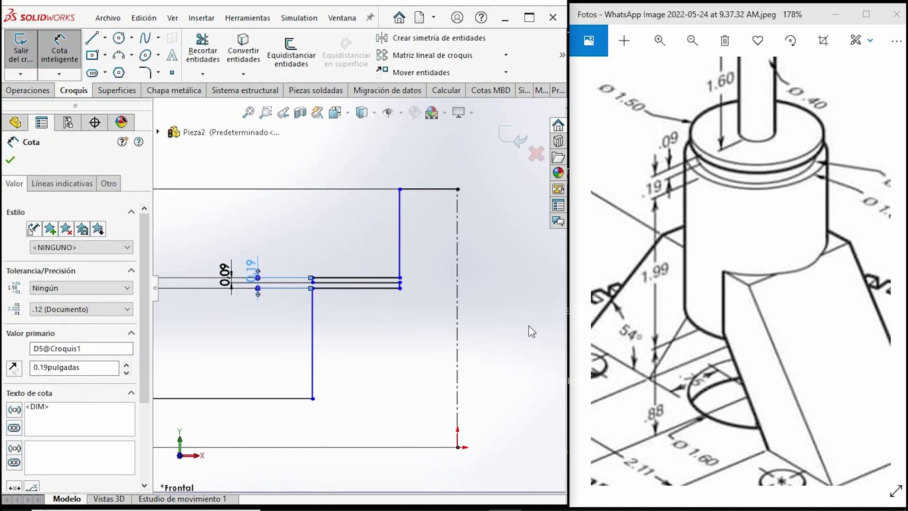
{"action": "scroll", "coordinate": [629, 447], "scroll_direction": "up", "scroll_amount": 2}
{"action": "scroll", "coordinate": [628, 446], "scroll_direction": "up", "scroll_amount": 1}
{"action": "scroll", "coordinate": [426, 385], "scroll_direction": "up", "scroll_amount": 3}
{"action": "scroll", "coordinate": [418, 375], "scroll_direction": "down", "scroll_amount": 1}
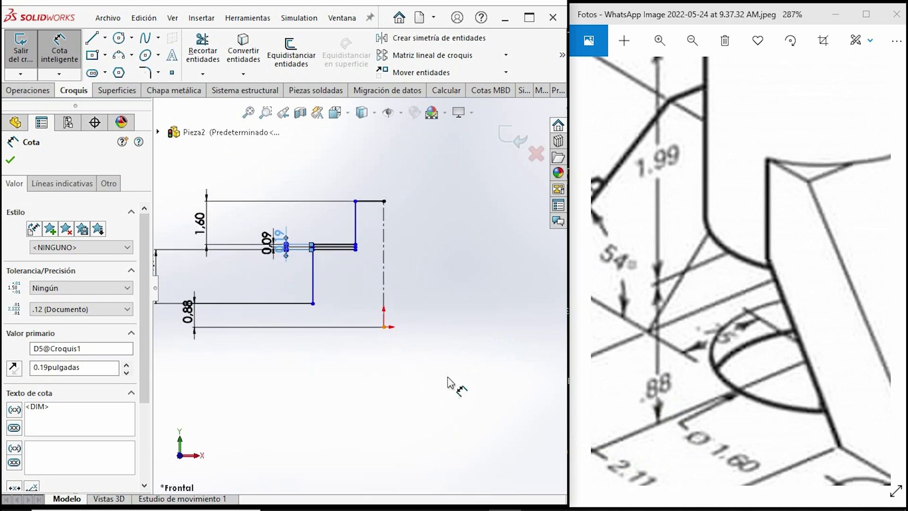
{"action": "scroll", "coordinate": [411, 307], "scroll_direction": "up", "scroll_amount": 1}
{"action": "scroll", "coordinate": [768, 286], "scroll_direction": "down", "scroll_amount": 3}
{"action": "scroll", "coordinate": [768, 286], "scroll_direction": "down", "scroll_amount": 2}
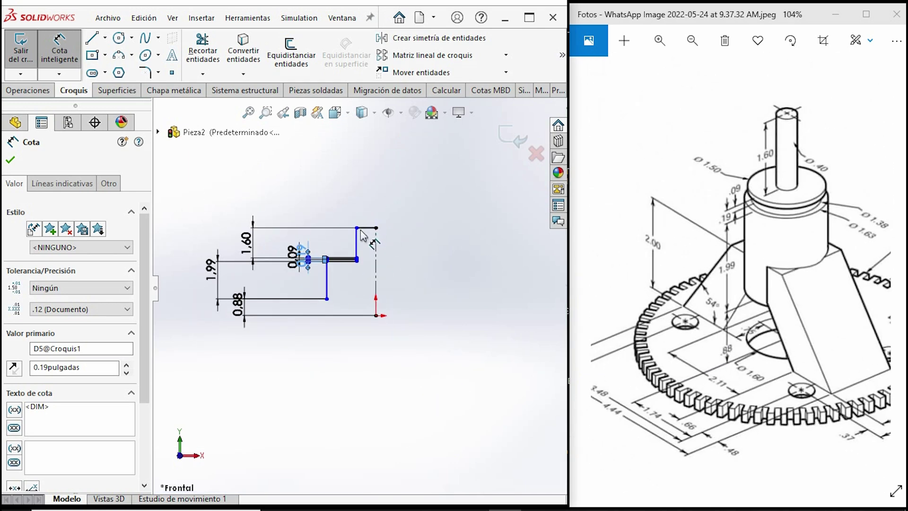
{"action": "left_click", "coordinate": [365, 231]}
- Dimension the top line as 0.20 and the shoulder as a 1.50 diameter about the centerline
{"action": "left_click", "coordinate": [400, 189]}
{"action": "type", "text": "0.20"}
{"action": "key", "text": "Return"}
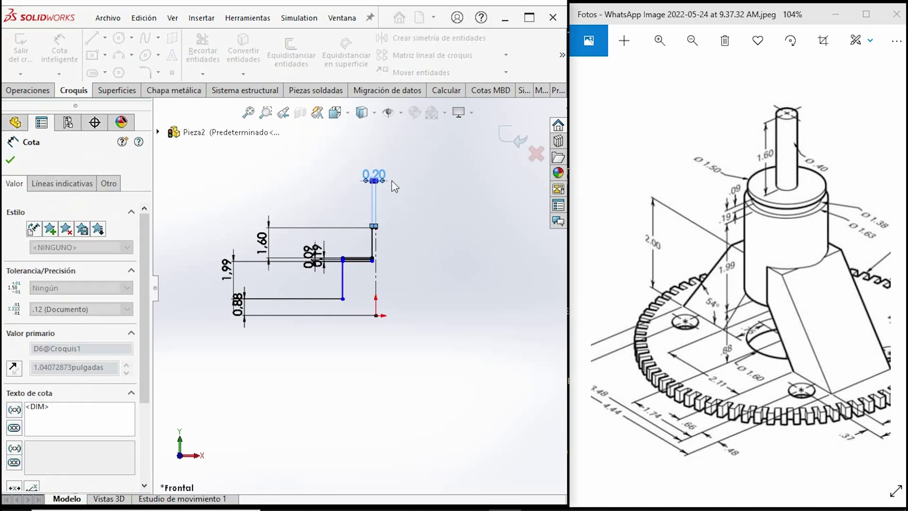
{"action": "scroll", "coordinate": [364, 260], "scroll_direction": "up", "scroll_amount": 3}
{"action": "scroll", "coordinate": [355, 259], "scroll_direction": "up", "scroll_amount": 2}
{"action": "scroll", "coordinate": [315, 255], "scroll_direction": "up", "scroll_amount": 2}
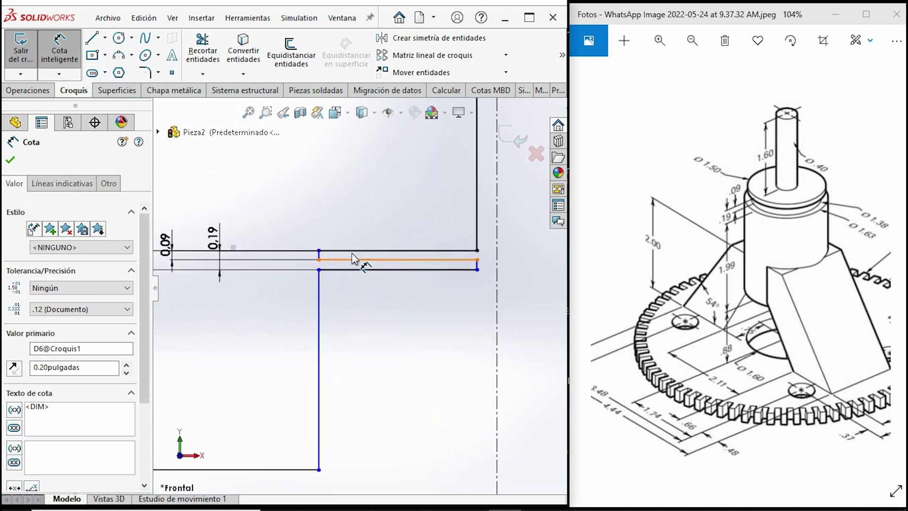
{"action": "left_click", "coordinate": [319, 257]}
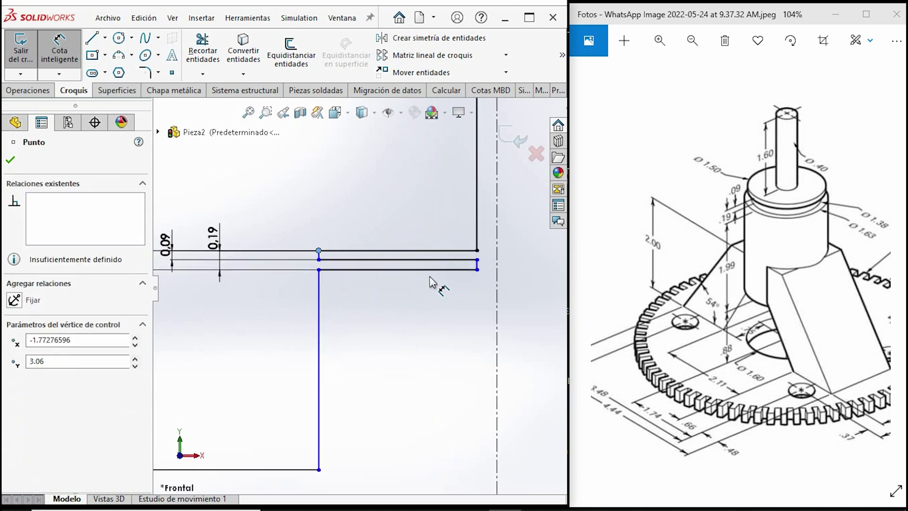
{"action": "scroll", "coordinate": [468, 297], "scroll_direction": "down", "scroll_amount": 3}
{"action": "left_click", "coordinate": [416, 295]}
{"action": "left_click", "coordinate": [343, 312]}
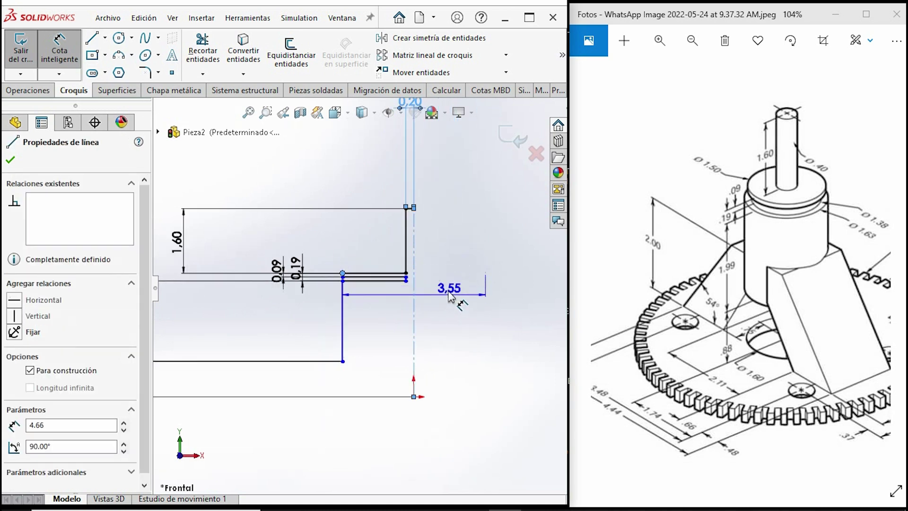
{"action": "left_click", "coordinate": [454, 261]}
{"action": "type", "text": "1.5"}
{"action": "key", "text": "Return"}
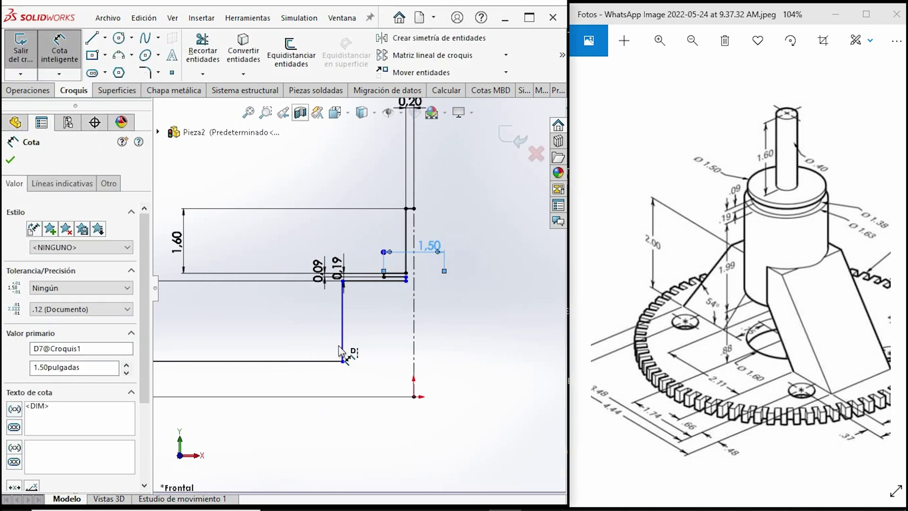
- Add a 1.38 diameter dimension for the next step about the centerline
{"action": "scroll", "coordinate": [331, 336], "scroll_direction": "up", "scroll_amount": 3}
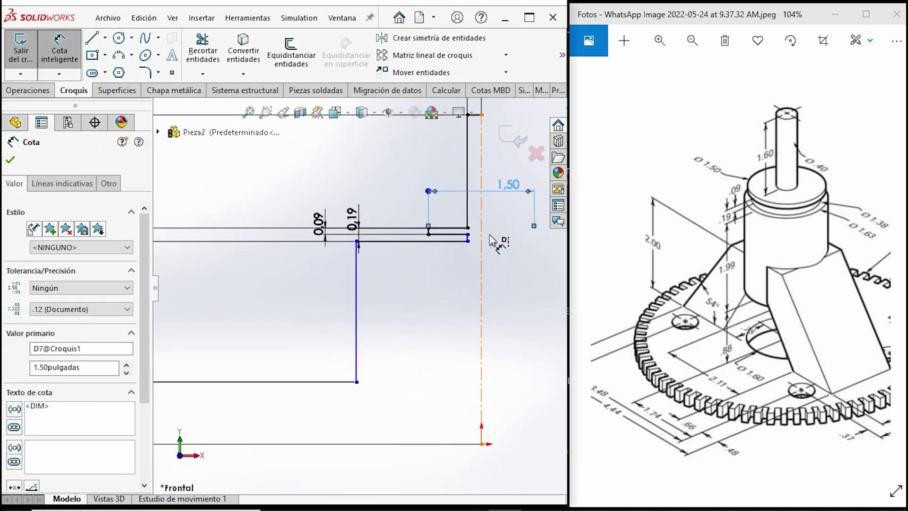
{"action": "left_click", "coordinate": [483, 259]}
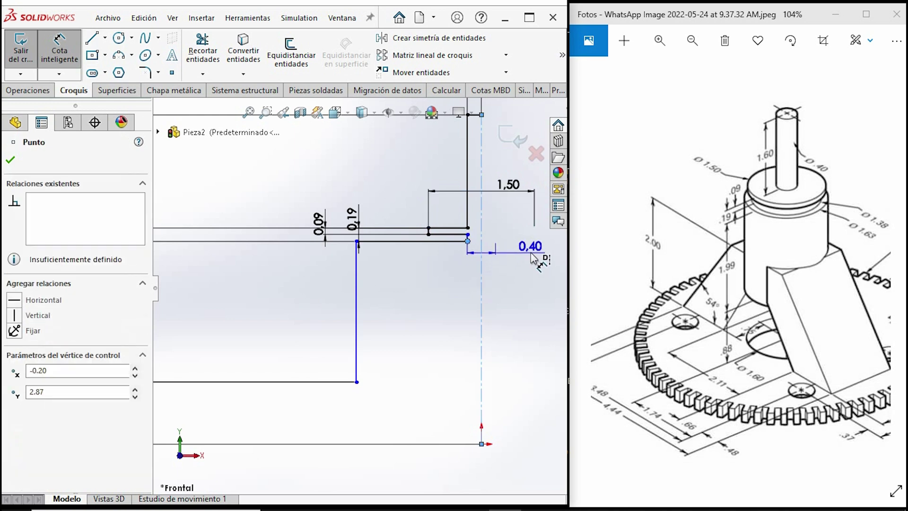
{"action": "left_click", "coordinate": [530, 250]}
{"action": "type", "text": "1.38"}
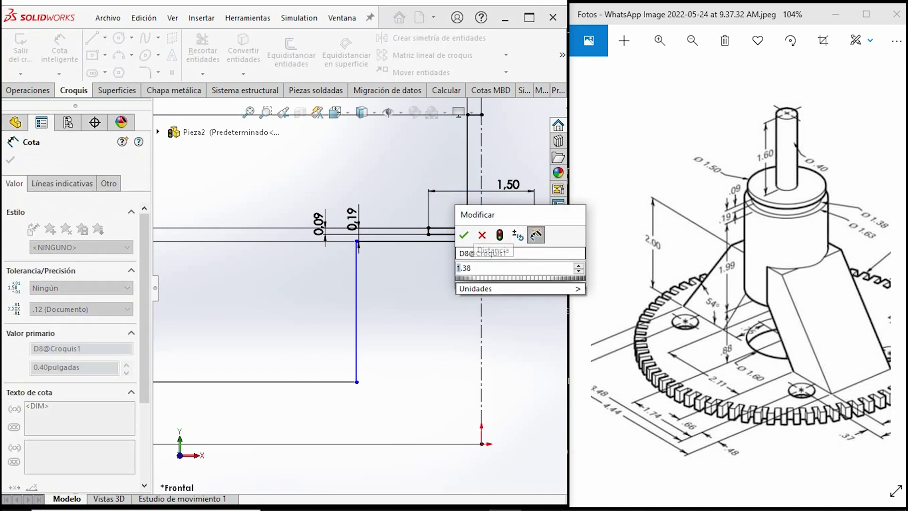
{"action": "key", "text": "Return"}
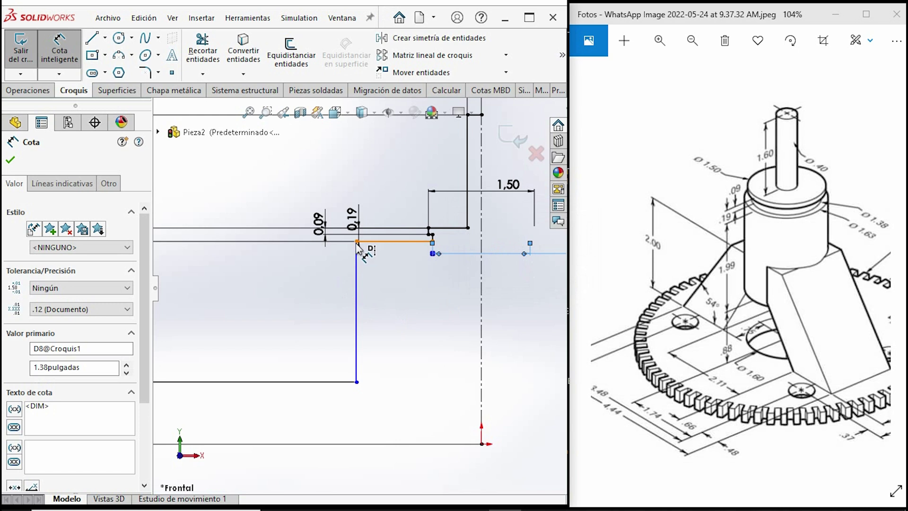
- Dimension the lower body as a 1.63 diameter about the centerline
{"action": "left_click", "coordinate": [357, 241]}
{"action": "left_click", "coordinate": [481, 302]}
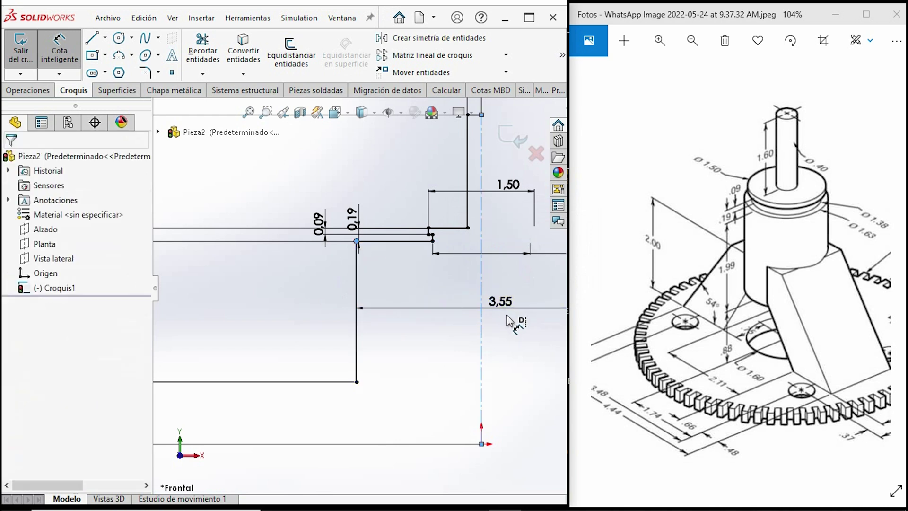
{"action": "left_click", "coordinate": [506, 316]}
{"action": "right_click", "coordinate": [506, 313]}
{"action": "left_click", "coordinate": [492, 325]}
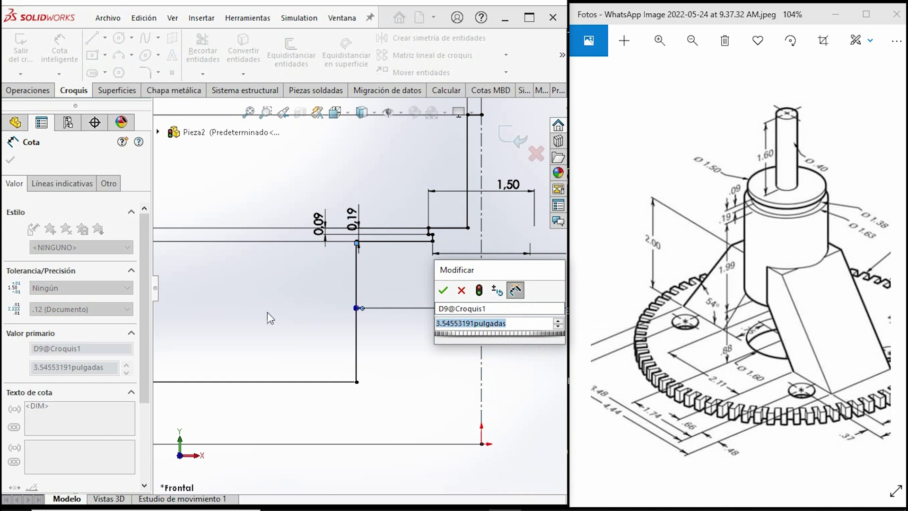
{"action": "type", "text": "1.66"}
{"action": "key", "text": "BackSpace"}
{"action": "type", "text": "3"}
{"action": "key", "text": "Return"}
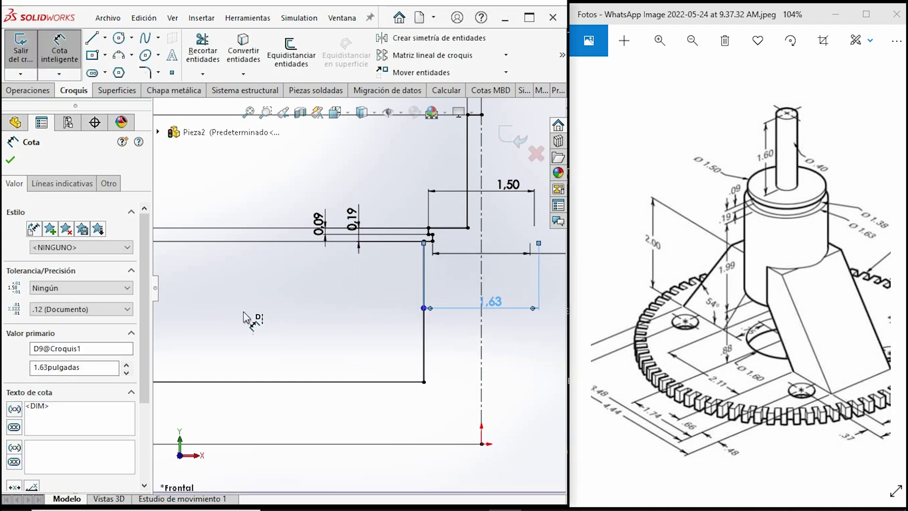
{"action": "scroll", "coordinate": [359, 303], "scroll_direction": "up", "scroll_amount": 3}
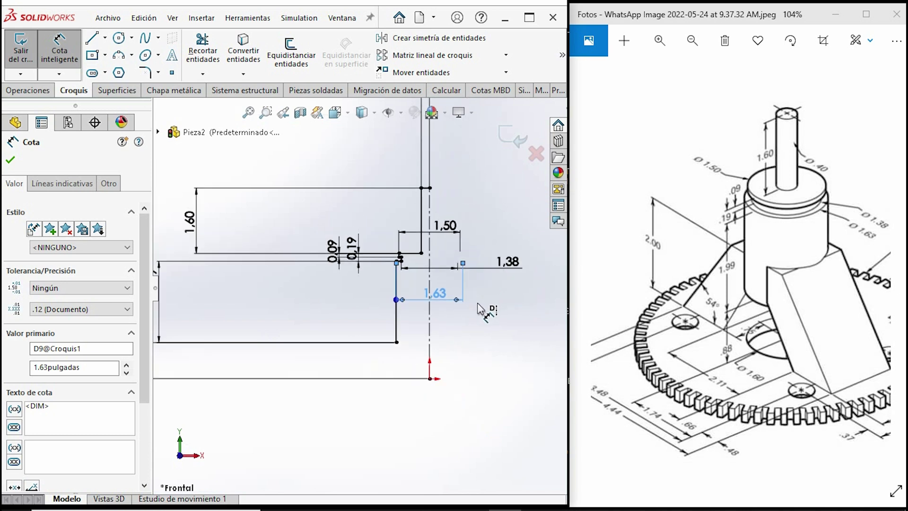
{"action": "scroll", "coordinate": [455, 282], "scroll_direction": "up", "scroll_amount": 1}
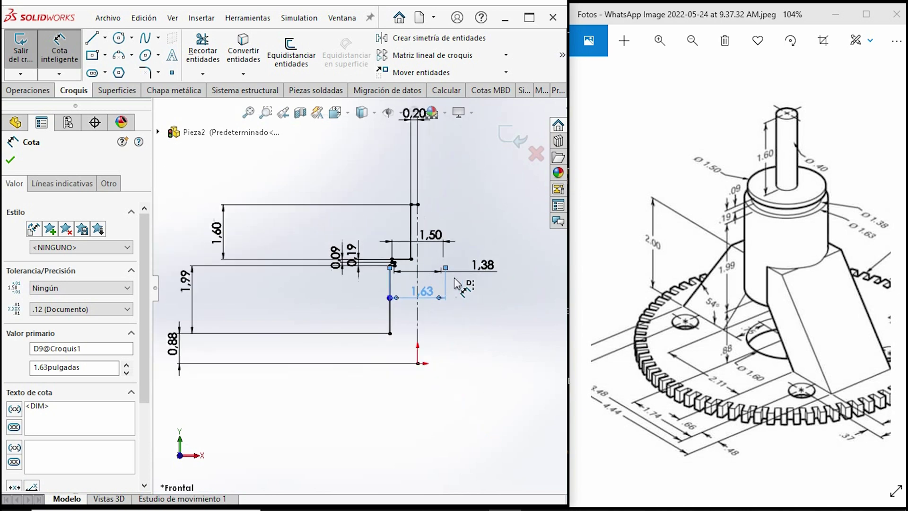
{"action": "left_click", "coordinate": [455, 283]}
{"action": "key", "text": "Escape"}
{"action": "scroll", "coordinate": [472, 314], "scroll_direction": "up", "scroll_amount": 1}
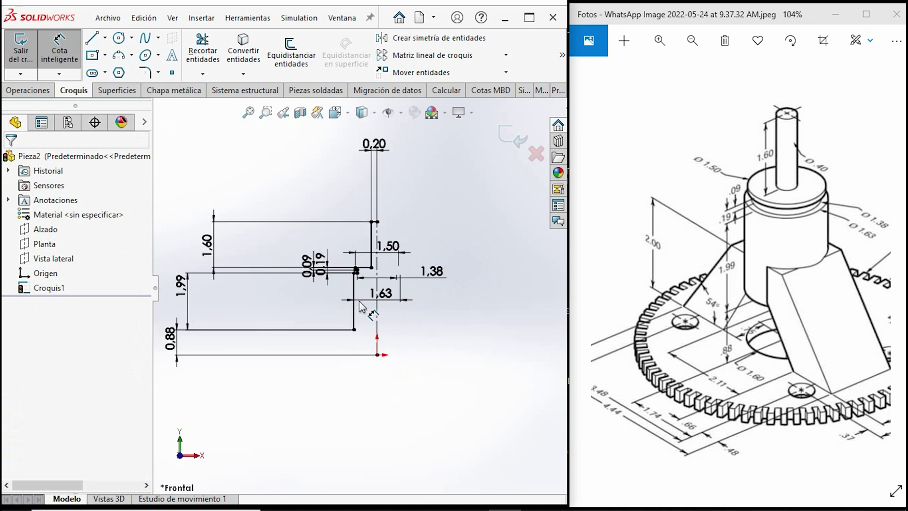
{"action": "left_click", "coordinate": [93, 38]}
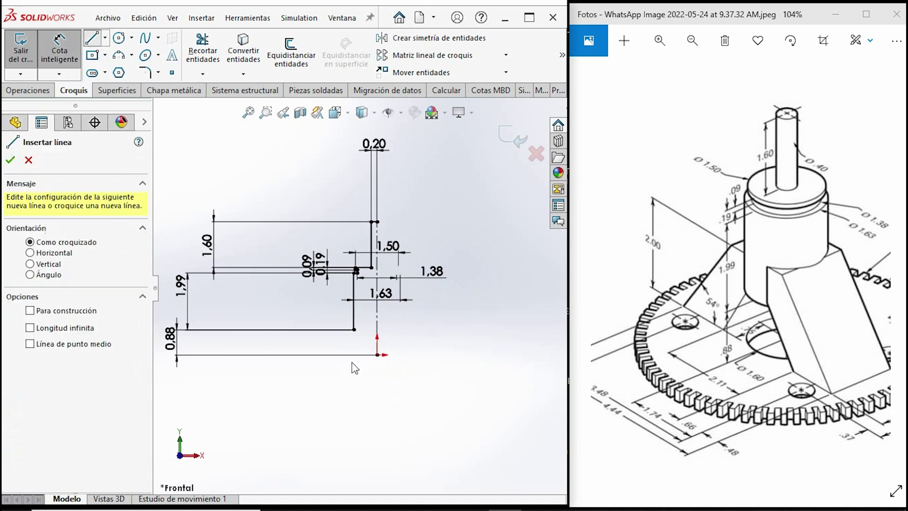
{"action": "left_click", "coordinate": [354, 329]}
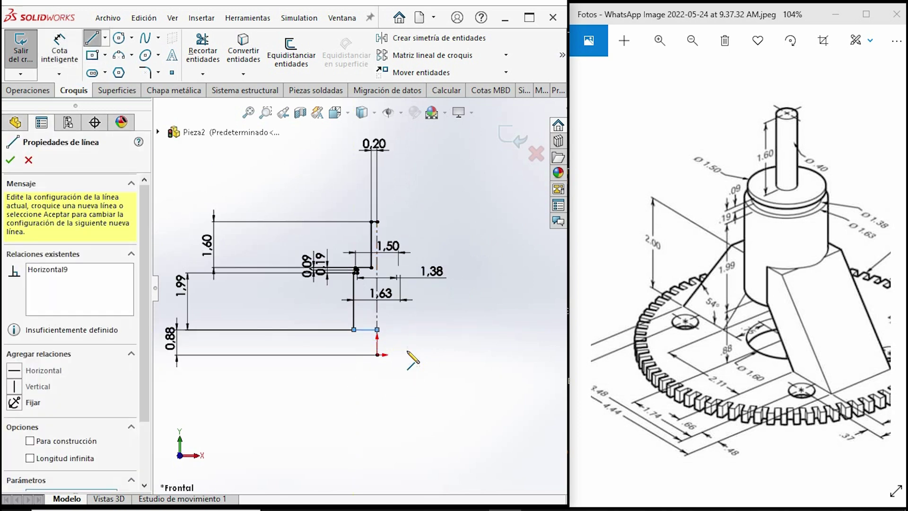
{"action": "key", "text": "Escape"}
{"action": "key", "text": "Escape"}
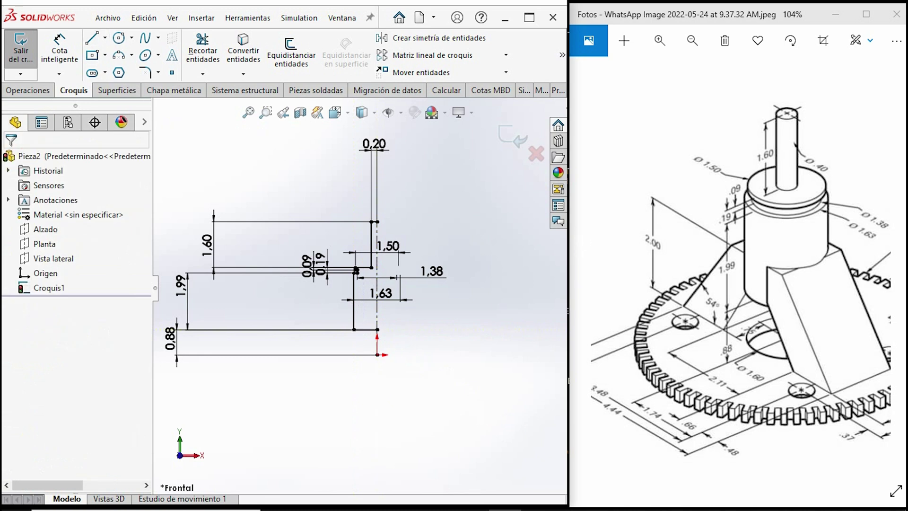
{"action": "left_click", "coordinate": [28, 90]}
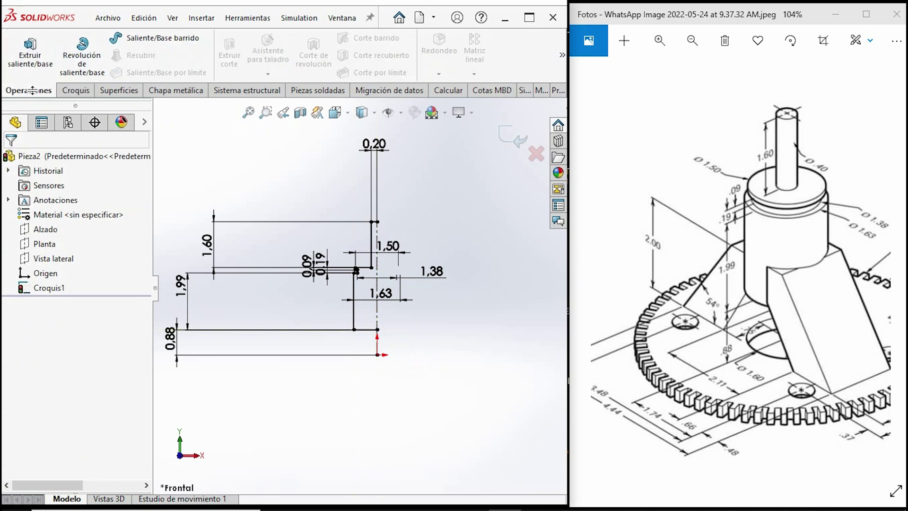
{"action": "left_click", "coordinate": [37, 46]}
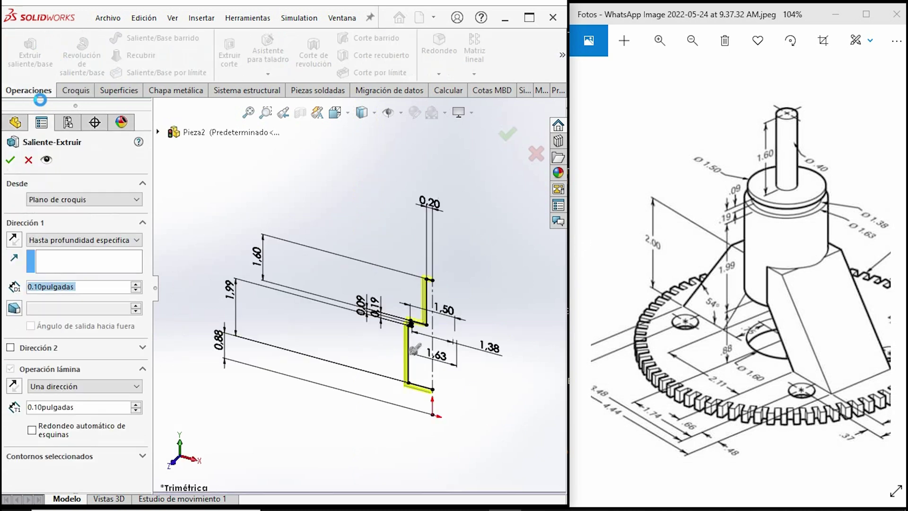
{"action": "left_click", "coordinate": [27, 158]}
{"action": "left_click", "coordinate": [80, 68]}
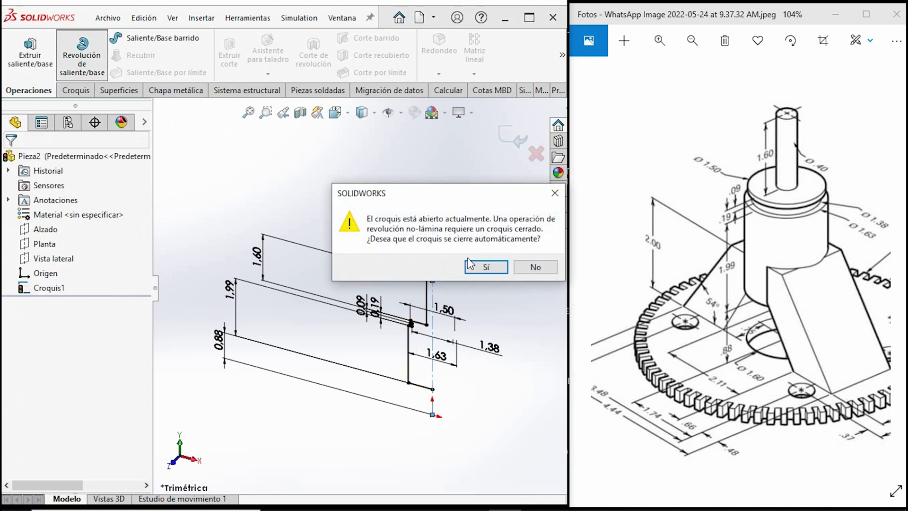
{"action": "left_click", "coordinate": [485, 269]}
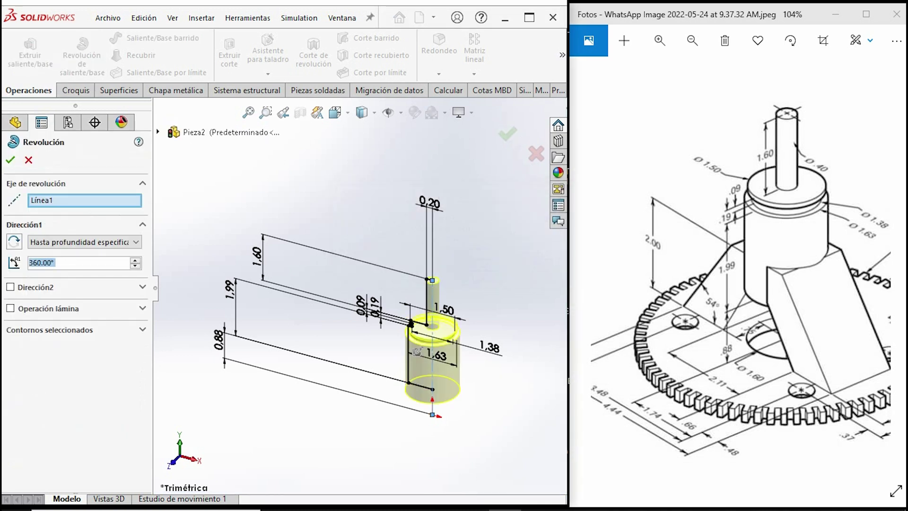
{"action": "left_click", "coordinate": [12, 160]}
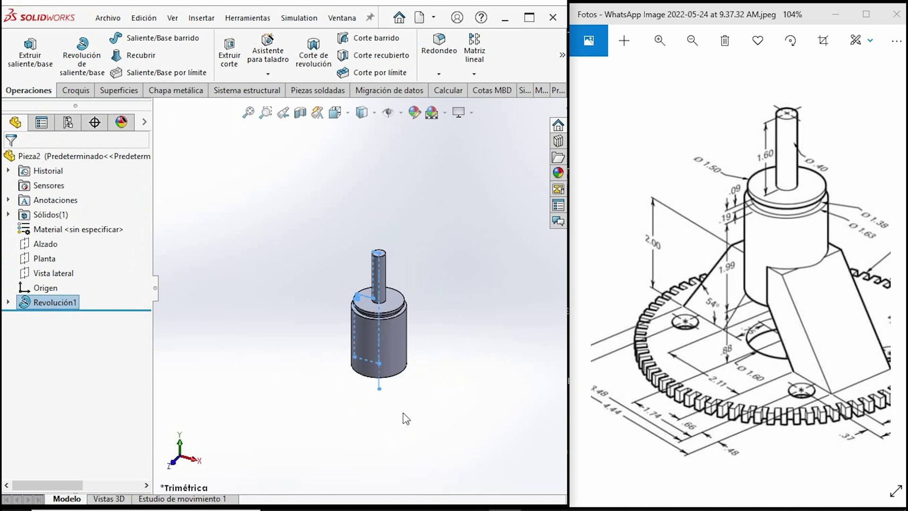
{"action": "left_click_drag", "start_coordinate": [883, 226], "coordinate": [824, 227]}
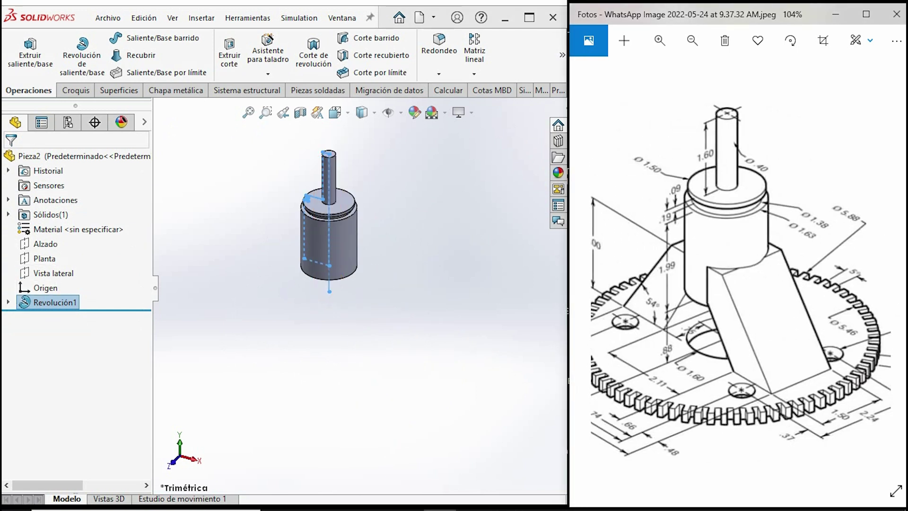
- Open a new sketch, Croquis2, on the Alzado plane from the FeatureManager tree
{"action": "left_click", "coordinate": [46, 242]}
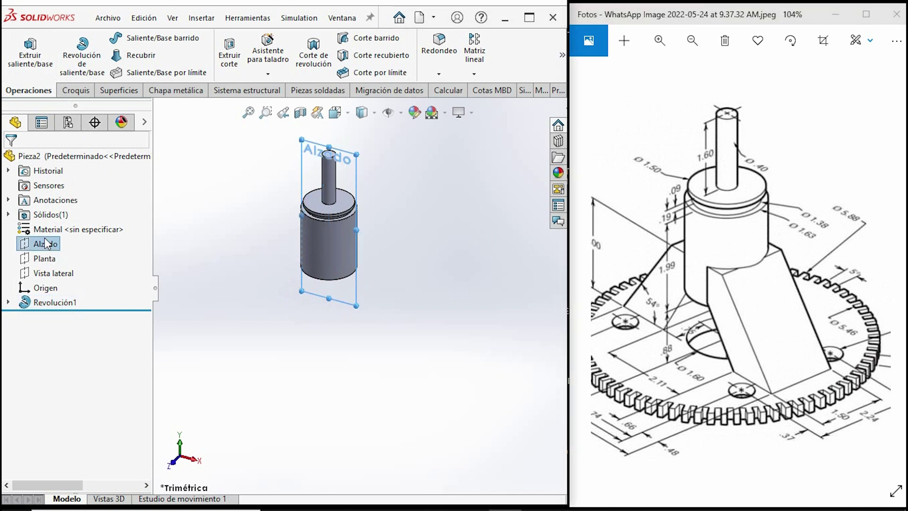
{"action": "right_click", "coordinate": [46, 242]}
{"action": "left_click", "coordinate": [80, 274]}
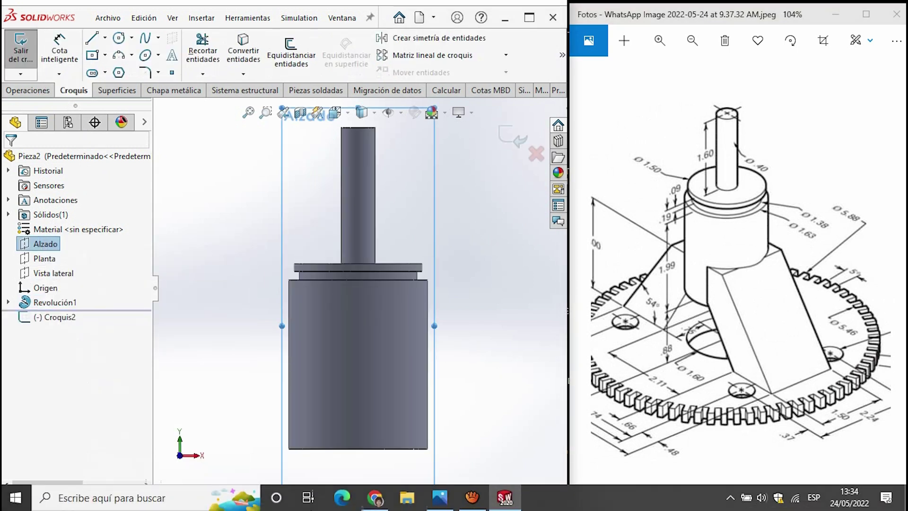
{"action": "scroll", "coordinate": [335, 293], "scroll_direction": "up", "scroll_amount": 5}
{"action": "scroll", "coordinate": [448, 391], "scroll_direction": "down", "scroll_amount": 2}
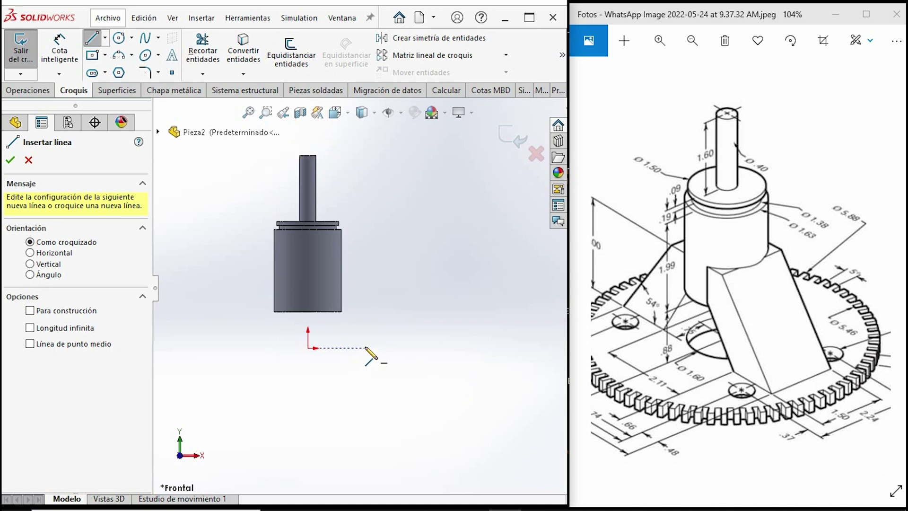
- Draw a horizontal base line and a vertical construction centerline from the origin
{"action": "left_click_drag", "start_coordinate": [365, 348], "coordinate": [424, 348]}
{"action": "key", "text": "Escape"}
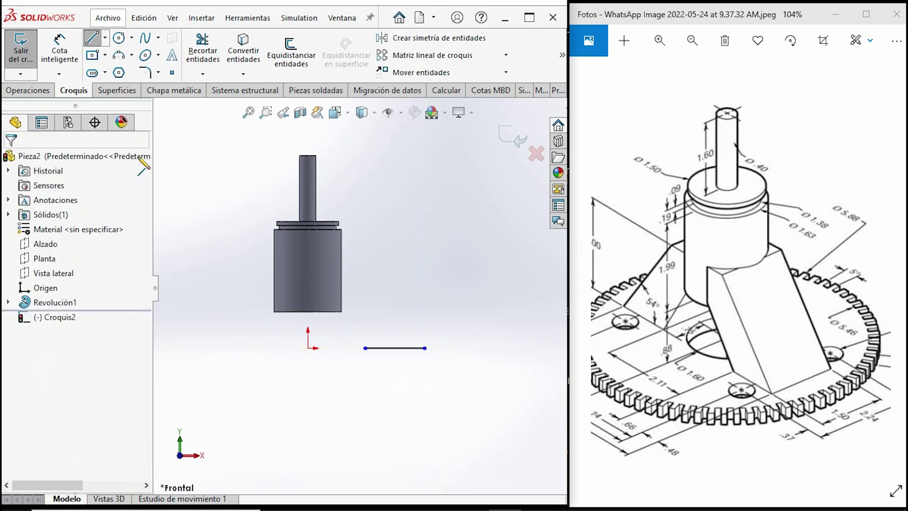
{"action": "left_click", "coordinate": [105, 38]}
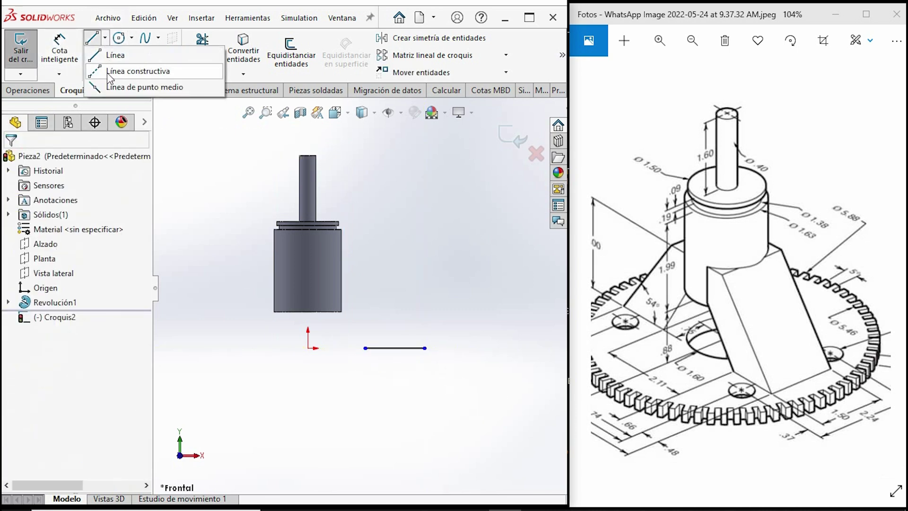
{"action": "left_click", "coordinate": [124, 69]}
{"action": "left_click", "coordinate": [308, 270]}
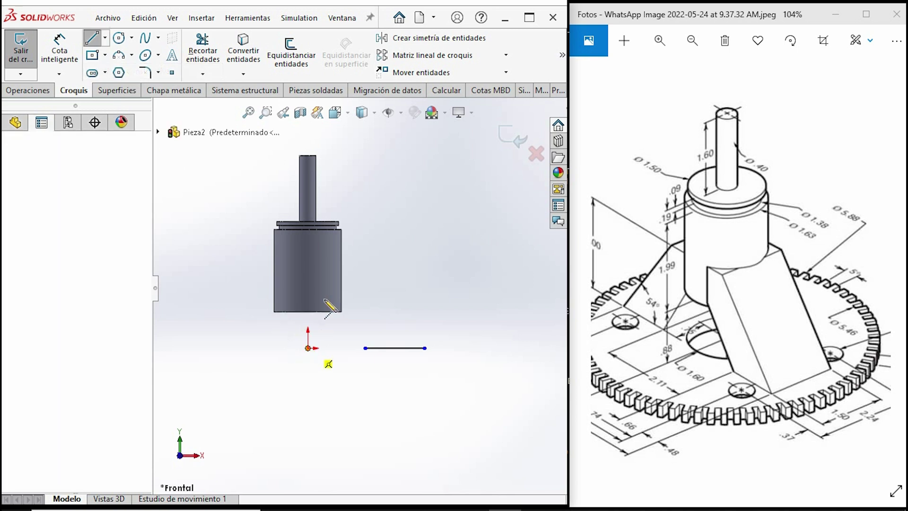
{"action": "left_click", "coordinate": [308, 309]}
{"action": "key", "text": "Escape"}
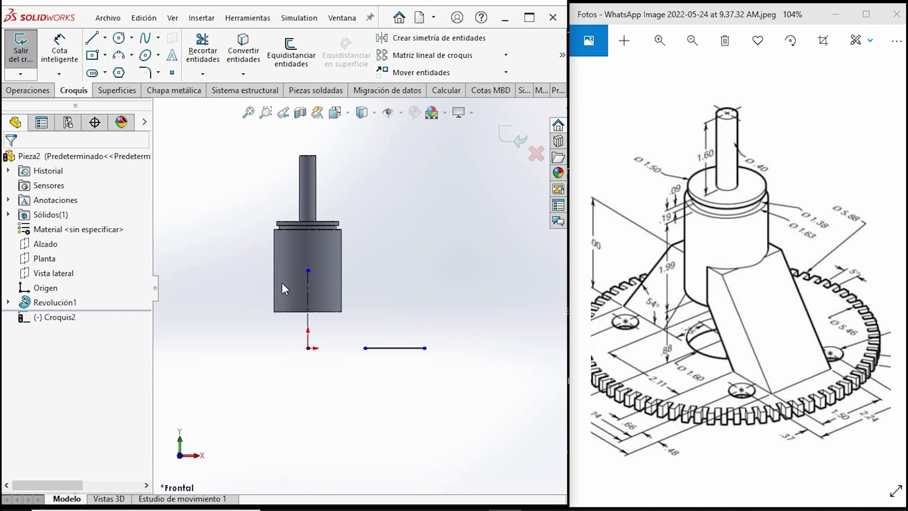
- Dimension the base line's left end 2.11 across the centerline
{"action": "key", "text": "d"}
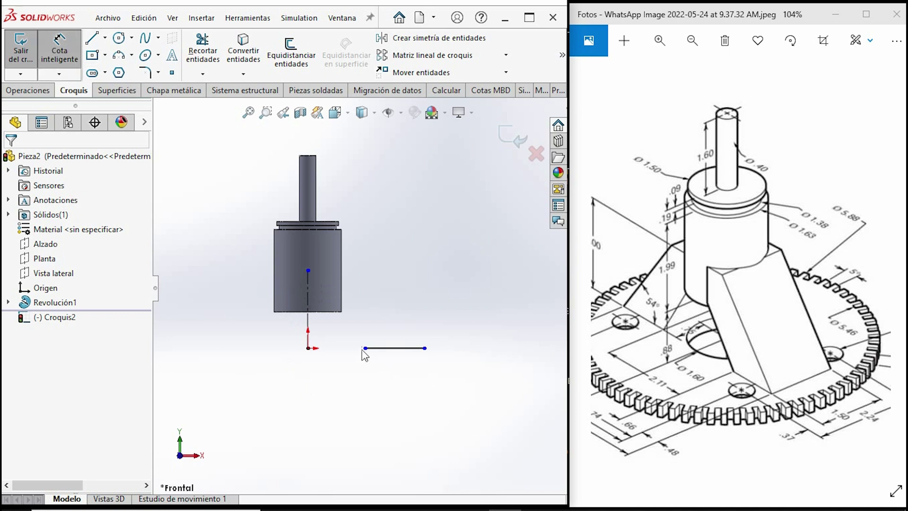
{"action": "left_click", "coordinate": [365, 348]}
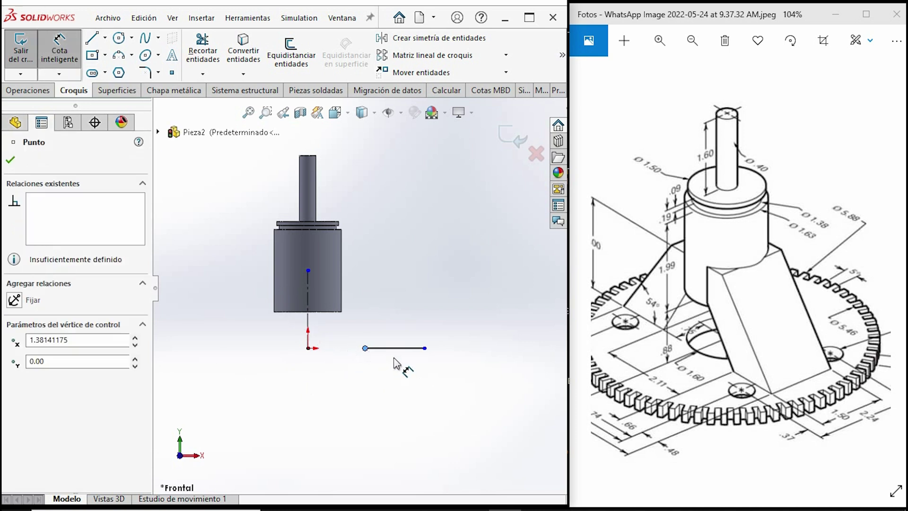
{"action": "left_click", "coordinate": [308, 307]}
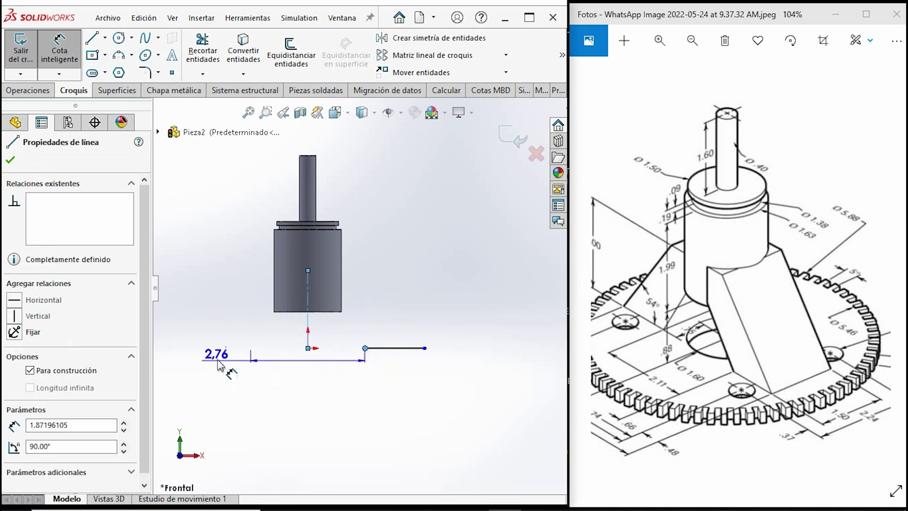
{"action": "left_click", "coordinate": [249, 375]}
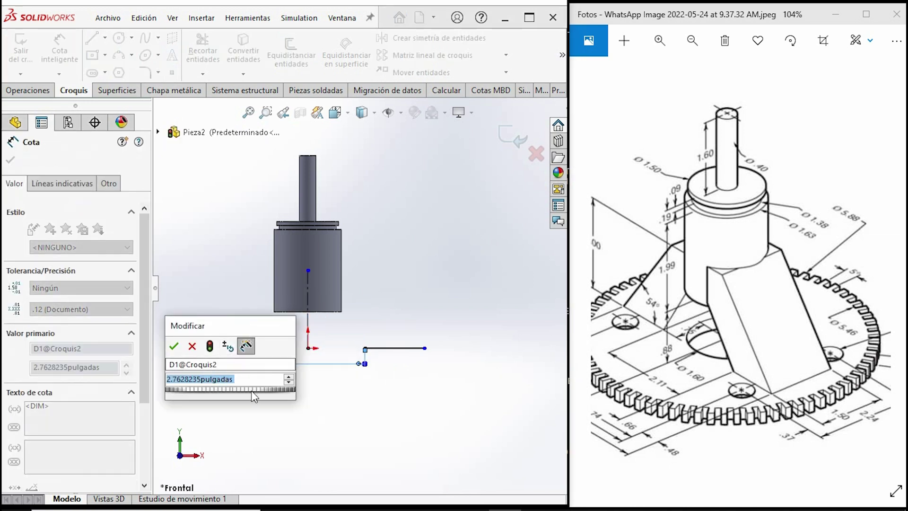
{"action": "type", "text": "2.11"}
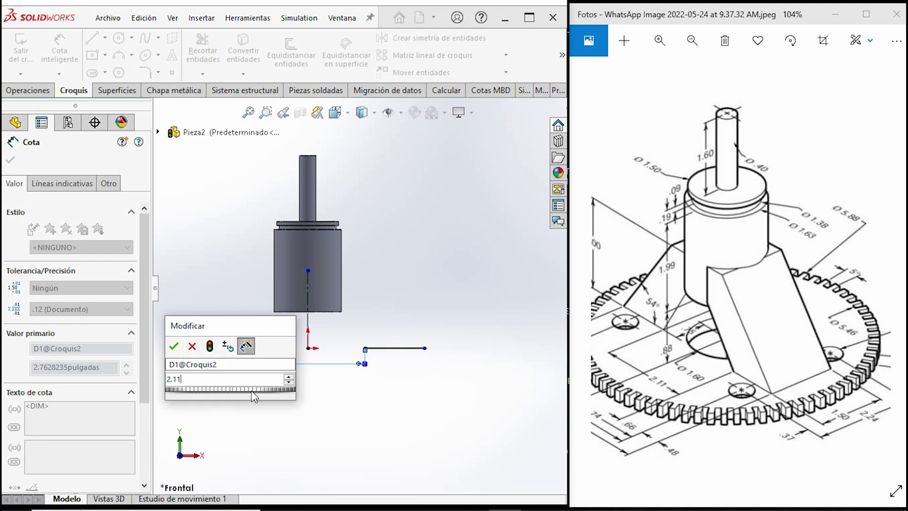
{"action": "key", "text": "Return"}
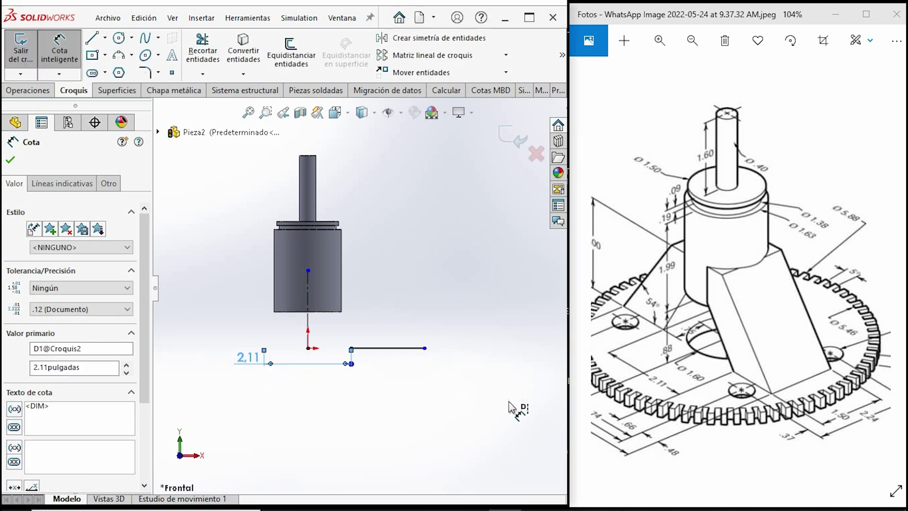
{"action": "scroll", "coordinate": [727, 272], "scroll_direction": "down", "scroll_amount": 2}
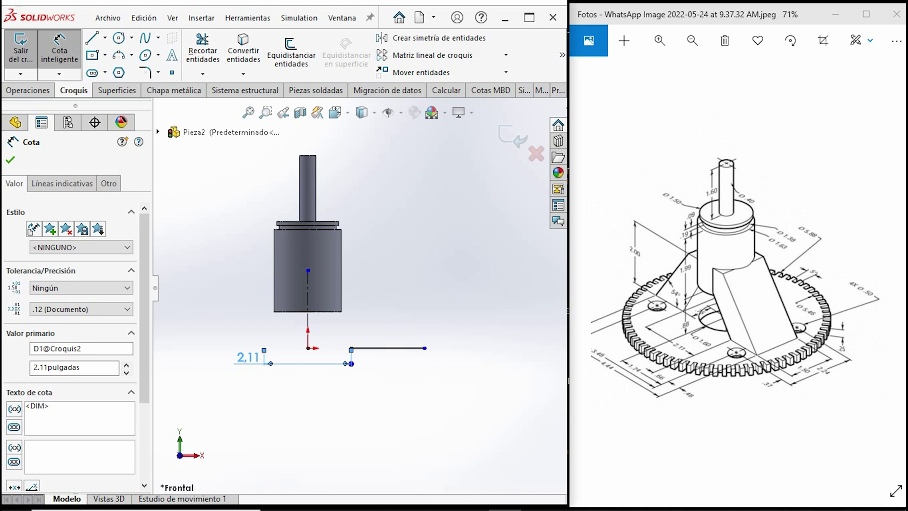
- Dimension the base line's right end 4.44 across the centerline
{"action": "left_click", "coordinate": [425, 348]}
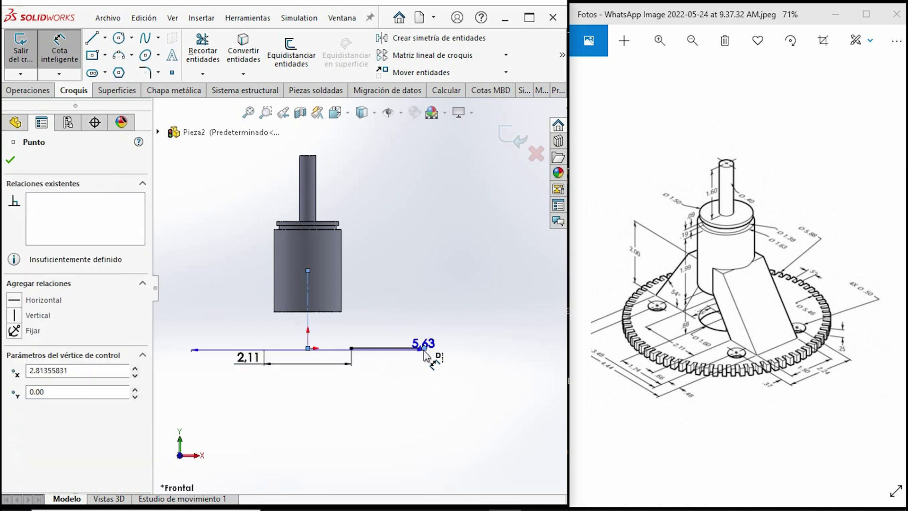
{"action": "left_click", "coordinate": [371, 432]}
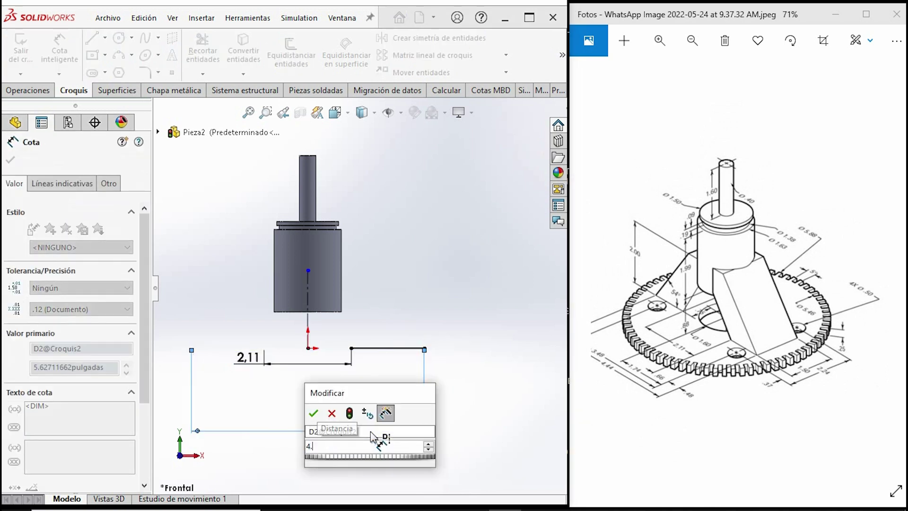
{"action": "key", "text": "Escape"}
{"action": "type", "text": "4.44"}
{"action": "key", "text": "Return"}
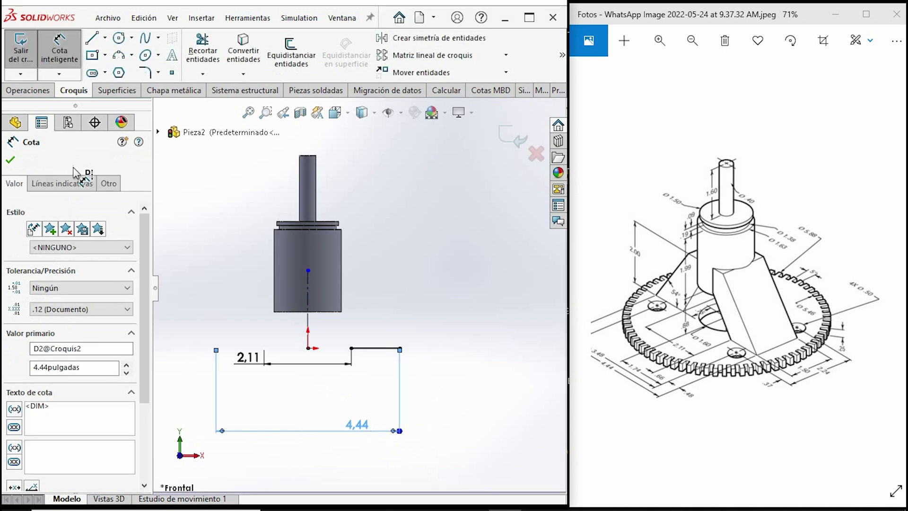
- Draw a slanted line from the base line up to the shaft body
{"action": "key", "text": "l"}
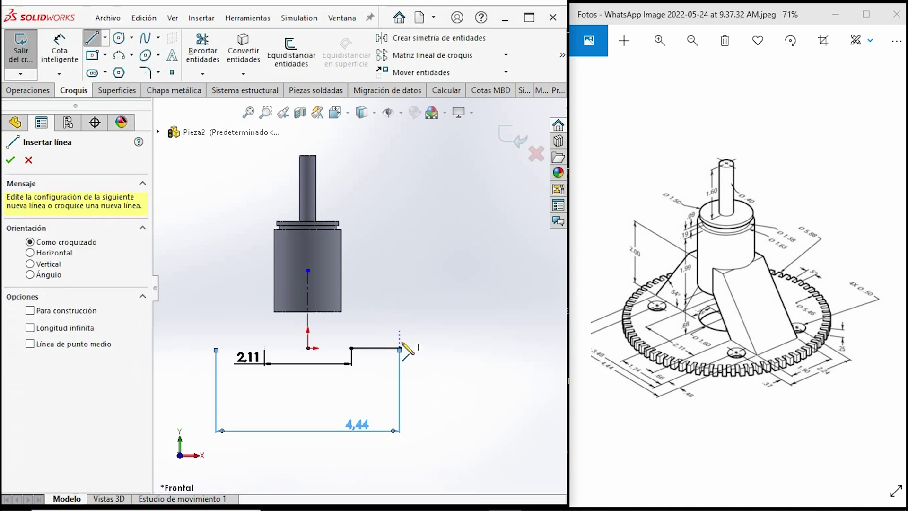
{"action": "left_click", "coordinate": [400, 348]}
{"action": "left_click", "coordinate": [334, 262]}
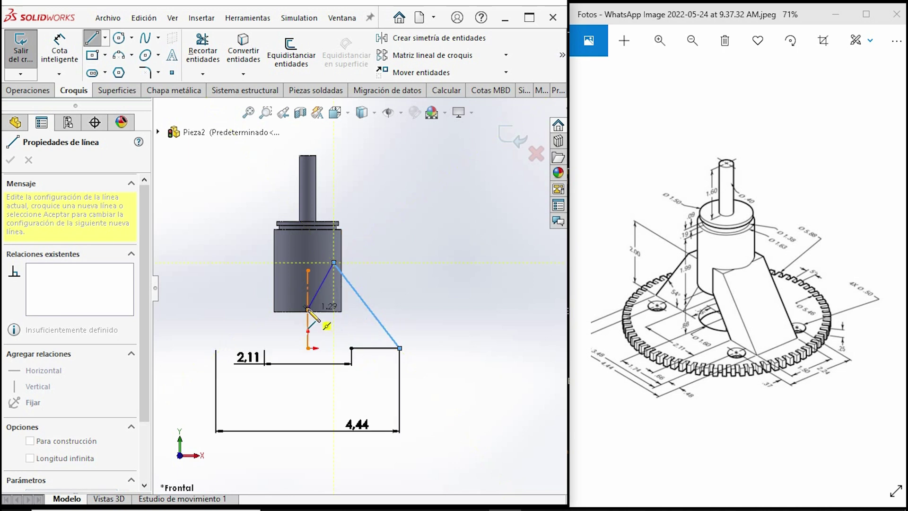
{"action": "key", "text": "Escape"}
{"action": "left_click", "coordinate": [56, 37]}
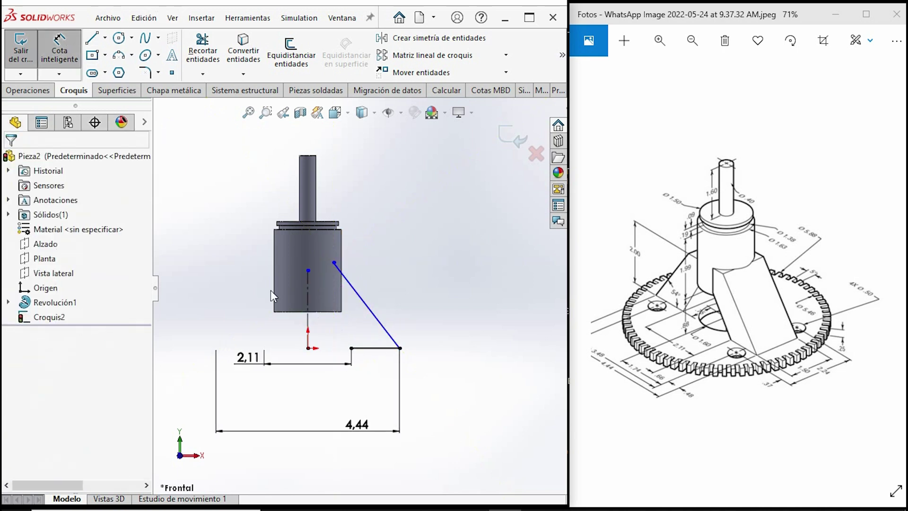
- Dimension the slanted line at 54° to the base line and give it a 2.00 height
{"action": "left_click", "coordinate": [382, 333]}
{"action": "left_click", "coordinate": [373, 348]}
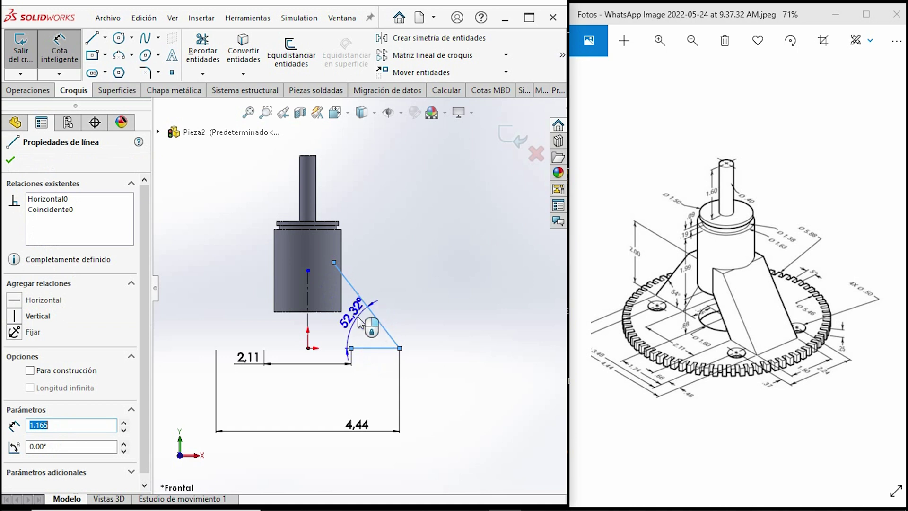
{"action": "left_click", "coordinate": [348, 326]}
{"action": "left_click", "coordinate": [348, 327]}
{"action": "type", "text": "54"}
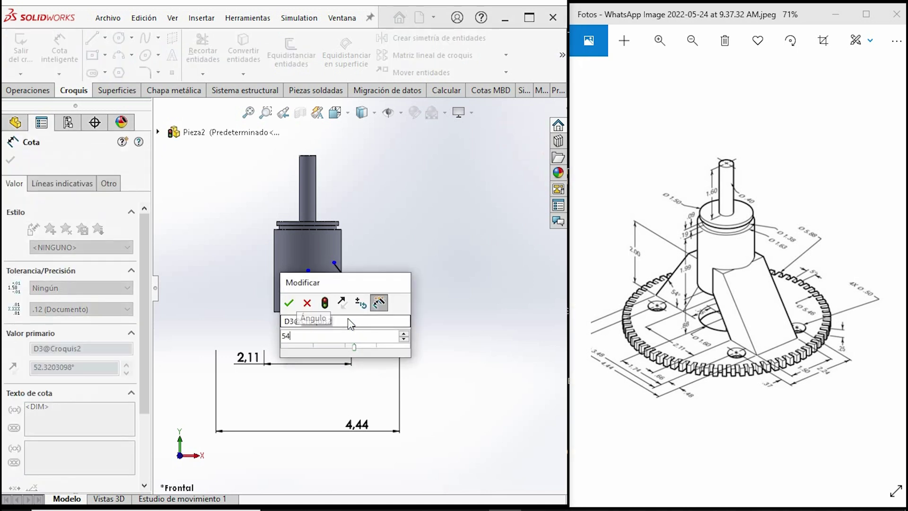
{"action": "key", "text": "Return"}
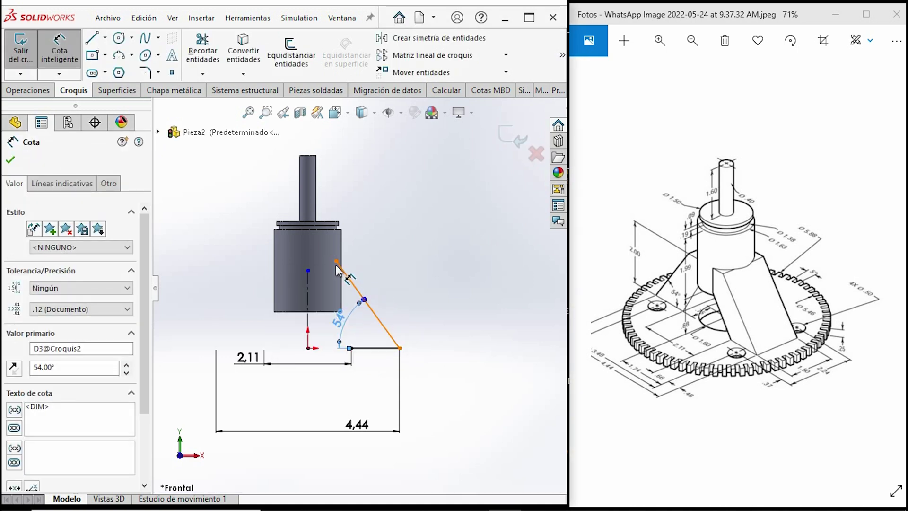
{"action": "left_click", "coordinate": [336, 262]}
{"action": "left_click", "coordinate": [373, 351]}
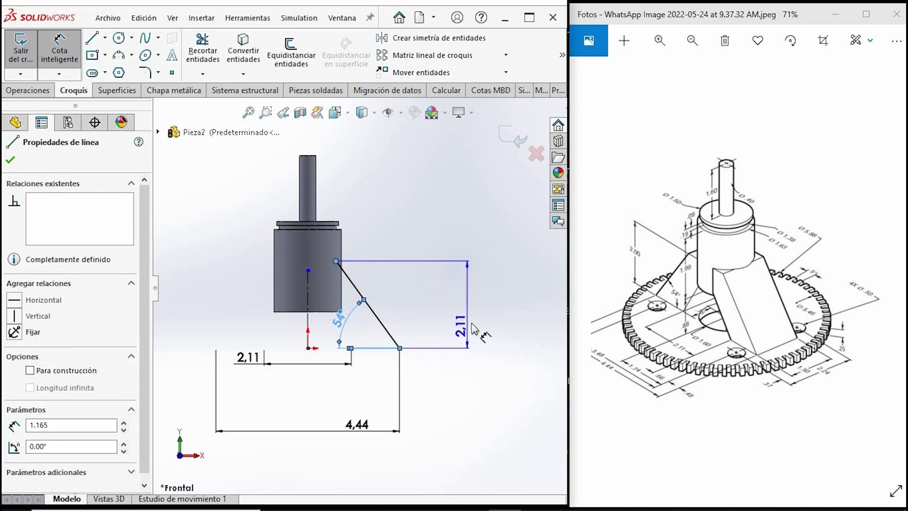
{"action": "left_click", "coordinate": [497, 318]}
{"action": "type", "text": "2"}
{"action": "key", "text": "Return"}
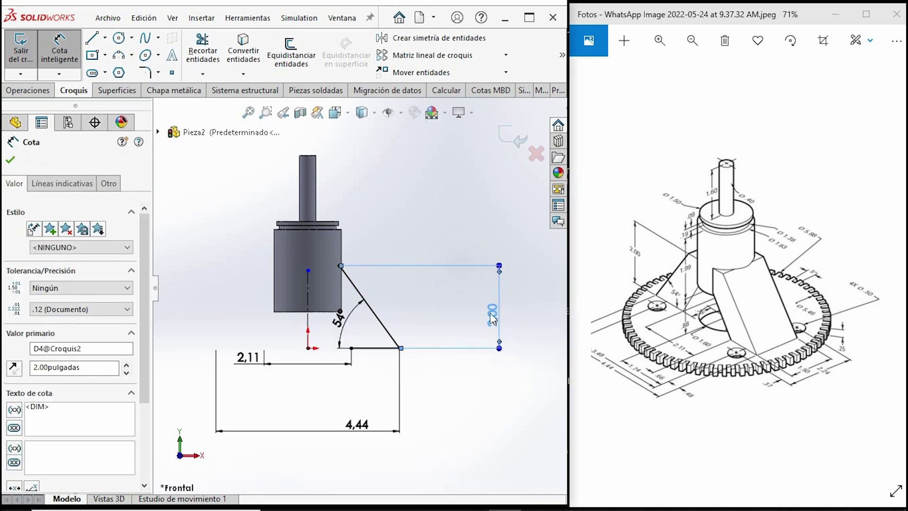
- Draw the second slanted line from the base line up to the shaft base
{"action": "left_click", "coordinate": [92, 37]}
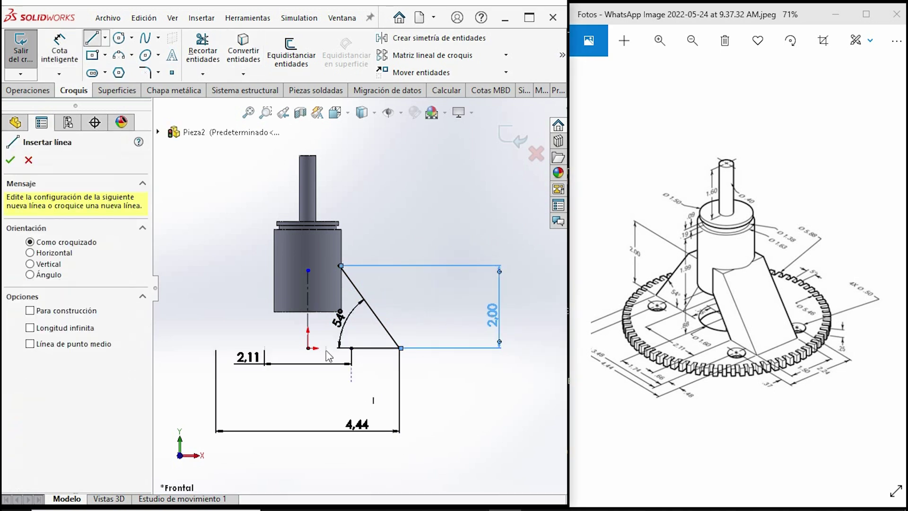
{"action": "left_click", "coordinate": [351, 348]}
{"action": "scroll", "coordinate": [328, 347], "scroll_direction": "down", "scroll_amount": 2}
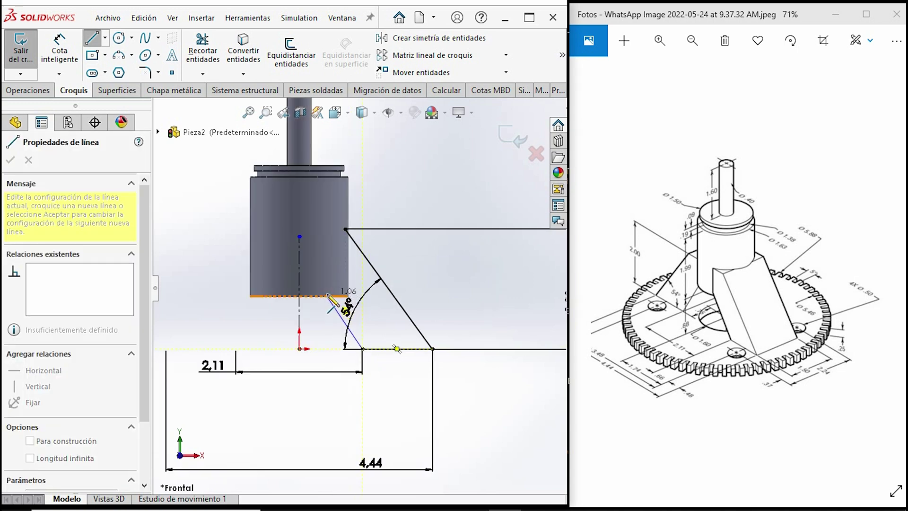
{"action": "left_click", "coordinate": [327, 295]}
{"action": "key", "text": "Escape"}
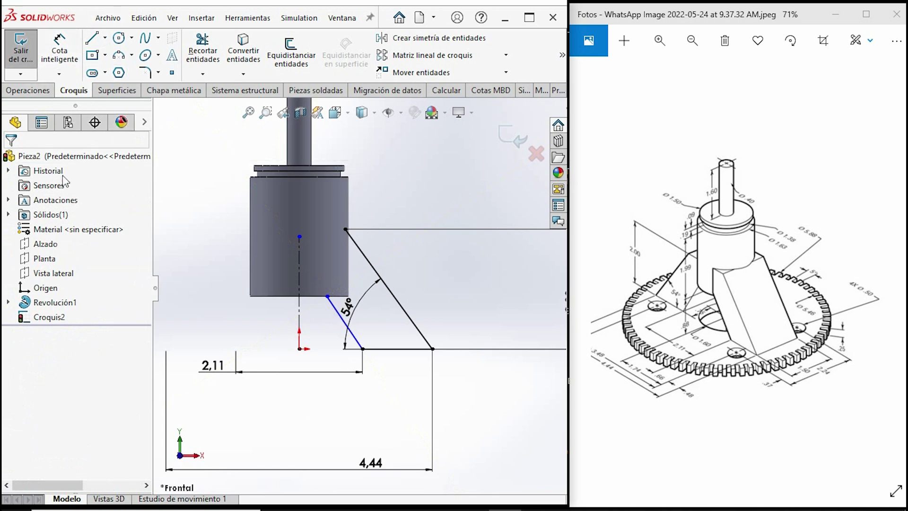
- Keep the 54° angle and make the two slanted lines parallel
{"action": "left_click", "coordinate": [406, 319]}
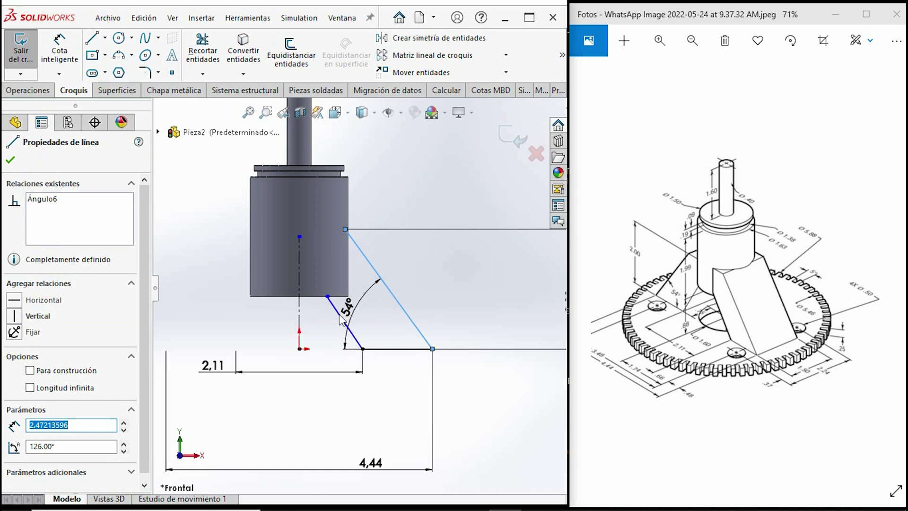
{"action": "double_click", "coordinate": [341, 318]}
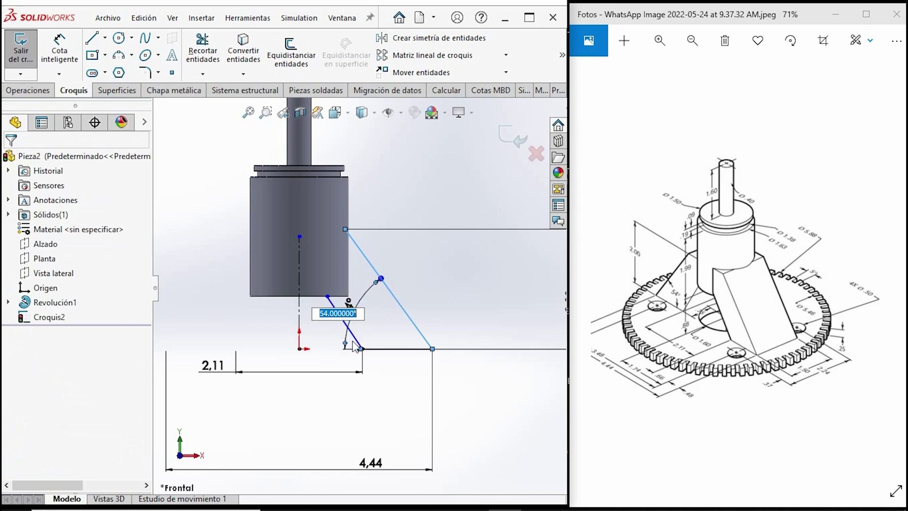
{"action": "key", "text": "Return"}
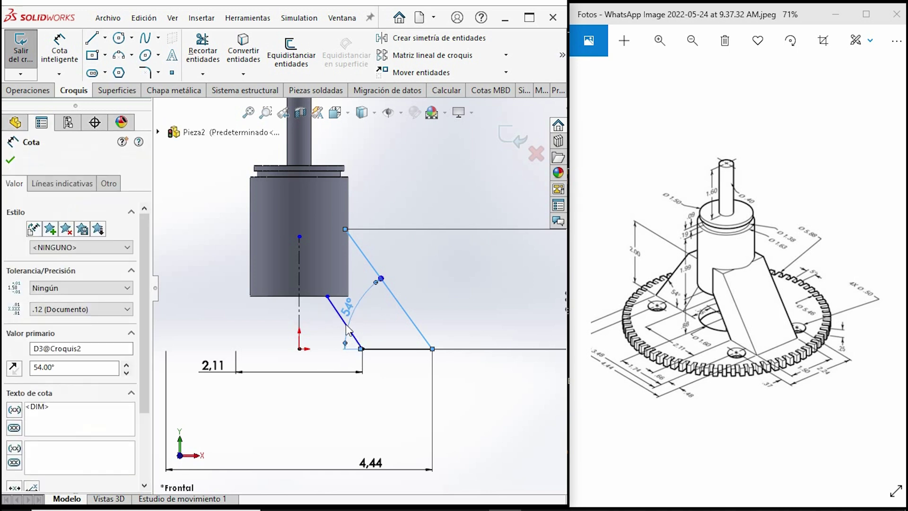
{"action": "left_click", "coordinate": [348, 330], "text": "ctrl"}
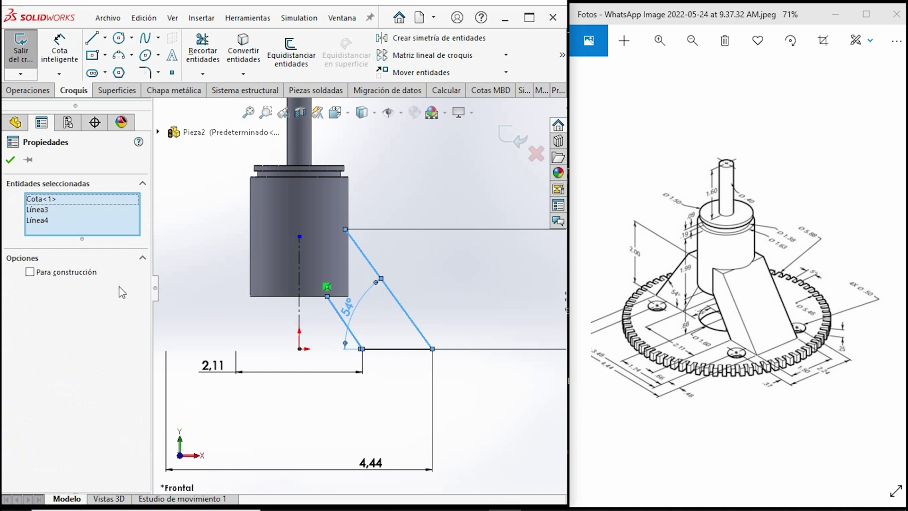
{"action": "right_click", "coordinate": [56, 201]}
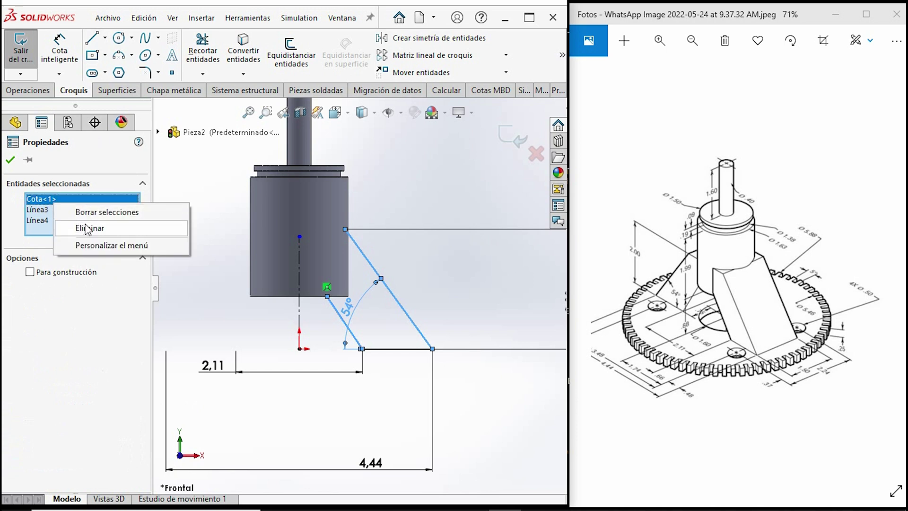
{"action": "left_click", "coordinate": [89, 227]}
{"action": "left_click", "coordinate": [15, 443]}
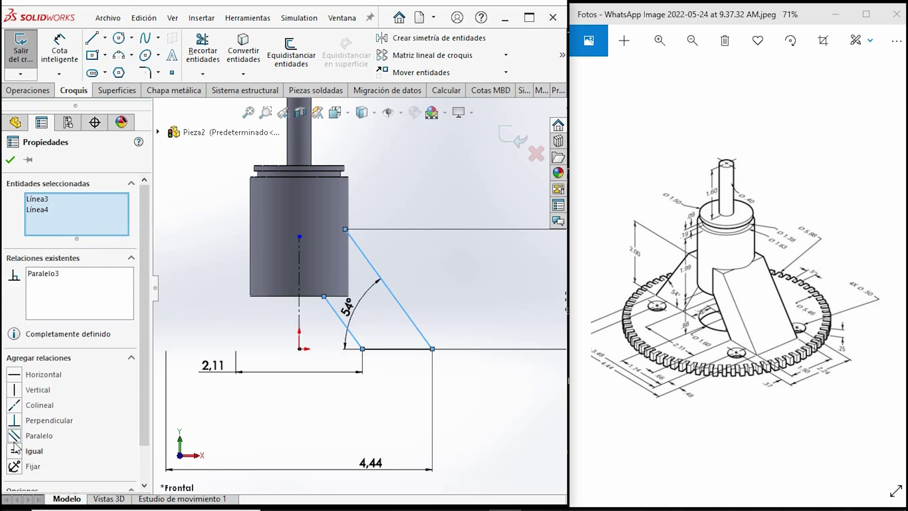
- Close the profile with a vertical edge and a top edge, then exit the sketch
{"action": "key", "text": "l"}
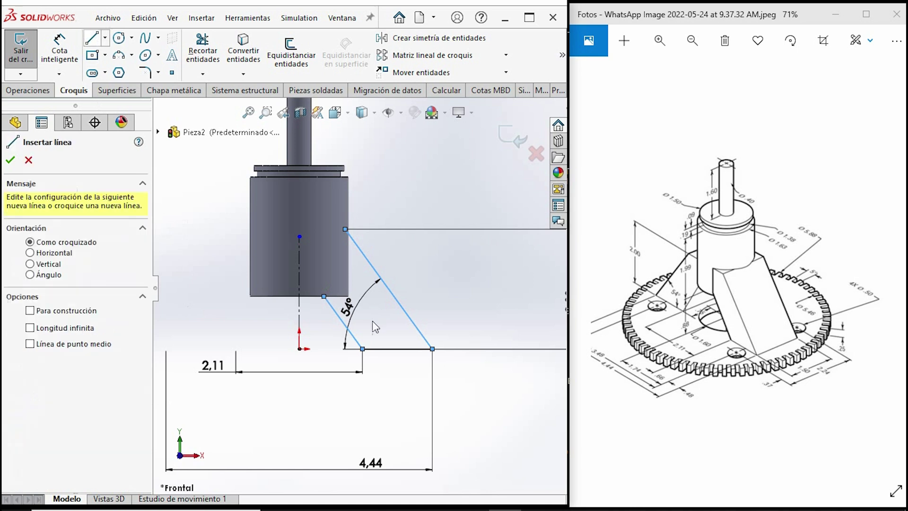
{"action": "left_click", "coordinate": [324, 297]}
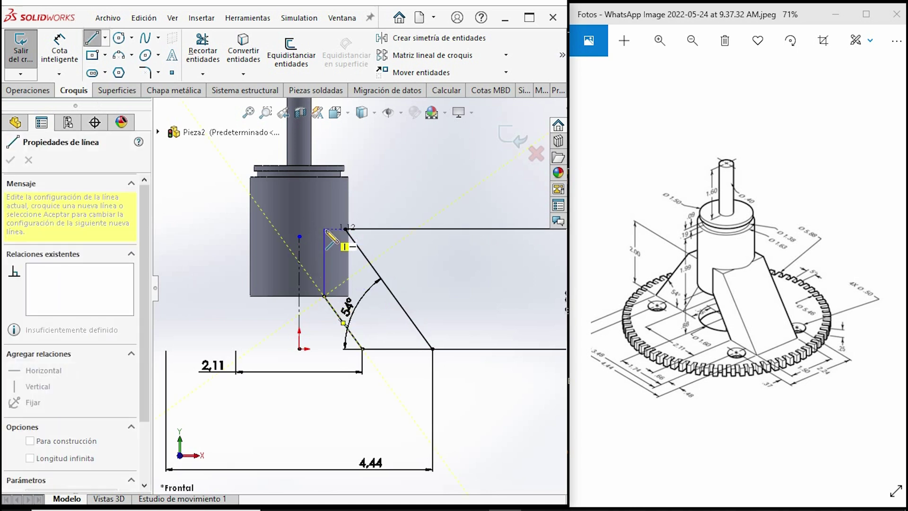
{"action": "left_click", "coordinate": [324, 229]}
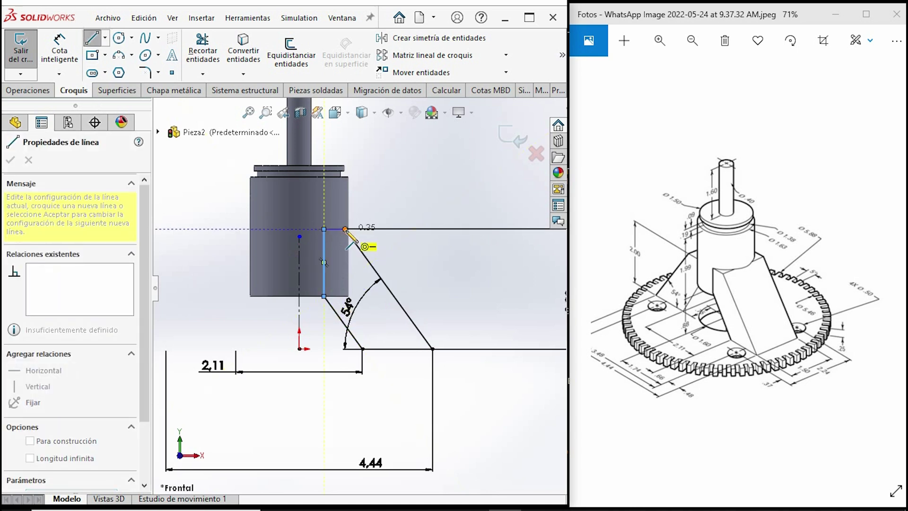
{"action": "left_click", "coordinate": [345, 229]}
{"action": "key", "text": "Escape"}
{"action": "scroll", "coordinate": [360, 288], "scroll_direction": "up", "scroll_amount": 4}
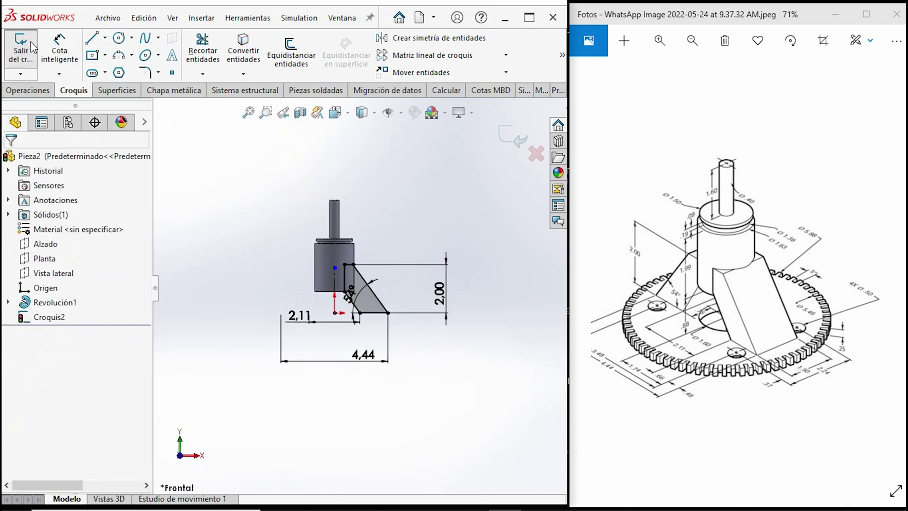
{"action": "left_click", "coordinate": [33, 89]}
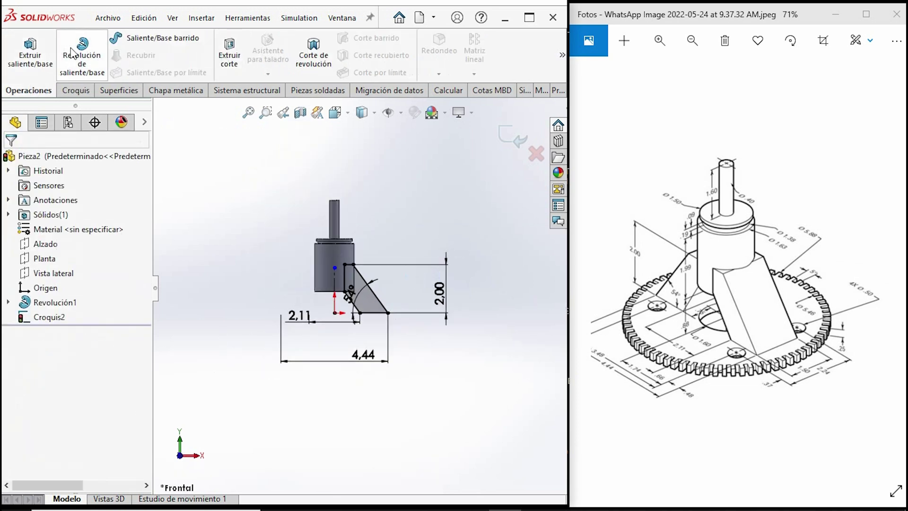
- Extrude the support profile 1.5 in with Plano medio, then orbit to check it
{"action": "left_click", "coordinate": [18, 49]}
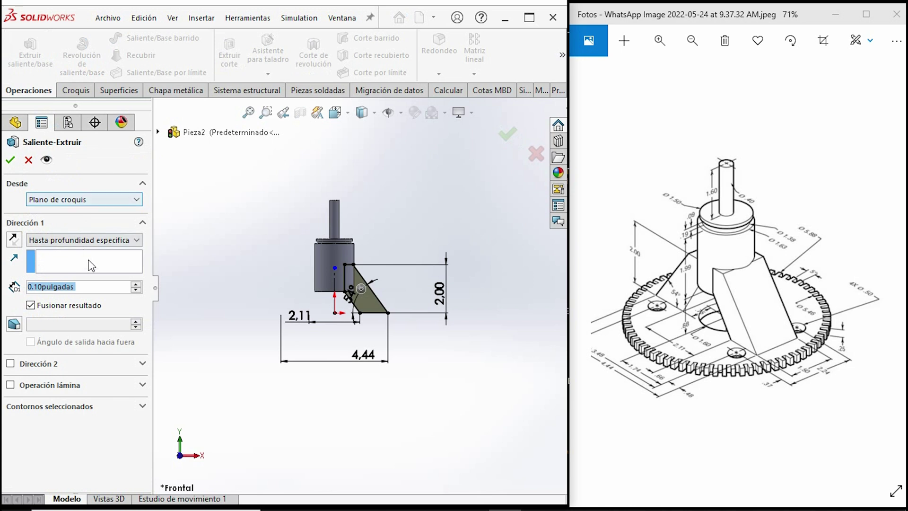
{"action": "left_click", "coordinate": [106, 240]}
{"action": "left_click", "coordinate": [49, 304]}
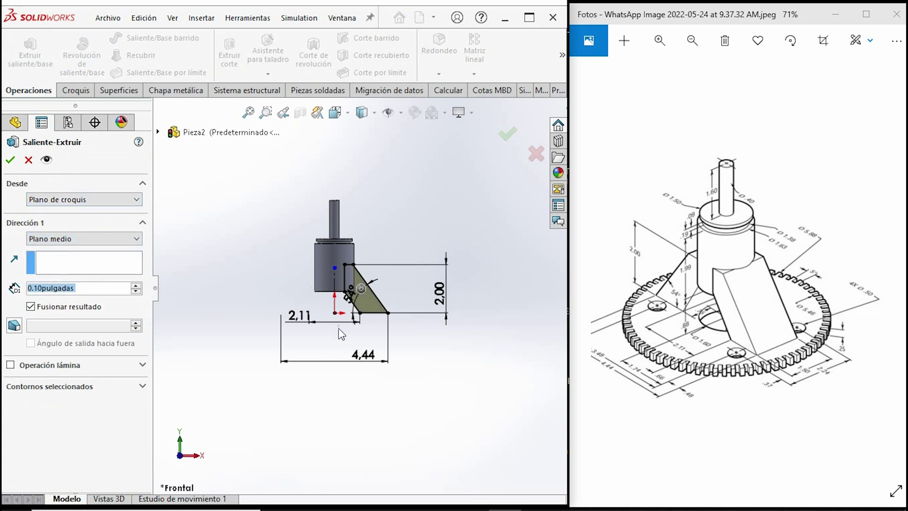
{"action": "type", "text": "1.5"}
{"action": "key", "text": "Return"}
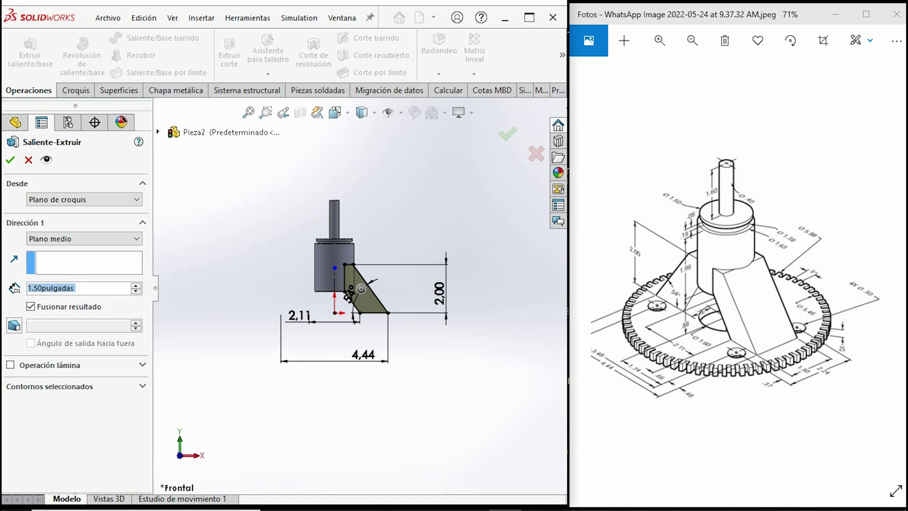
{"action": "left_click", "coordinate": [9, 160]}
{"action": "mouse_move", "coordinate": [449, 208]}
{"action": "middle_mouse_down"}
{"action": "mouse_move", "coordinate": [364, 302]}
{"action": "mouse_move", "coordinate": [300, 337]}
{"action": "middle_mouse_up"}
{"action": "scroll", "coordinate": [351, 264], "scroll_direction": "down", "scroll_amount": 3}
{"action": "mouse_move", "coordinate": [351, 264]}
{"action": "middle_mouse_down"}
{"action": "mouse_move", "coordinate": [359, 288]}
{"action": "mouse_move", "coordinate": [416, 239]}
{"action": "mouse_move", "coordinate": [402, 330]}
{"action": "middle_mouse_up"}
{"action": "scroll", "coordinate": [402, 330], "scroll_direction": "up", "scroll_amount": 5}
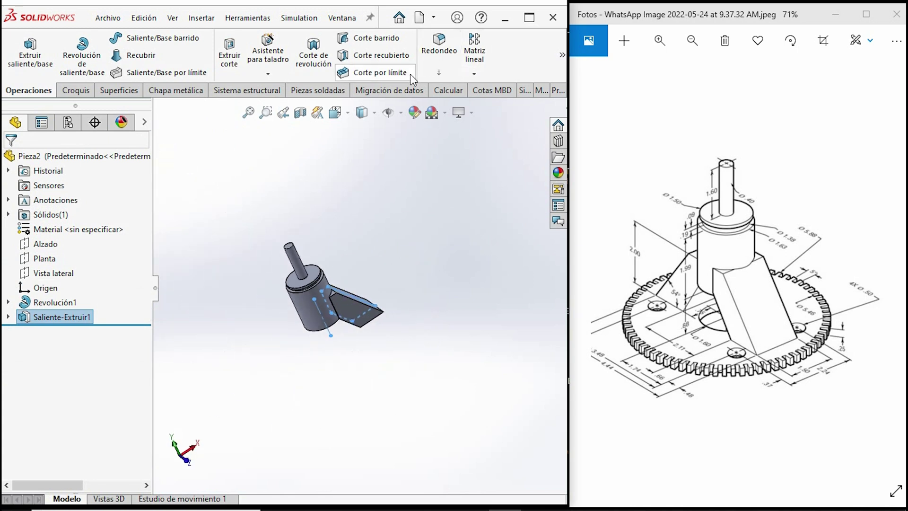
{"action": "left_click", "coordinate": [474, 74]}
- Mirror Saliente-Extruir1 across the Vista lateral plane and view the part isometrically
{"action": "left_click", "coordinate": [494, 121]}
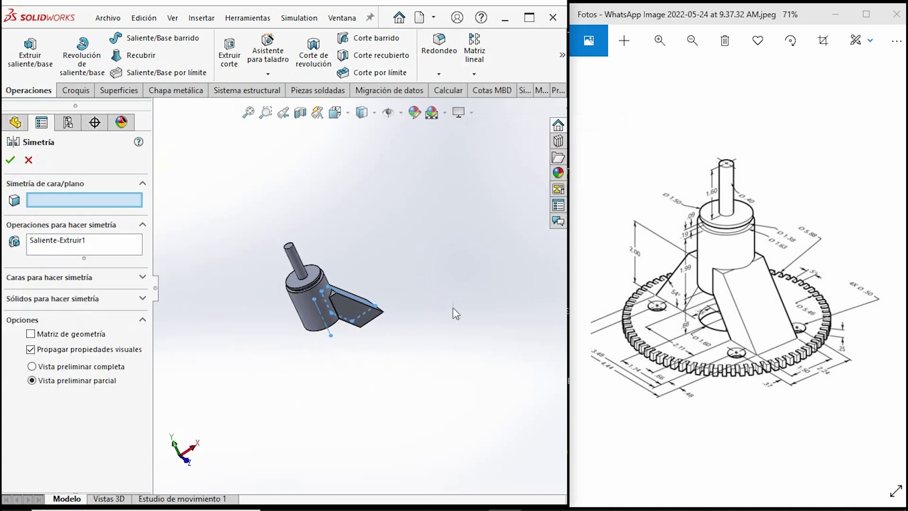
{"action": "left_click", "coordinate": [158, 132]}
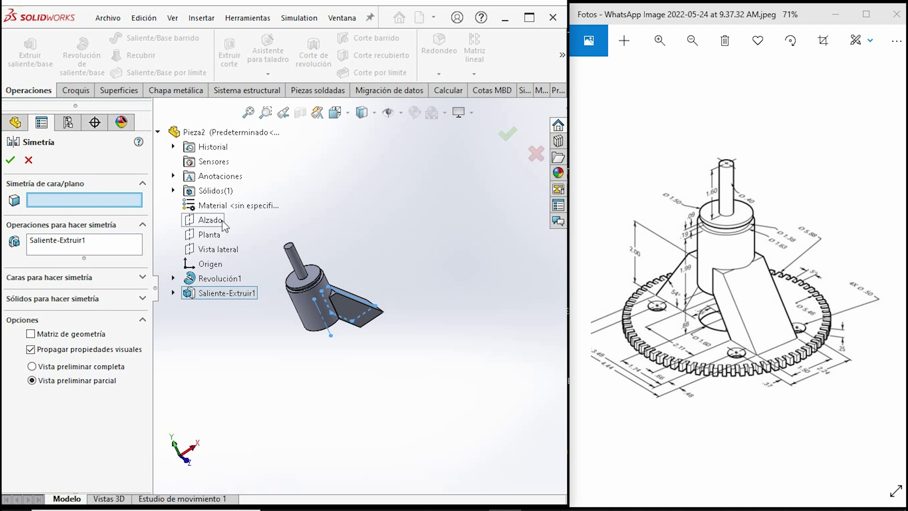
{"action": "left_click", "coordinate": [219, 249]}
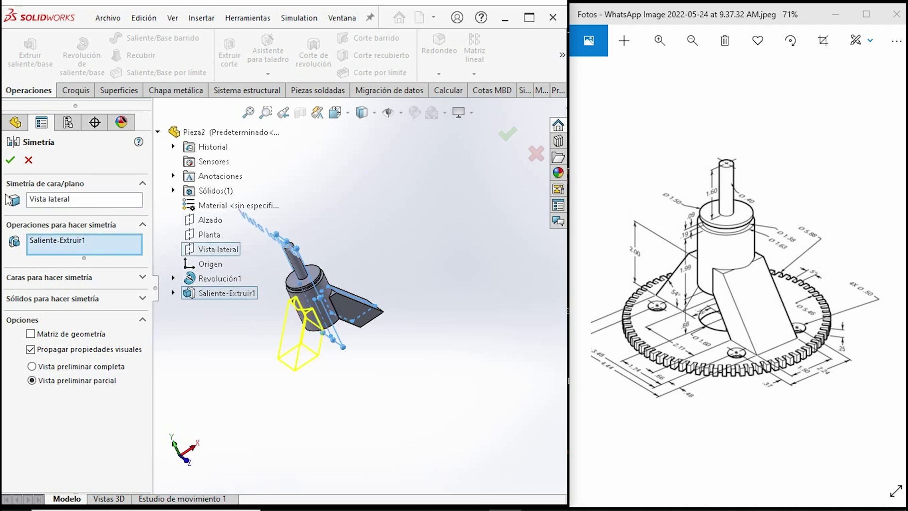
{"action": "left_click", "coordinate": [17, 161]}
{"action": "middle_click_drag", "start_coordinate": [423, 303], "coordinate": [356, 407]}
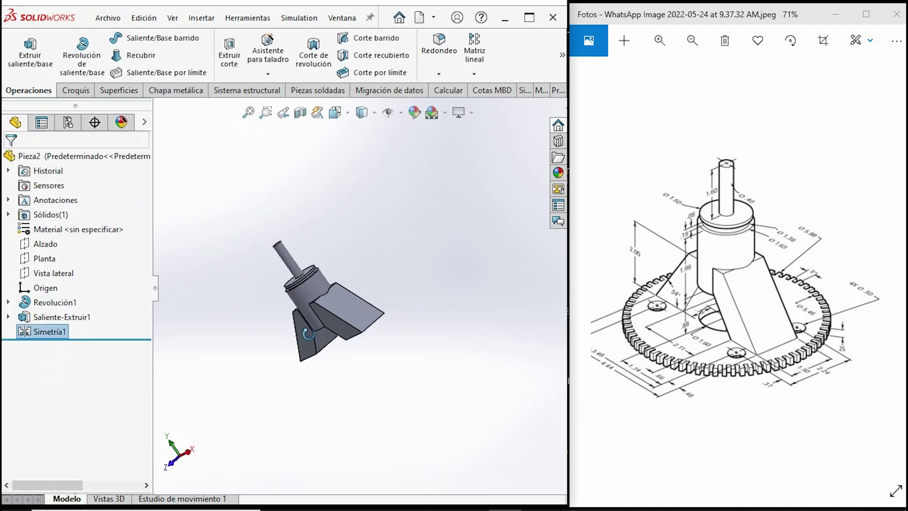
{"action": "key", "text": "ctrl+7"}
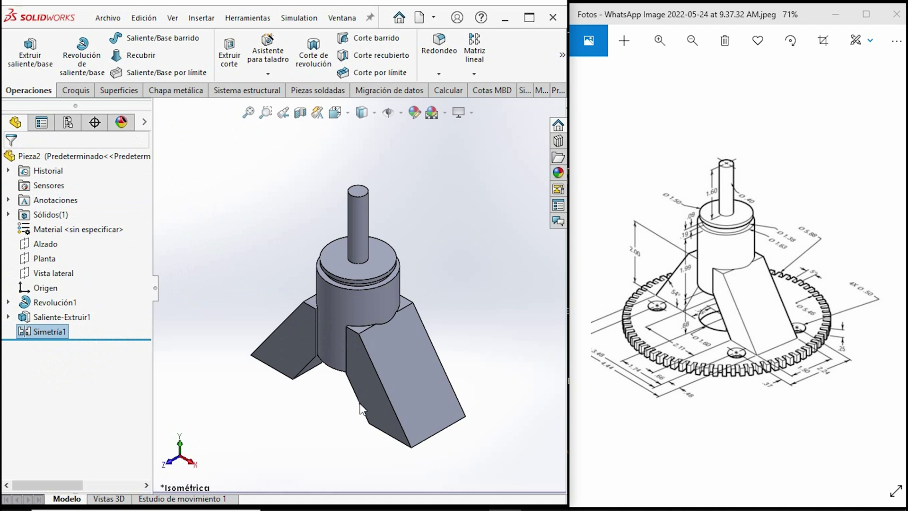
{"action": "scroll", "coordinate": [362, 411], "scroll_direction": "up", "scroll_amount": 3}
{"action": "scroll", "coordinate": [364, 415], "scroll_direction": "down", "scroll_amount": 1}
{"action": "scroll", "coordinate": [357, 376], "scroll_direction": "down", "scroll_amount": 1}
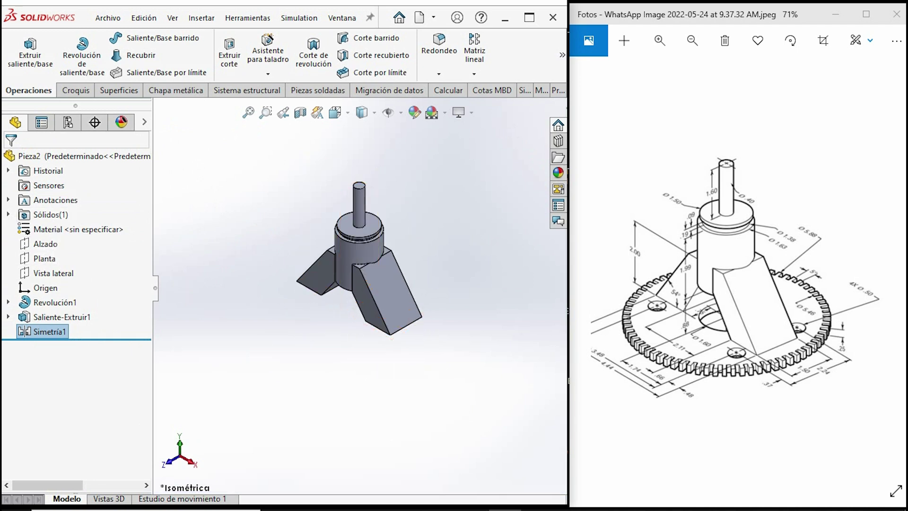
{"action": "left_click", "coordinate": [40, 259]}
- Start a new sketch on the Planta plane
{"action": "right_click", "coordinate": [40, 263]}
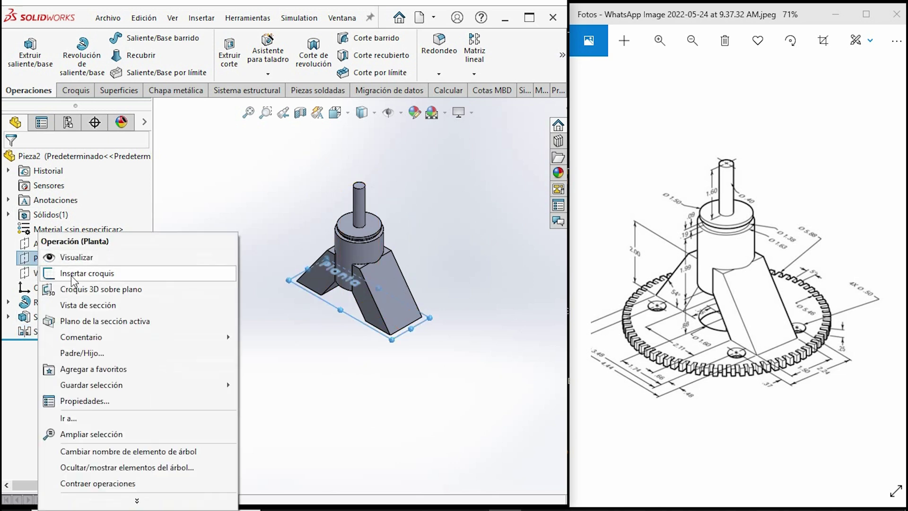
{"action": "left_click", "coordinate": [109, 269]}
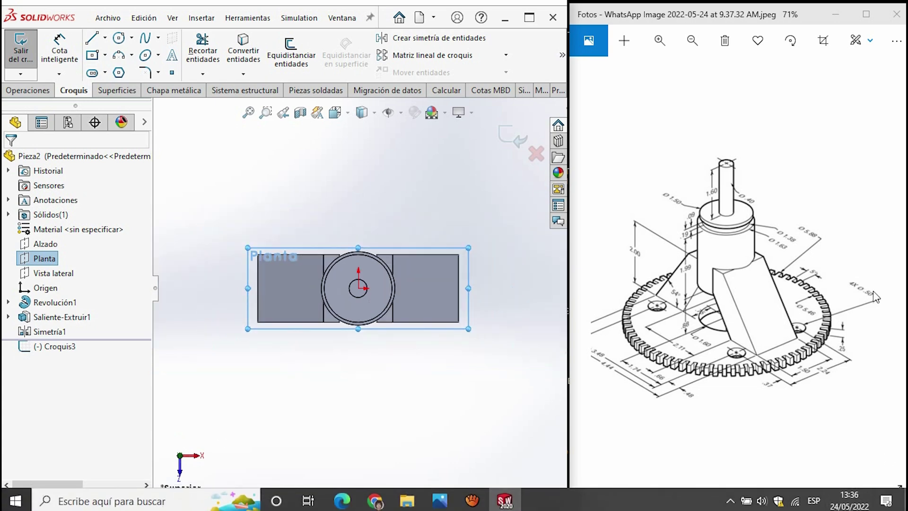
{"action": "scroll", "coordinate": [735, 278], "scroll_direction": "up", "scroll_amount": 1}
{"action": "scroll", "coordinate": [803, 258], "scroll_direction": "up", "scroll_amount": 3}
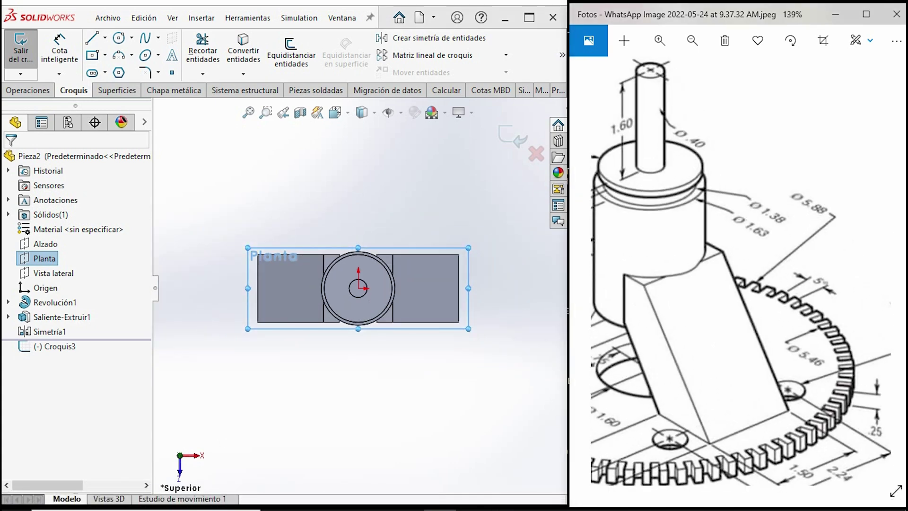
- Draw two concentric circles at the origin, radii about 3.87 and 2.60
{"action": "left_click", "coordinate": [118, 37]}
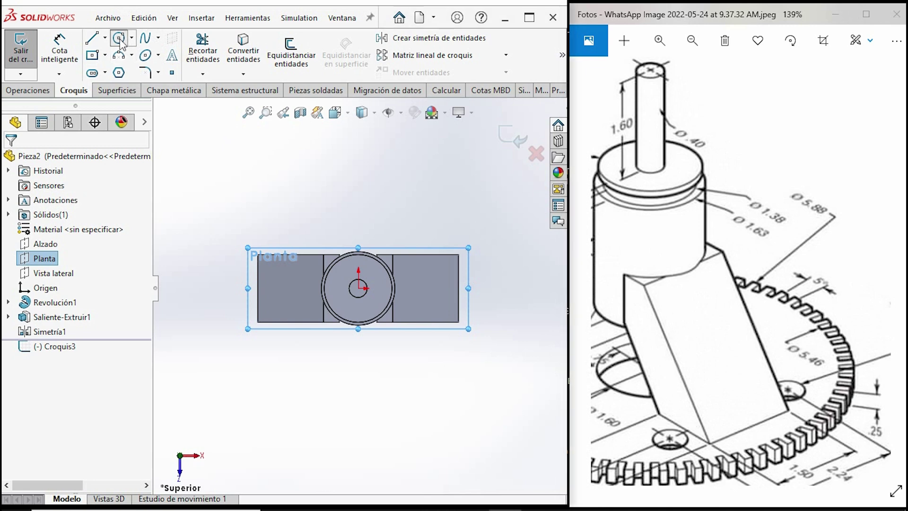
{"action": "left_click", "coordinate": [358, 288]}
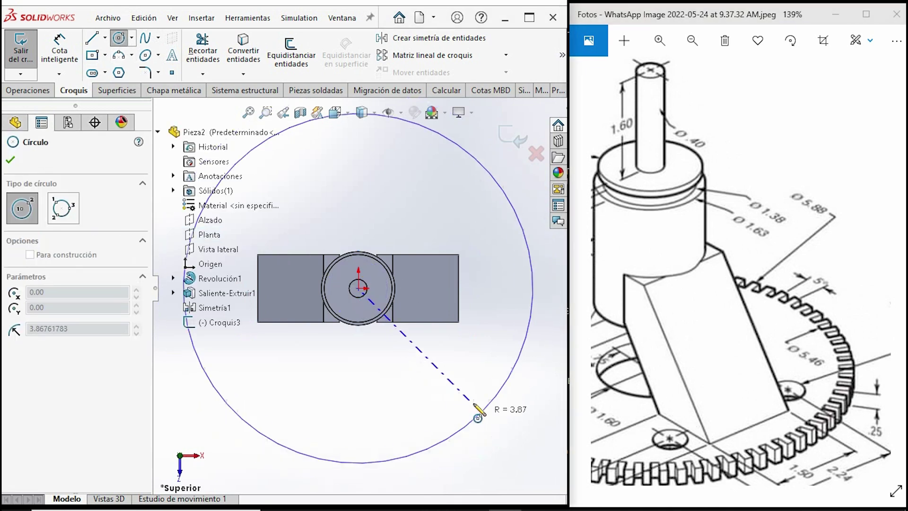
{"action": "left_click", "coordinate": [468, 408]}
{"action": "left_click", "coordinate": [358, 288]}
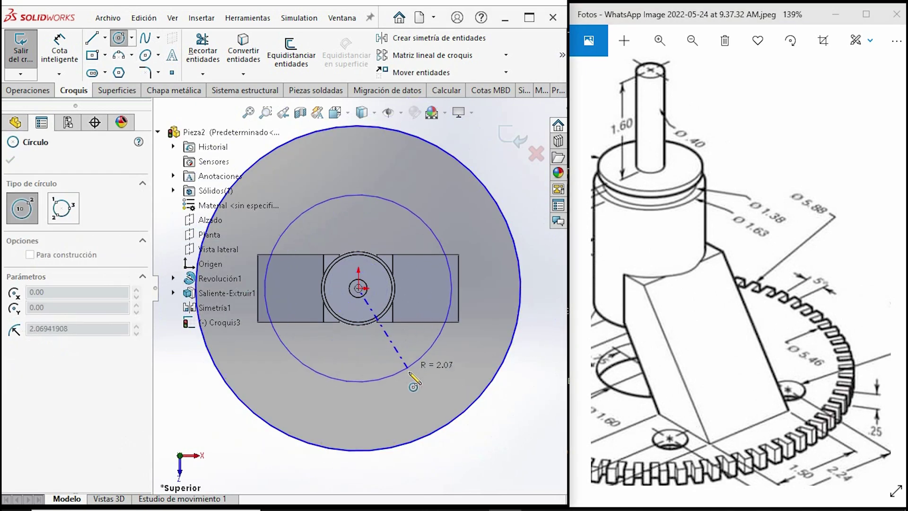
{"action": "left_click", "coordinate": [408, 393]}
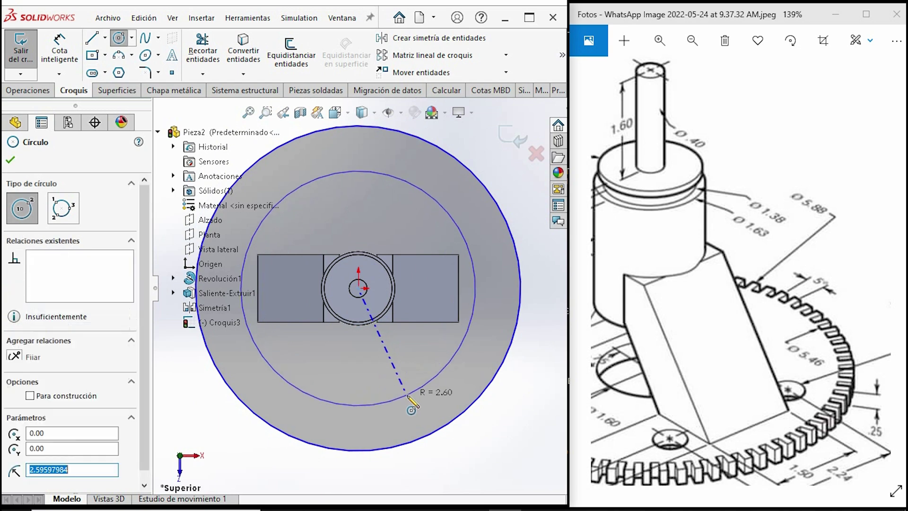
{"action": "left_click", "coordinate": [57, 45]}
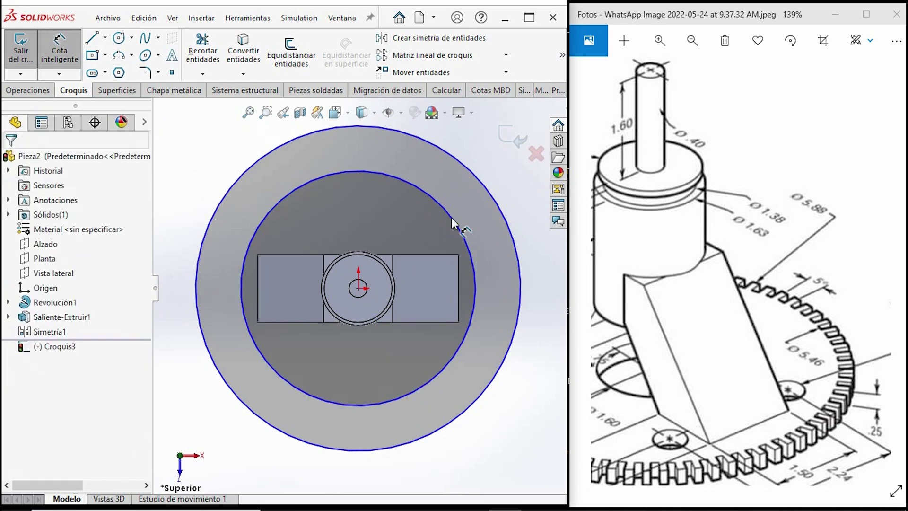
- Give the inner circle a Ø5.46 dimension and the outer circle Ø5.88 inches
{"action": "left_click", "coordinate": [457, 223]}
{"action": "left_click", "coordinate": [491, 156]}
{"action": "type", "text": "5.46"}
{"action": "key", "text": "Return"}
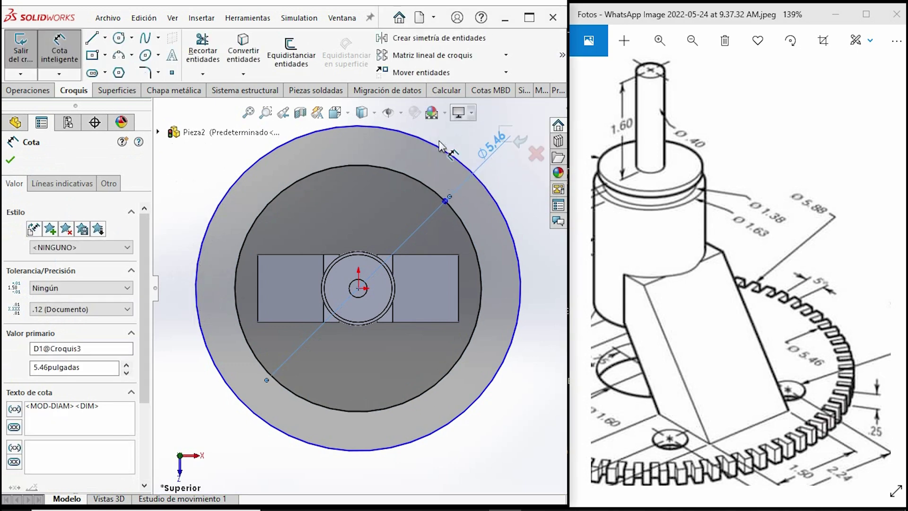
{"action": "left_click", "coordinate": [449, 155]}
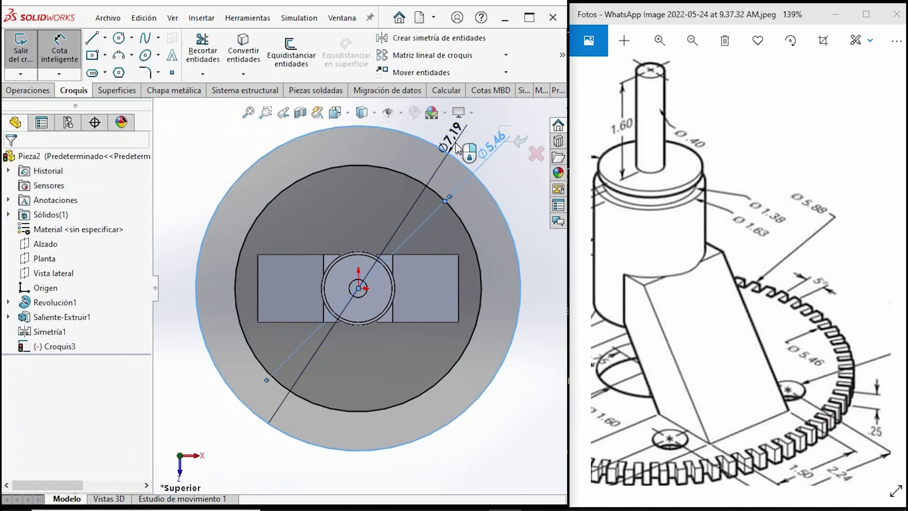
{"action": "left_click", "coordinate": [457, 148]}
{"action": "type", "text": "5.88"}
{"action": "key", "text": "Return"}
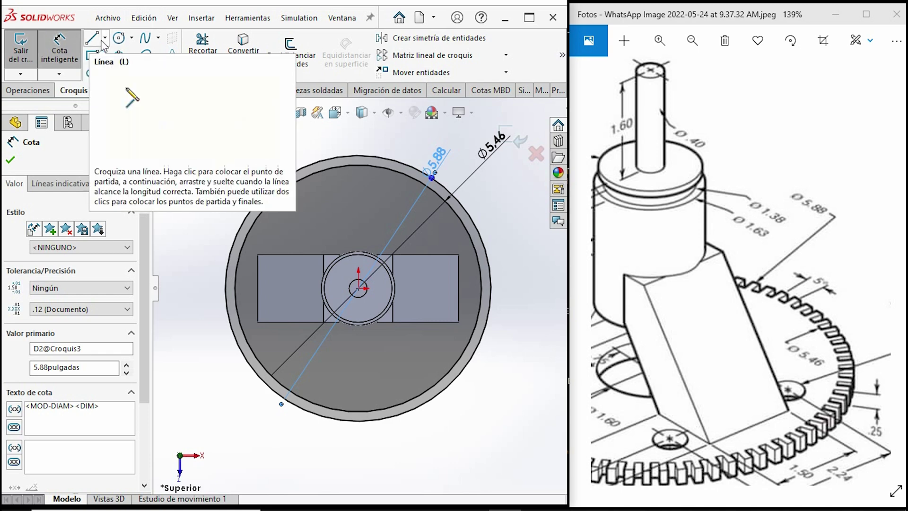
{"action": "left_click", "coordinate": [104, 37]}
- Draw a vertical construction centreline straight up from the origin
{"action": "left_click", "coordinate": [358, 288]}
{"action": "scroll", "coordinate": [358, 288], "scroll_direction": "up", "scroll_amount": 2}
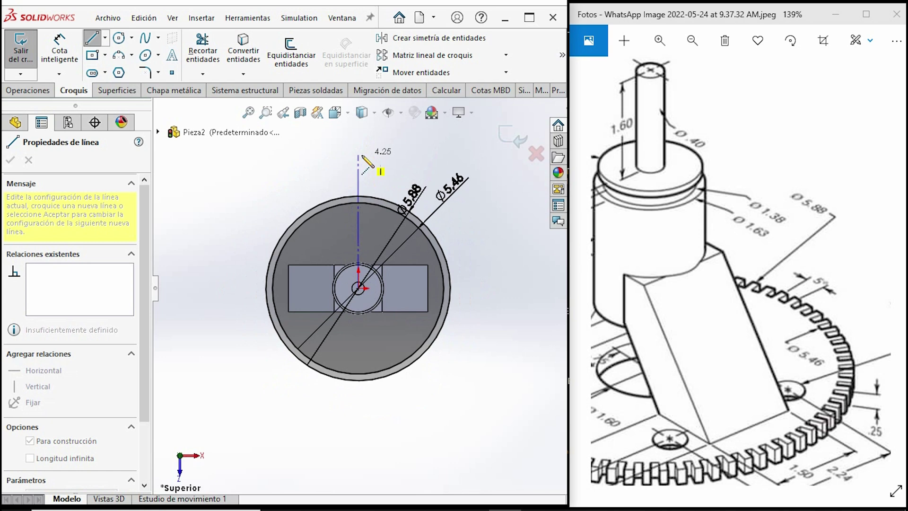
{"action": "left_click", "coordinate": [358, 157]}
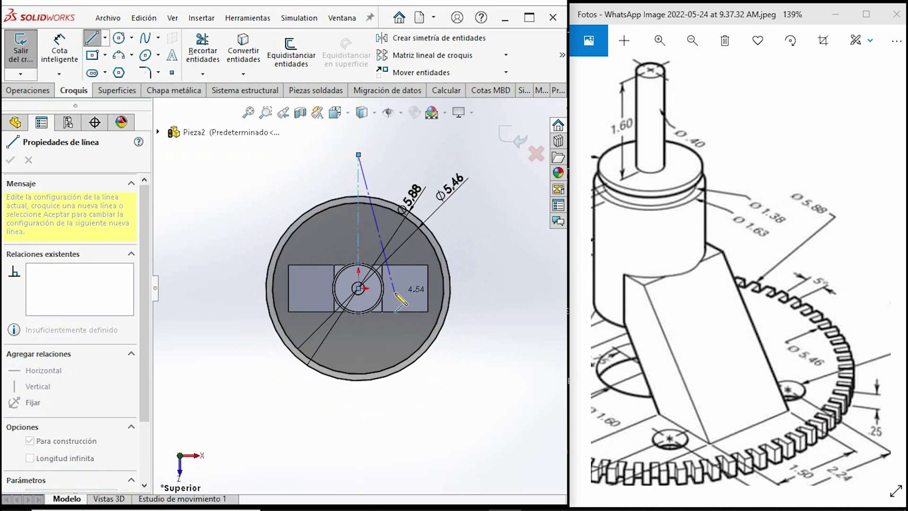
{"action": "key", "text": "Escape"}
{"action": "scroll", "coordinate": [403, 292], "scroll_direction": "up", "scroll_amount": 5}
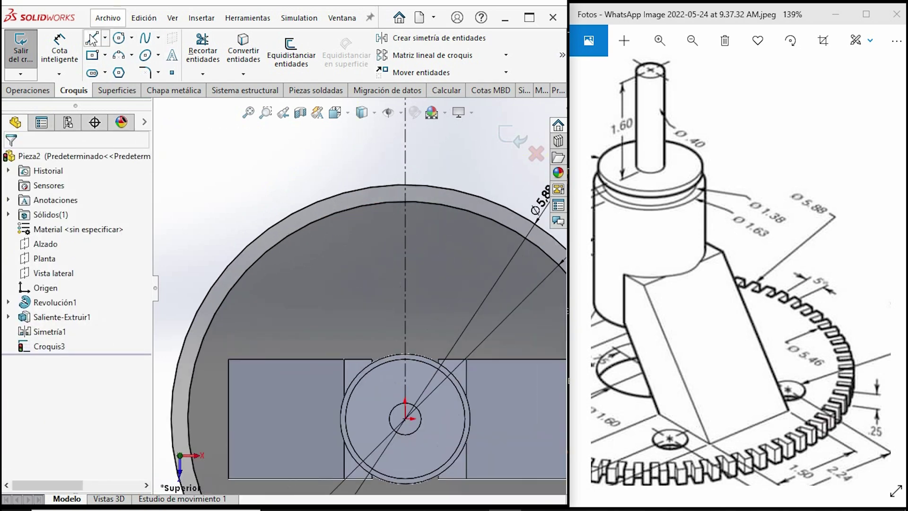
- Draw two slanted lines from the origin up past the outer circle
{"action": "left_click", "coordinate": [405, 418]}
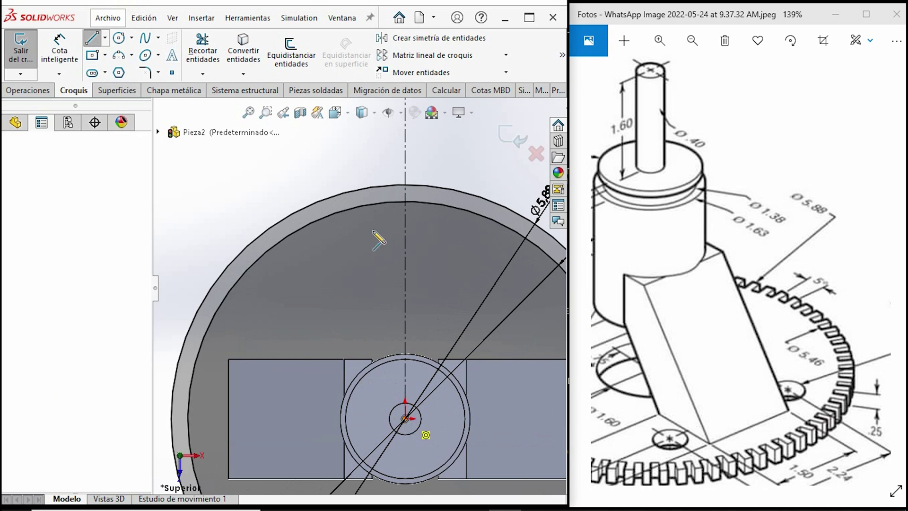
{"action": "left_click", "coordinate": [390, 152]}
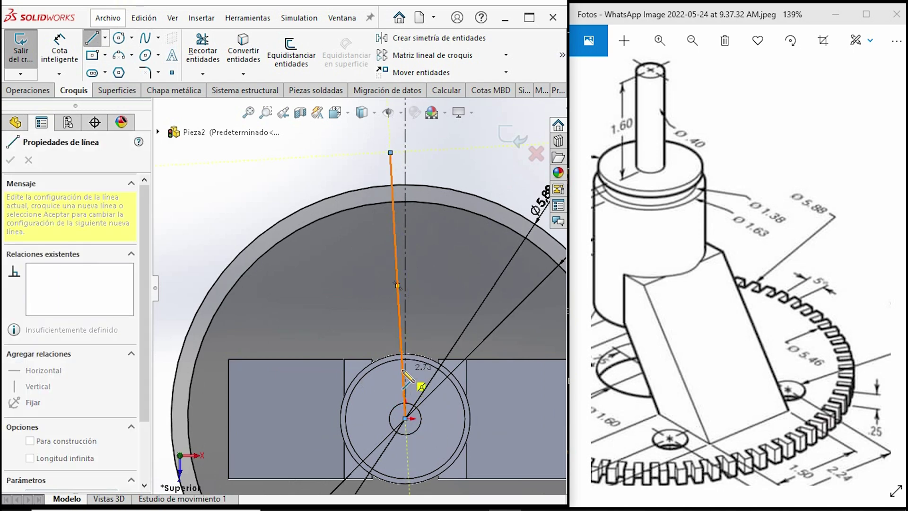
{"action": "key", "text": "Escape"}
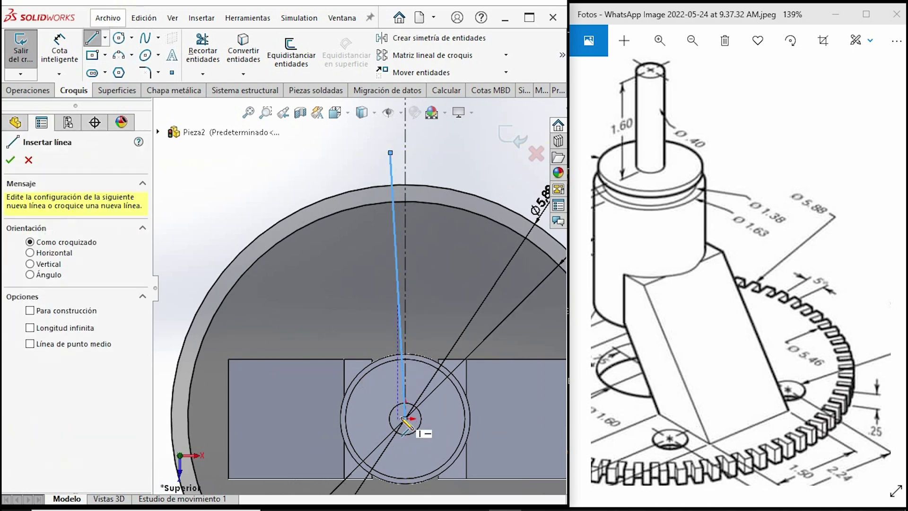
{"action": "left_click", "coordinate": [405, 418]}
{"action": "left_click", "coordinate": [354, 152]}
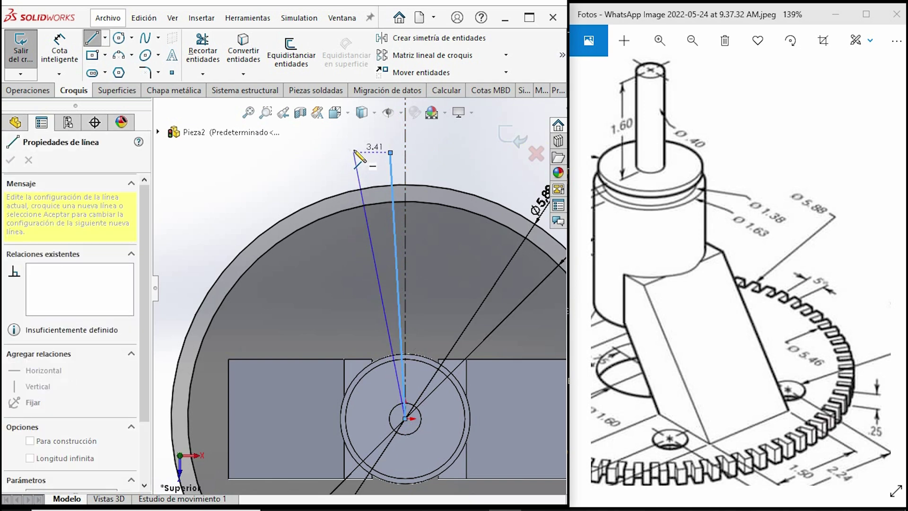
{"action": "key", "text": "Escape"}
{"action": "left_click", "coordinate": [59, 50]}
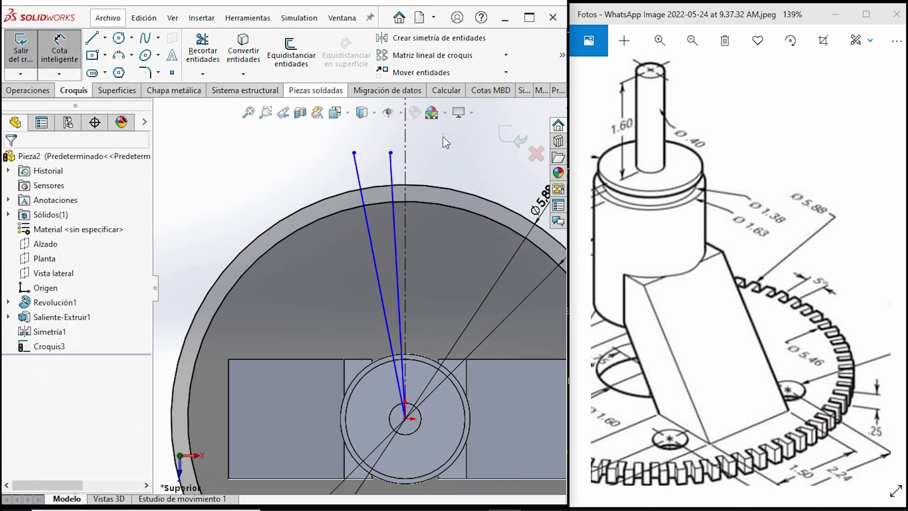
{"action": "left_click", "coordinate": [391, 172]}
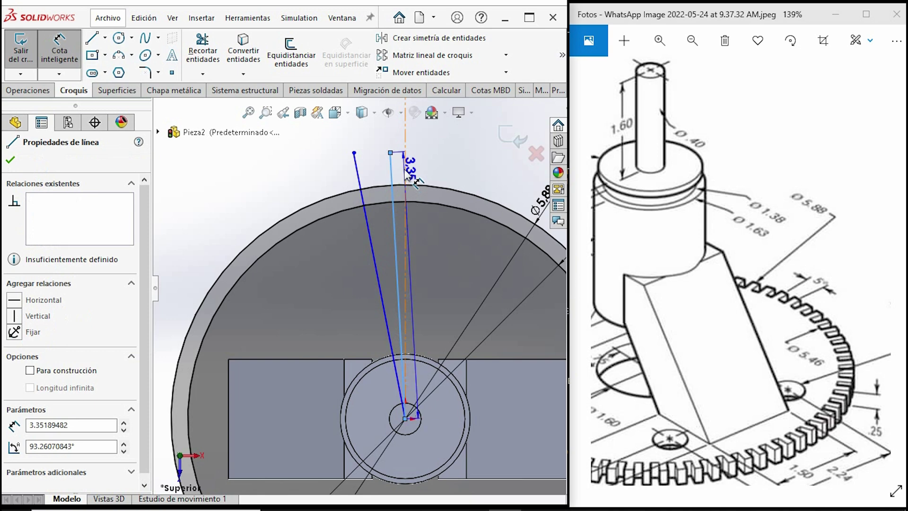
- Undo a stray 176.74° angle, then set the right line 2.5/2 = 1.25° off the centreline
{"action": "left_click", "coordinate": [404, 243]}
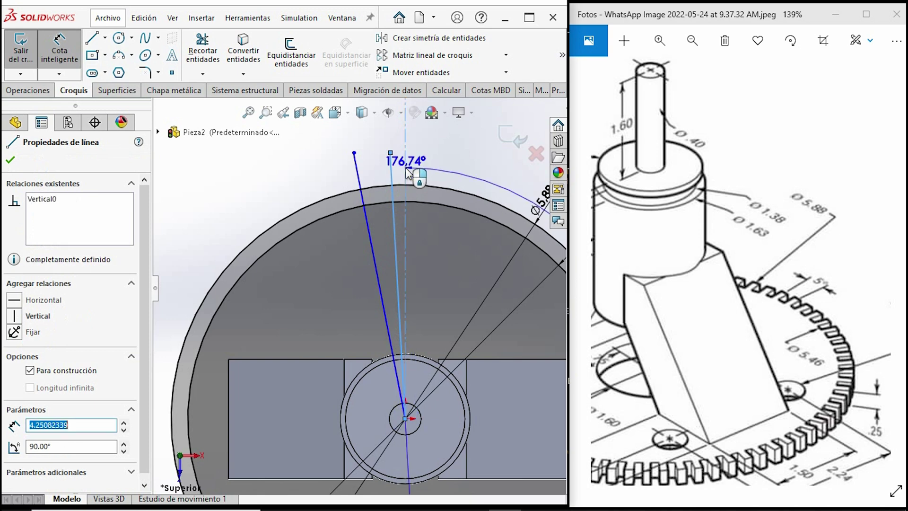
{"action": "left_click", "coordinate": [388, 141]}
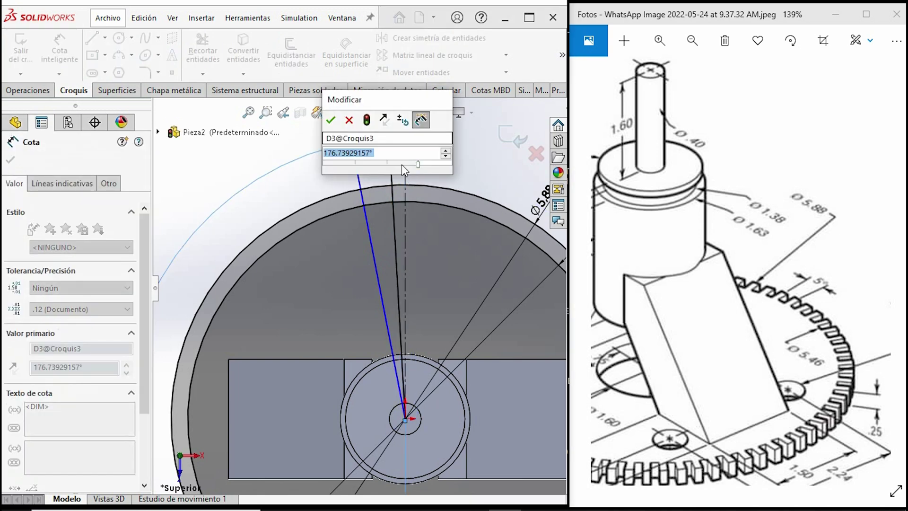
{"action": "key", "text": "Return"}
{"action": "key", "text": "Escape"}
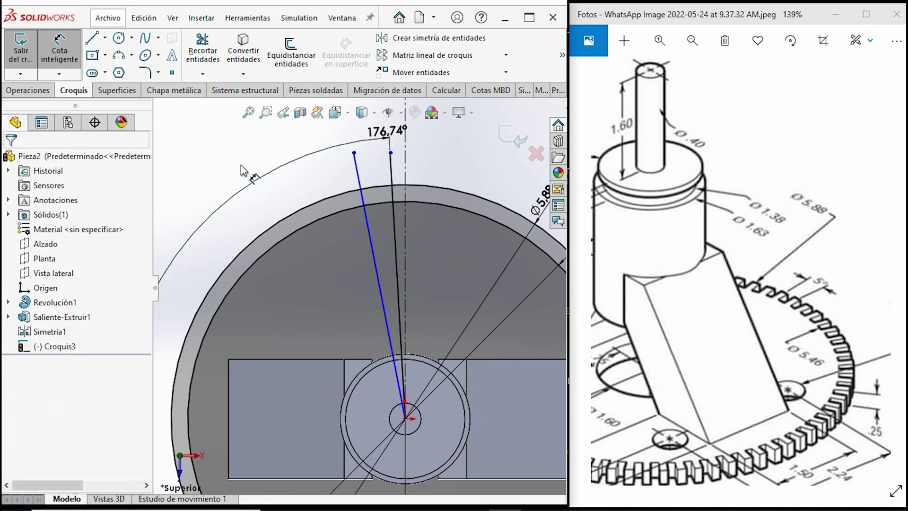
{"action": "key", "text": "Escape"}
{"action": "key", "text": "ctrl+z"}
{"action": "key", "text": "Return"}
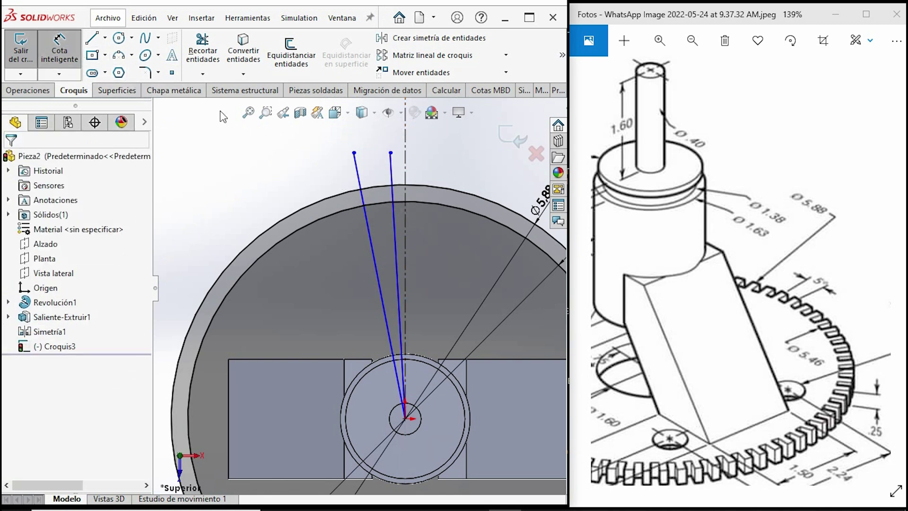
{"action": "left_click", "coordinate": [390, 163]}
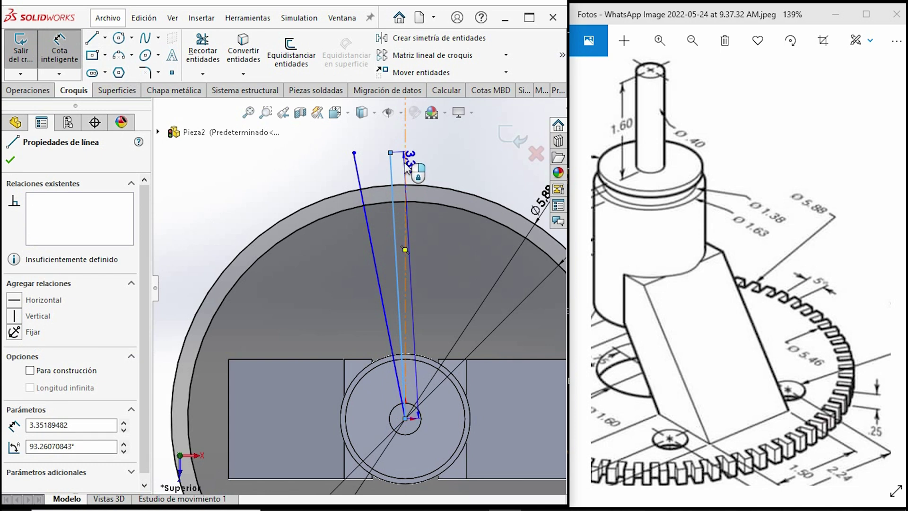
{"action": "left_click", "coordinate": [406, 165]}
{"action": "left_click", "coordinate": [390, 138]}
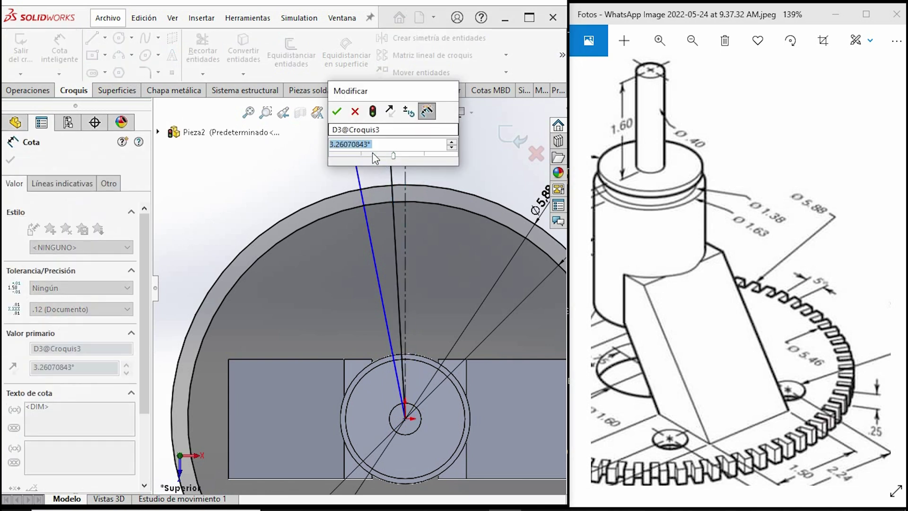
{"action": "type", "text": "2."}
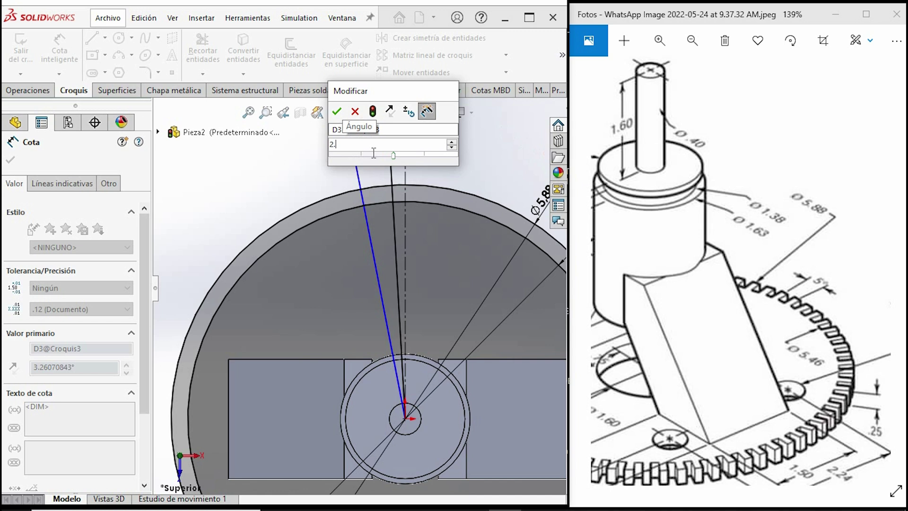
{"action": "type", "text": "5/2"}
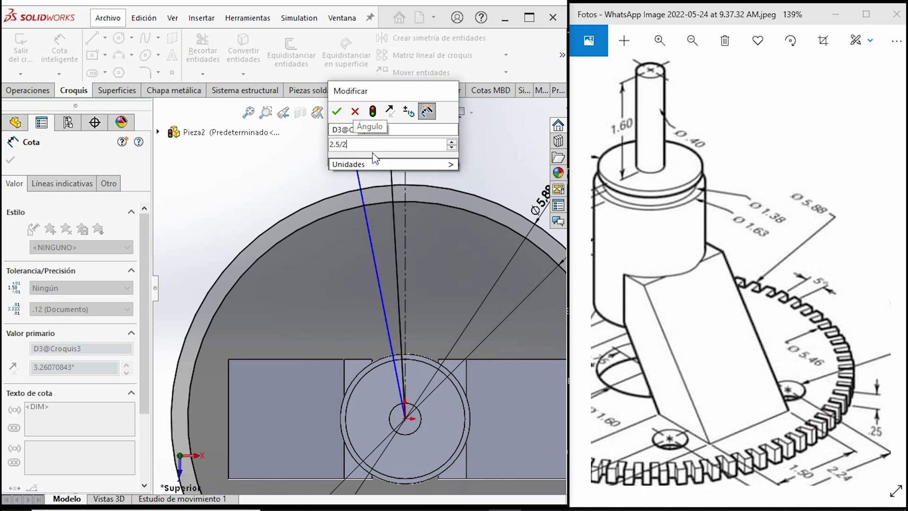
{"action": "key", "text": "Return"}
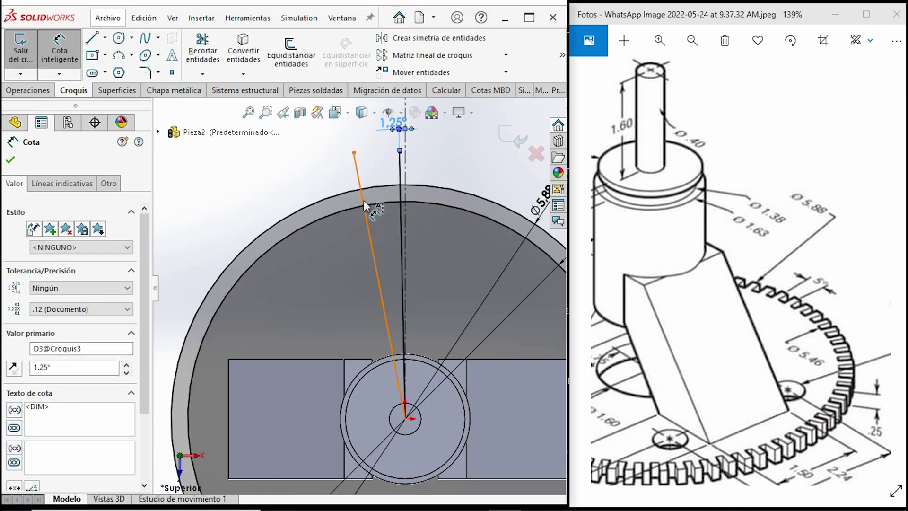
- Dimension the angle between the two slanted lines, first 2.5°, then revise it to 1.25°
{"action": "left_click", "coordinate": [364, 204]}
{"action": "left_click", "coordinate": [399, 180]}
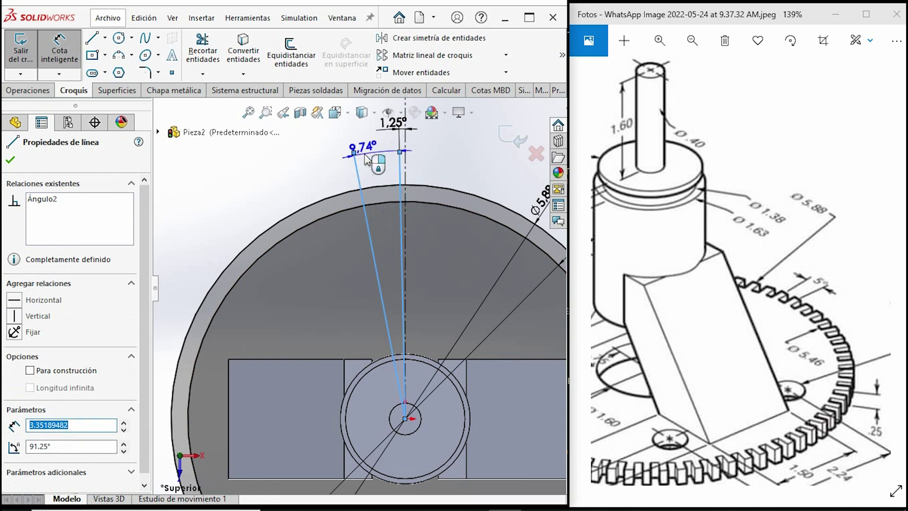
{"action": "left_click", "coordinate": [366, 160]}
{"action": "type", "text": "2.5"}
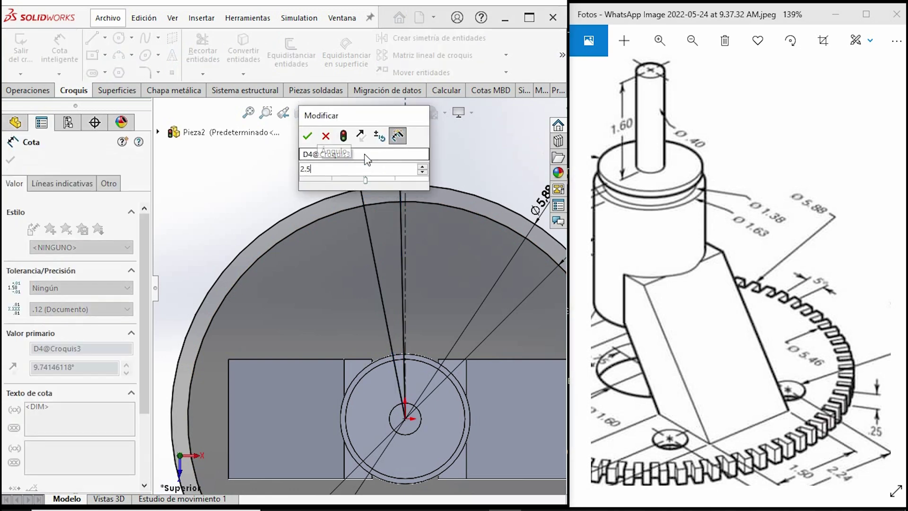
{"action": "key", "text": "Return"}
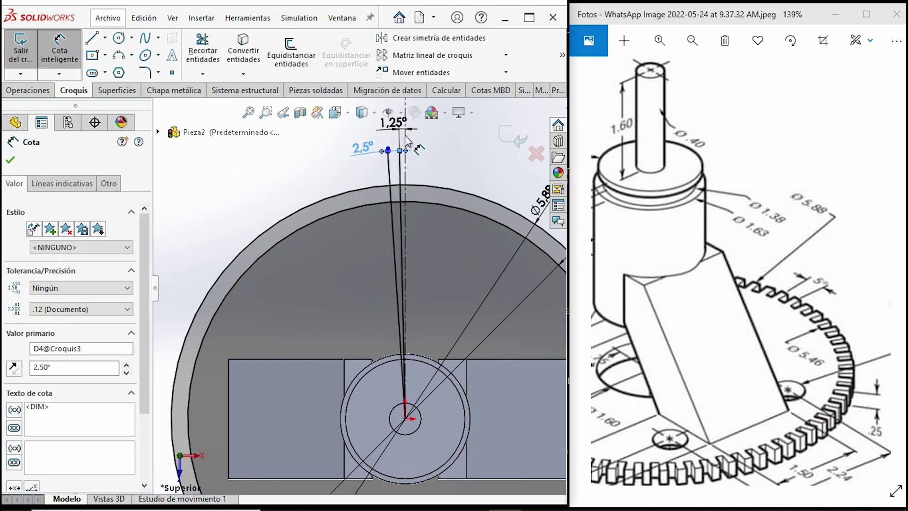
{"action": "double_click", "coordinate": [359, 149]}
{"action": "type", "text": "1.2"}
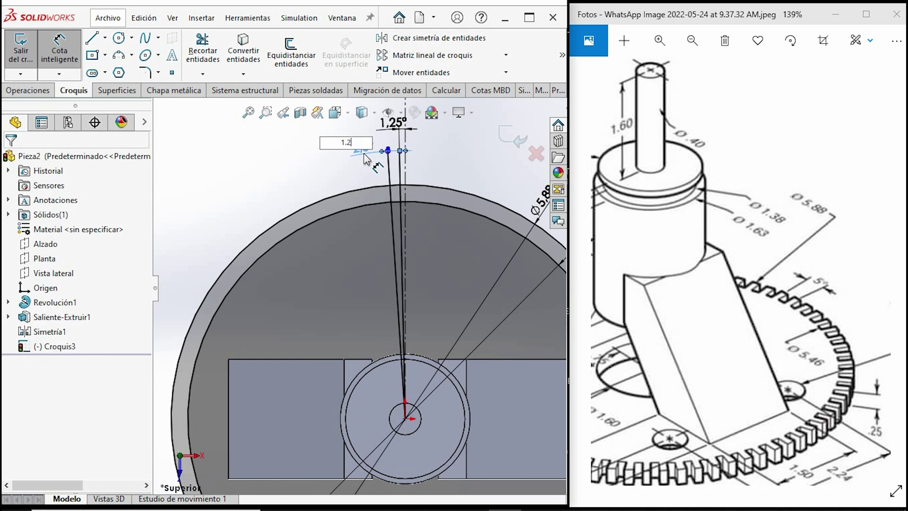
{"action": "type", "text": "5"}
{"action": "key", "text": "Return"}
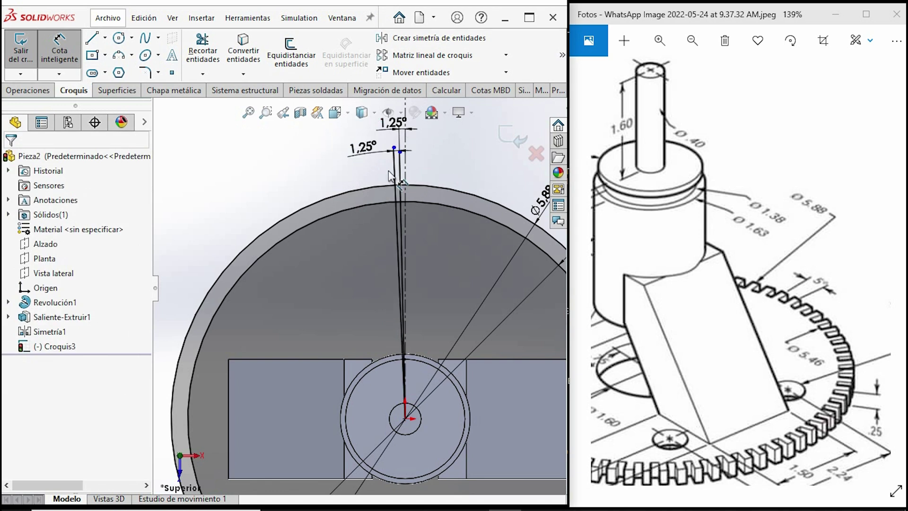
{"action": "scroll", "coordinate": [431, 176], "scroll_direction": "up", "scroll_amount": 3}
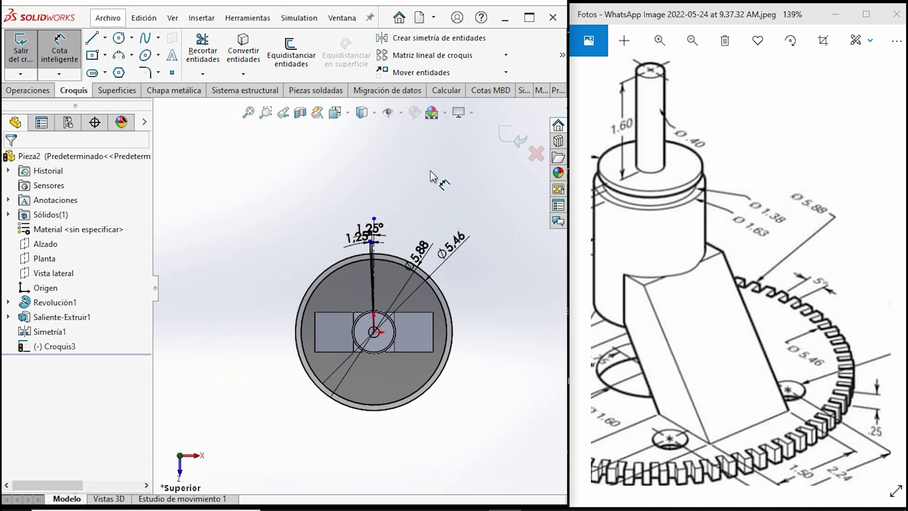
{"action": "scroll", "coordinate": [379, 295], "scroll_direction": "down", "scroll_amount": 1}
{"action": "scroll", "coordinate": [376, 283], "scroll_direction": "down", "scroll_amount": 2}
{"action": "scroll", "coordinate": [375, 283], "scroll_direction": "down", "scroll_amount": 2}
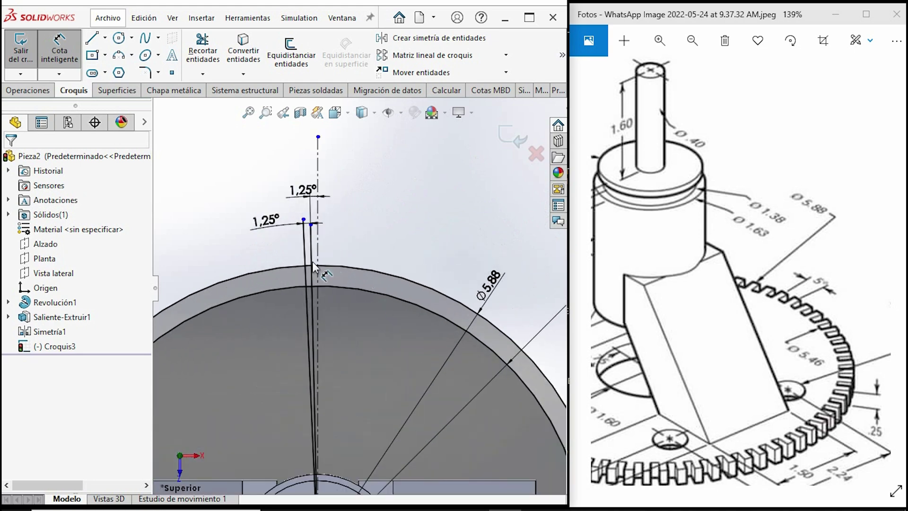
{"action": "scroll", "coordinate": [350, 258], "scroll_direction": "down", "scroll_amount": 2}
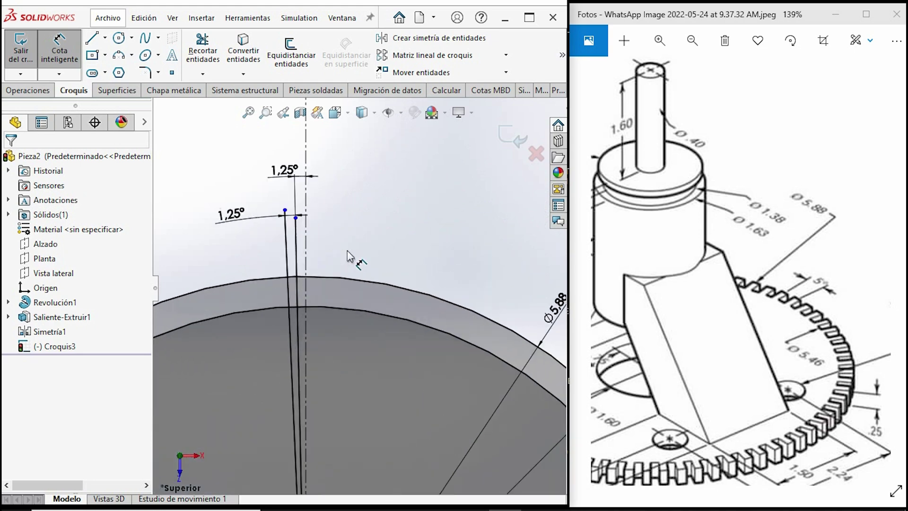
- Trim away the excess arcs and line segments, leaving one notch side
{"action": "left_click", "coordinate": [203, 48]}
{"action": "scroll", "coordinate": [277, 295], "scroll_direction": "up", "scroll_amount": 2}
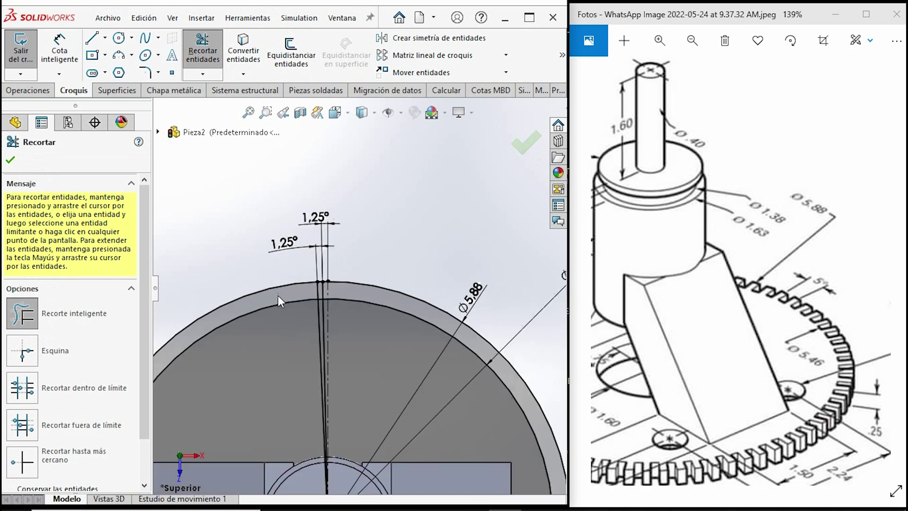
{"action": "scroll", "coordinate": [321, 297], "scroll_direction": "down", "scroll_amount": 2}
{"action": "left_click_drag", "start_coordinate": [322, 296], "coordinate": [339, 148]}
{"action": "scroll", "coordinate": [391, 211], "scroll_direction": "down", "scroll_amount": 3}
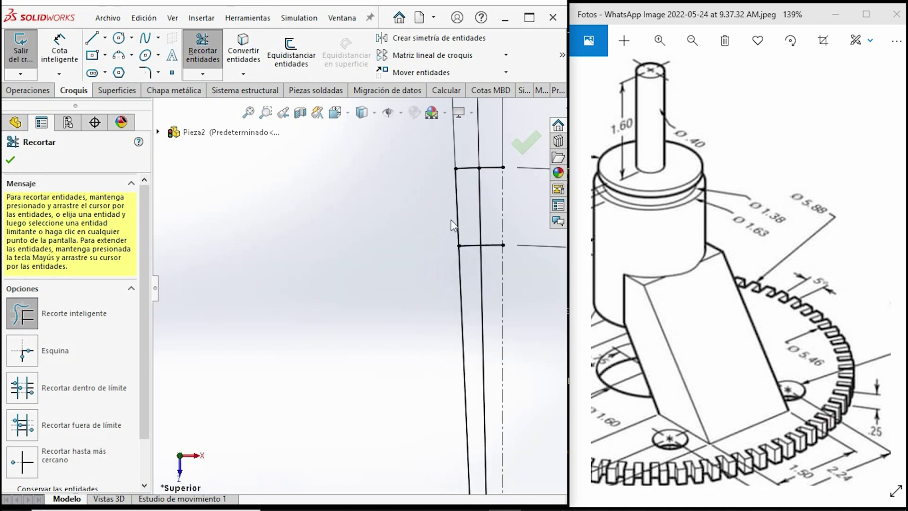
{"action": "left_click_drag", "start_coordinate": [453, 215], "coordinate": [461, 180]}
{"action": "left_click_drag", "start_coordinate": [495, 278], "coordinate": [399, 318]}
{"action": "scroll", "coordinate": [399, 319], "scroll_direction": "up", "scroll_amount": 2}
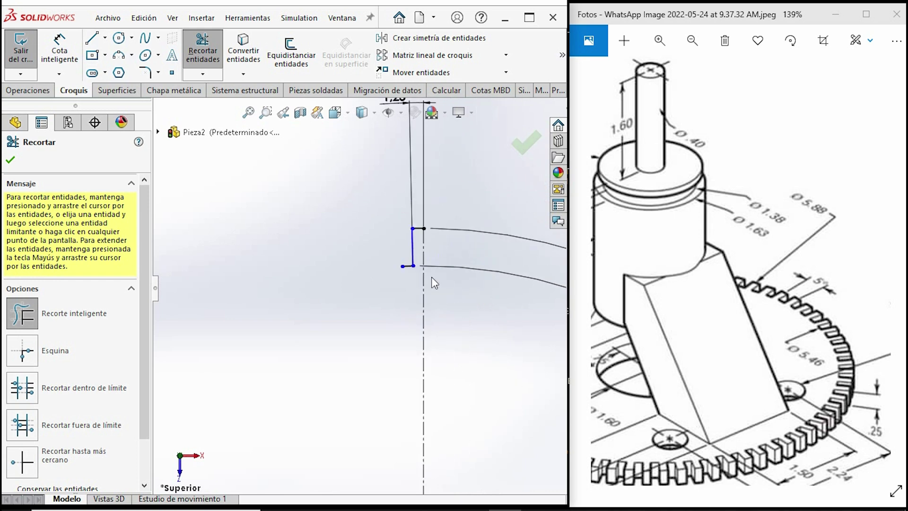
- Mirror the short line and two arcs across the vertical centreline
{"action": "left_click", "coordinate": [425, 38]}
{"action": "left_click", "coordinate": [411, 231]}
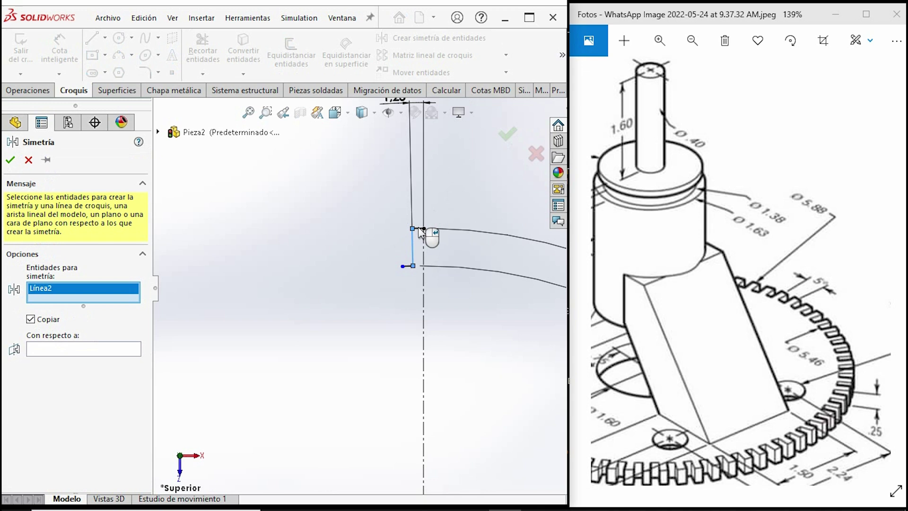
{"action": "left_click", "coordinate": [431, 229]}
{"action": "left_click", "coordinate": [396, 269]}
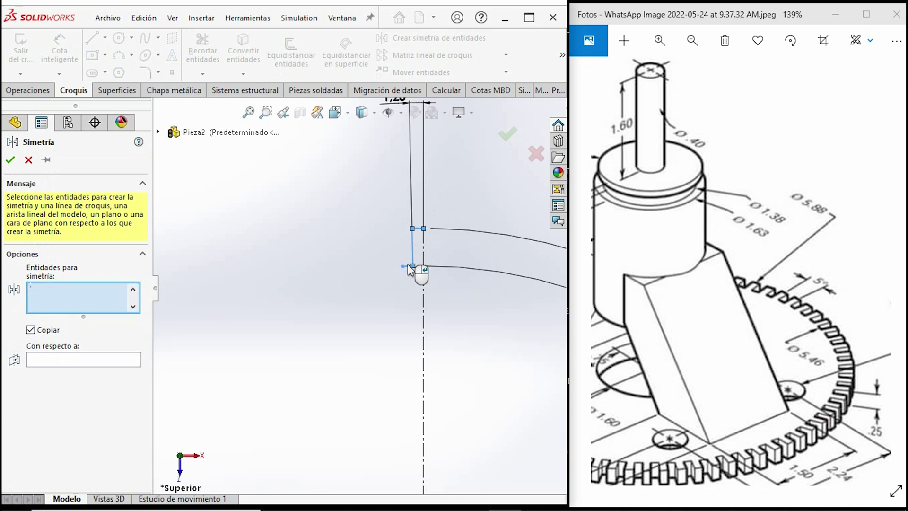
{"action": "left_click", "coordinate": [69, 368]}
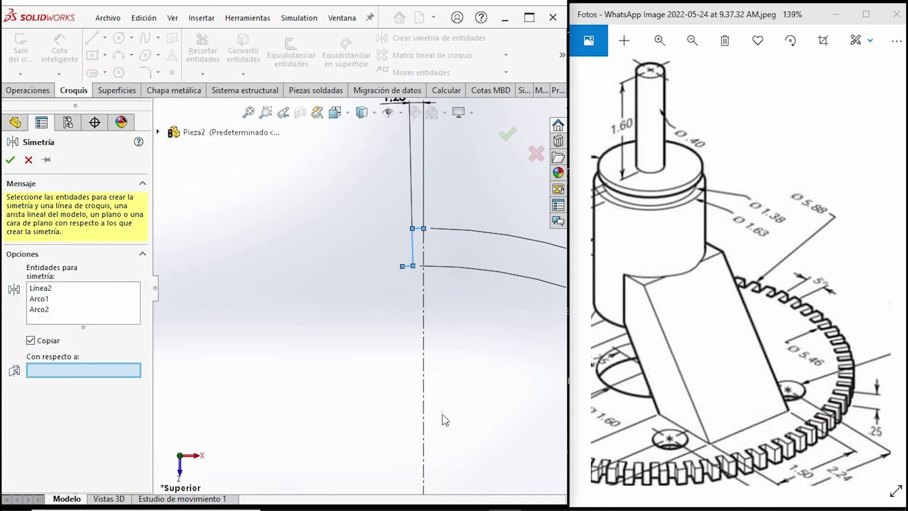
{"action": "left_click", "coordinate": [423, 399]}
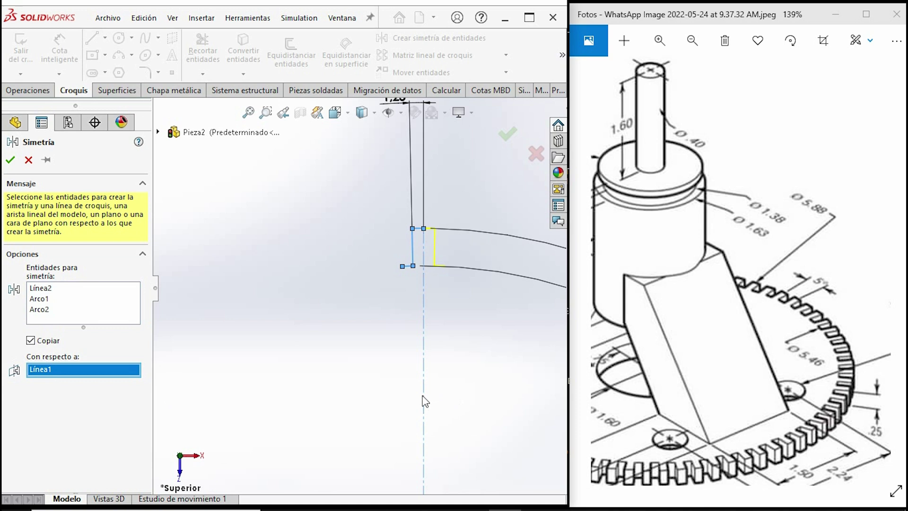
{"action": "left_click", "coordinate": [508, 134]}
{"action": "scroll", "coordinate": [454, 326], "scroll_direction": "up", "scroll_amount": 1}
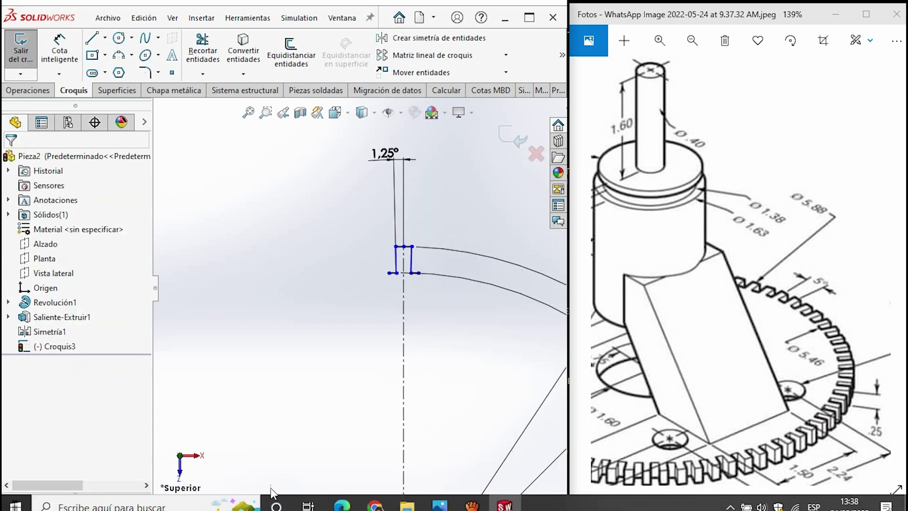
{"action": "key", "text": "super"}
{"action": "type", "text": "ca"}
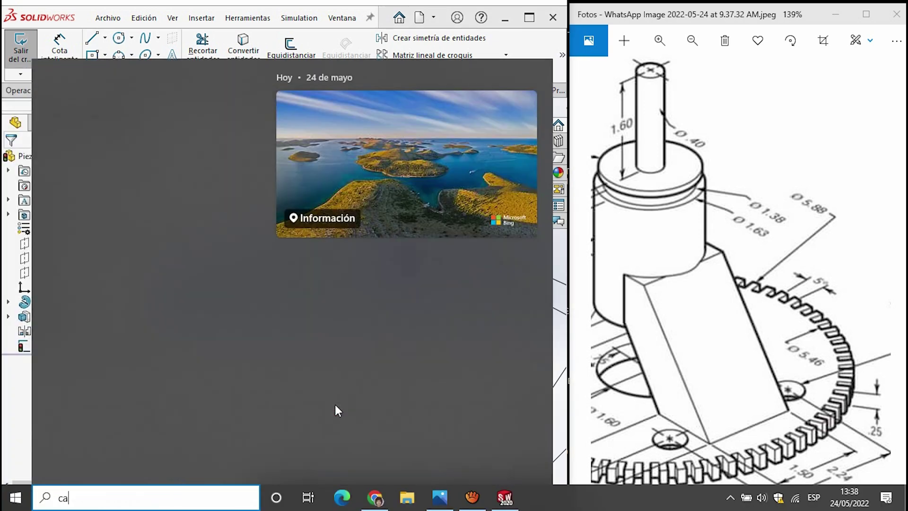
{"action": "key", "text": "Return"}
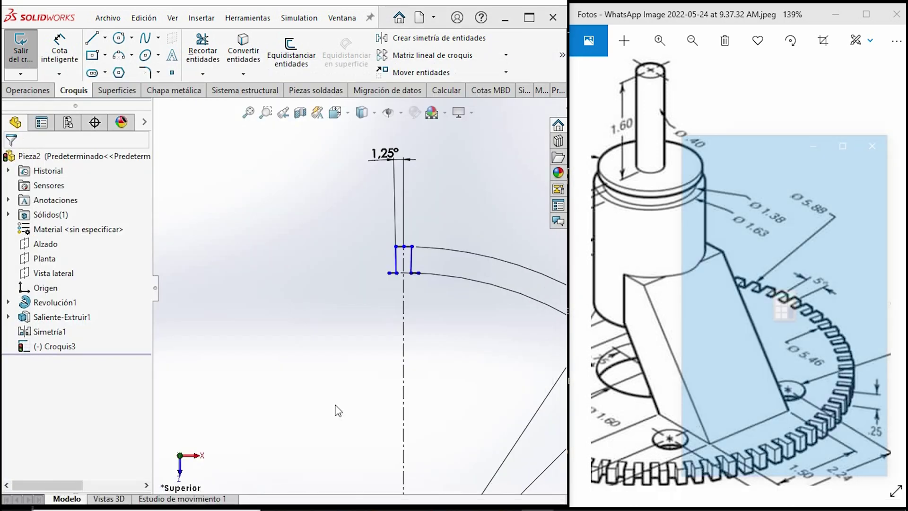
{"action": "type", "text": "6"}
{"action": "key", "text": "BackSpace"}
{"action": "type", "text": "3"}
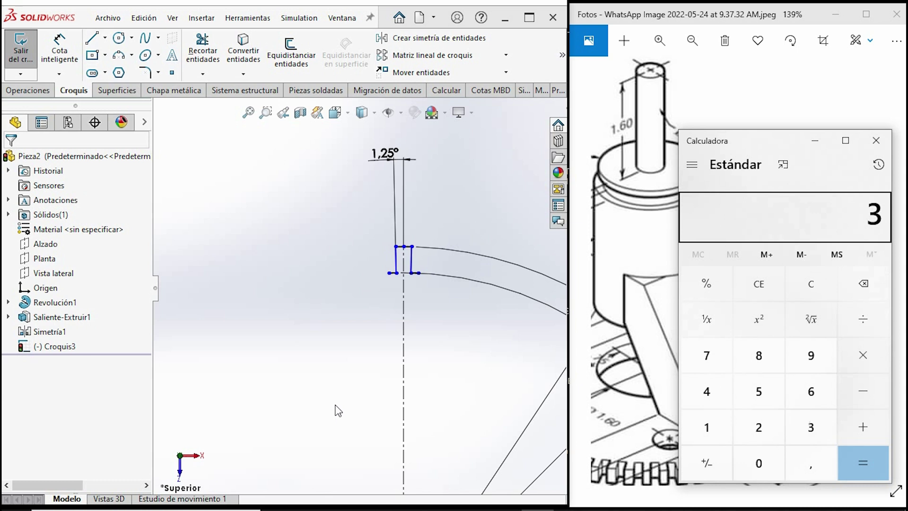
{"action": "type", "text": "60"}
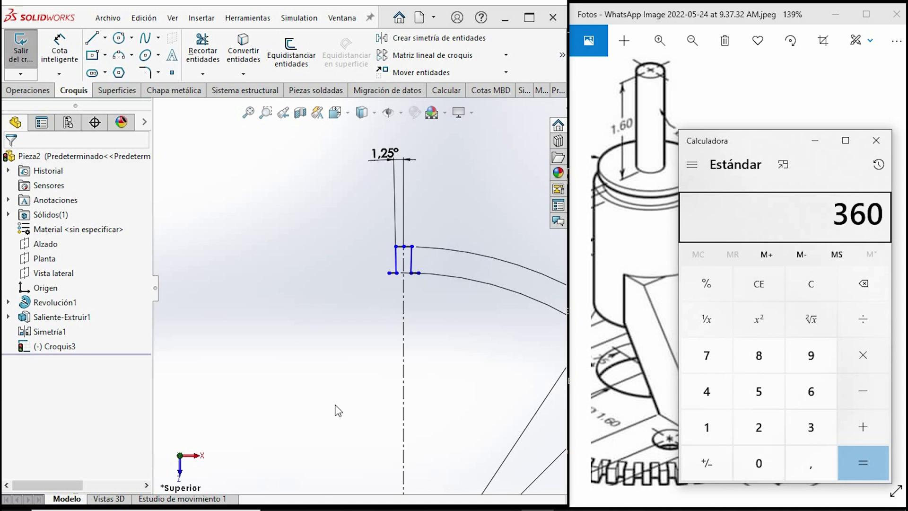
{"action": "type", "text": " ÷ 5"}
{"action": "key", "text": "Return"}
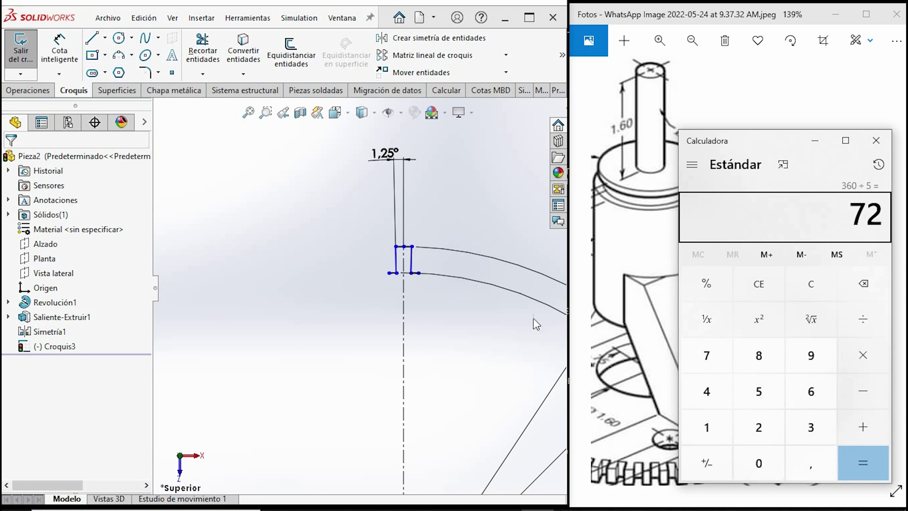
{"action": "left_click", "coordinate": [875, 140]}
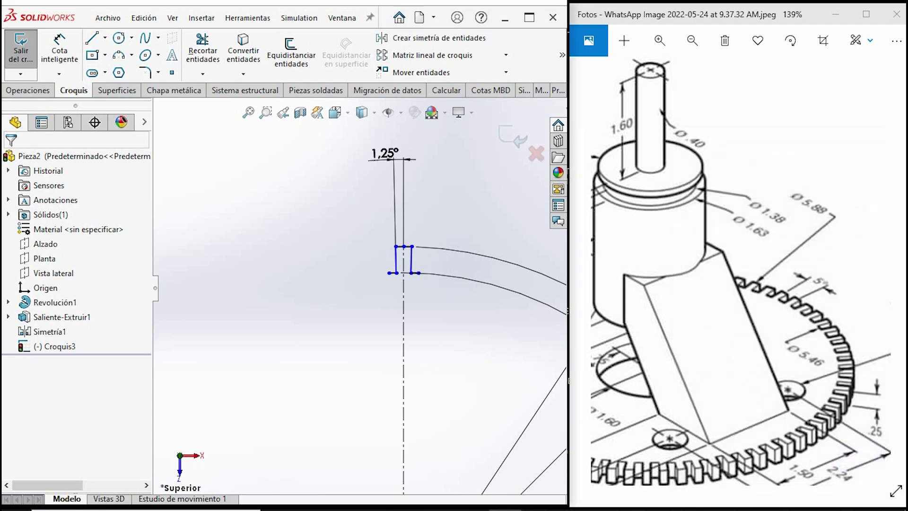
- Select the tooth's lines and arcs for a circular sketch pattern
{"action": "left_click", "coordinate": [506, 55]}
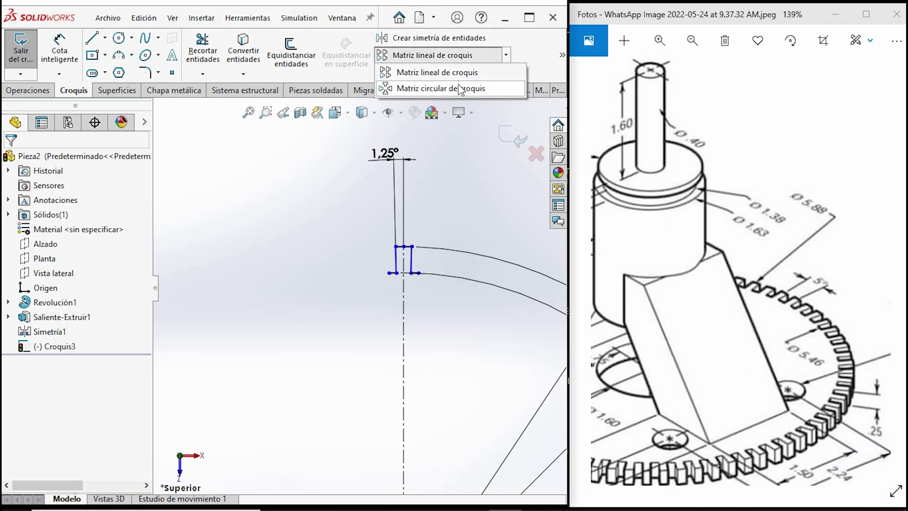
{"action": "left_click", "coordinate": [455, 88]}
{"action": "left_click", "coordinate": [396, 261]}
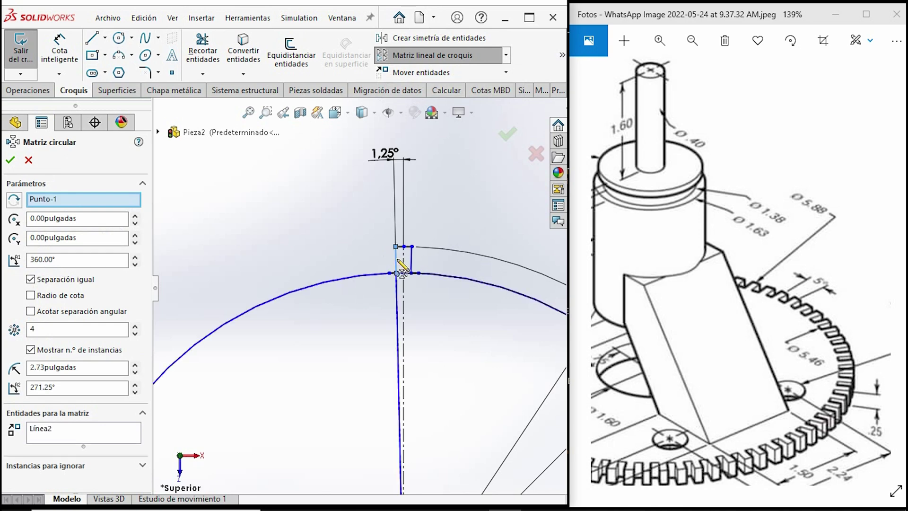
{"action": "scroll", "coordinate": [416, 303], "scroll_direction": "up", "scroll_amount": 3}
{"action": "scroll", "coordinate": [361, 298], "scroll_direction": "down", "scroll_amount": 3}
{"action": "left_click", "coordinate": [363, 278]}
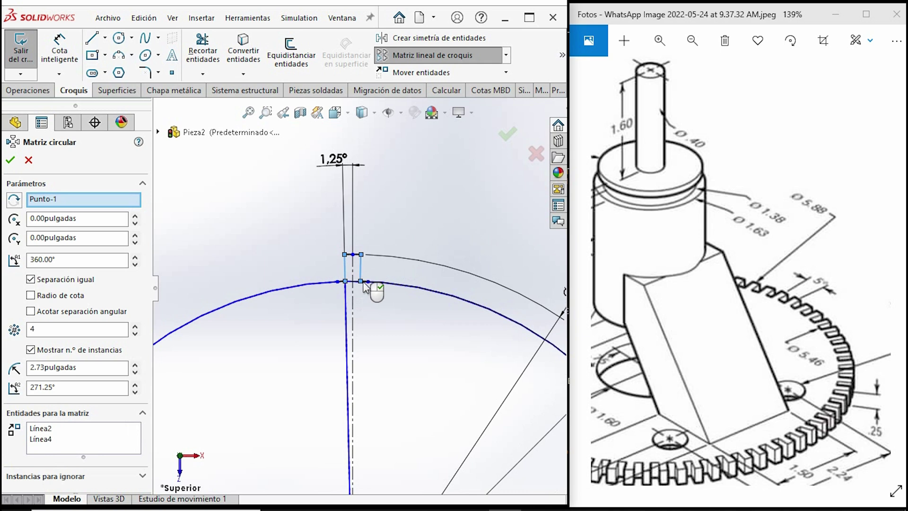
{"action": "scroll", "coordinate": [374, 289], "scroll_direction": "down", "scroll_amount": 2}
{"action": "left_click", "coordinate": [370, 278]}
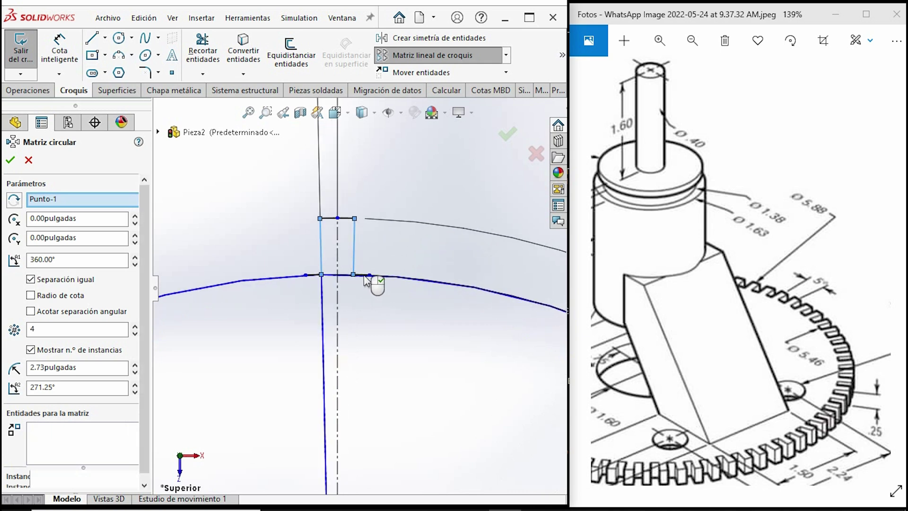
{"action": "left_click", "coordinate": [313, 275]}
{"action": "left_click", "coordinate": [348, 219]}
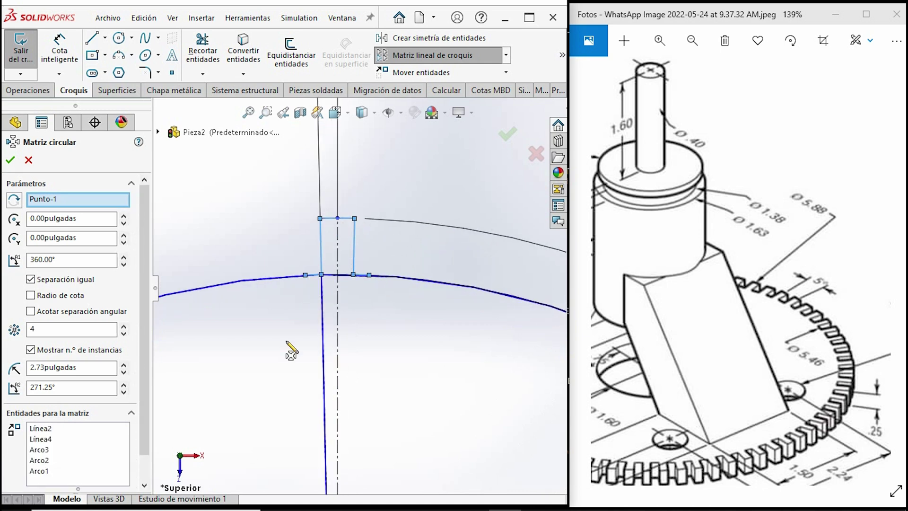
- Set 72 instances over 360°, apply the pattern and exit the sketch
{"action": "left_click", "coordinate": [44, 333]}
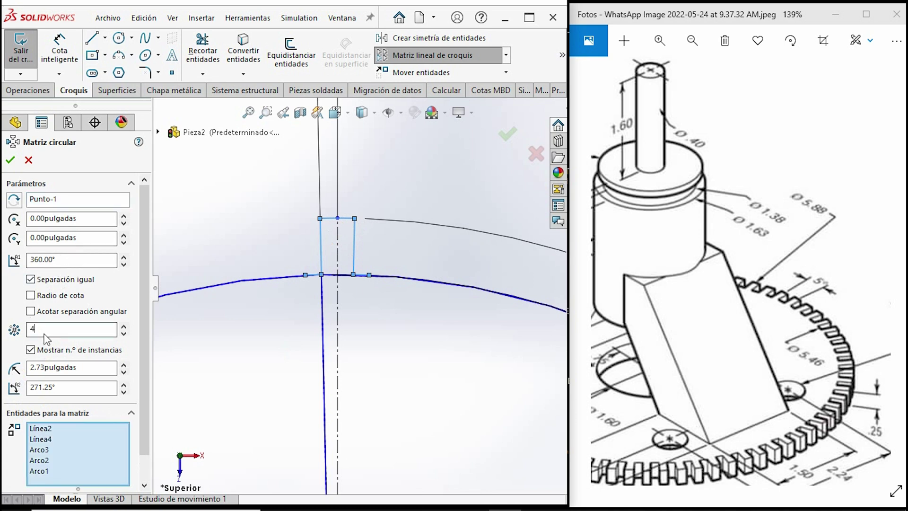
{"action": "type", "text": "72"}
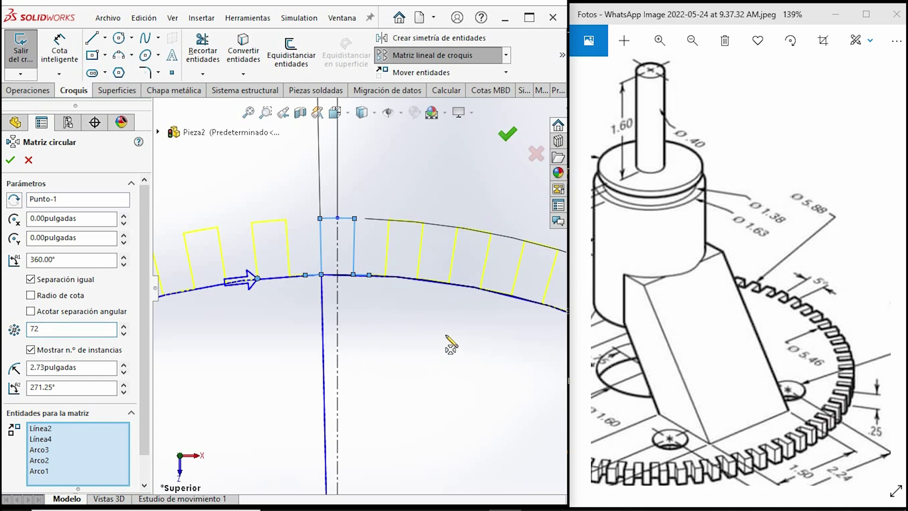
{"action": "key", "text": "Return"}
{"action": "key", "text": "ctrl+b"}
{"action": "scroll", "coordinate": [318, 334], "scroll_direction": "up", "scroll_amount": 2}
{"action": "scroll", "coordinate": [360, 336], "scroll_direction": "up", "scroll_amount": 2}
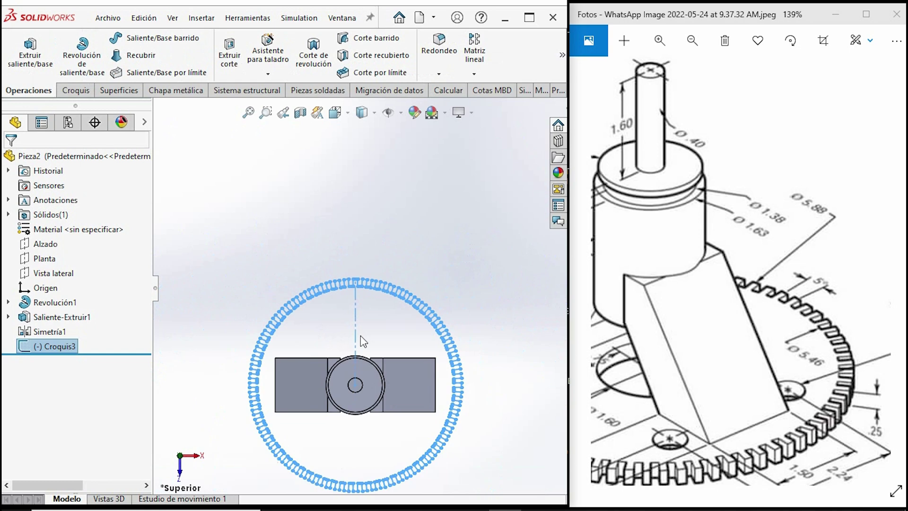
- Extrude the toothed ring sketch regions of Croquis3 to a depth of 0.25 in
{"action": "scroll", "coordinate": [383, 340], "scroll_direction": "down", "scroll_amount": 2}
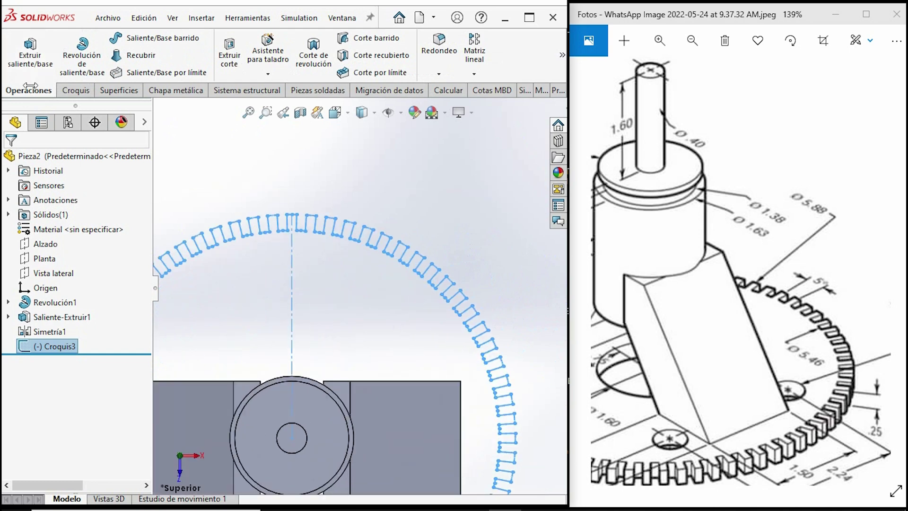
{"action": "left_click", "coordinate": [35, 59]}
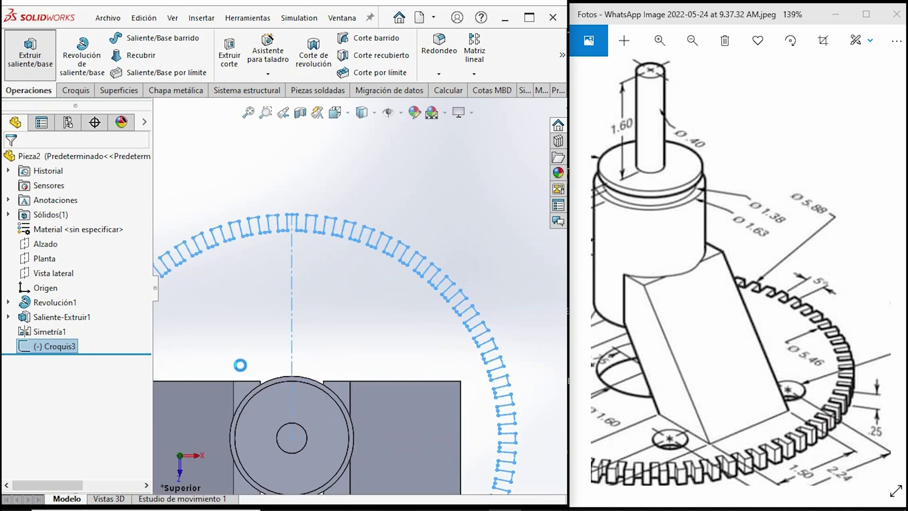
{"action": "scroll", "coordinate": [258, 354], "scroll_direction": "up", "scroll_amount": 3}
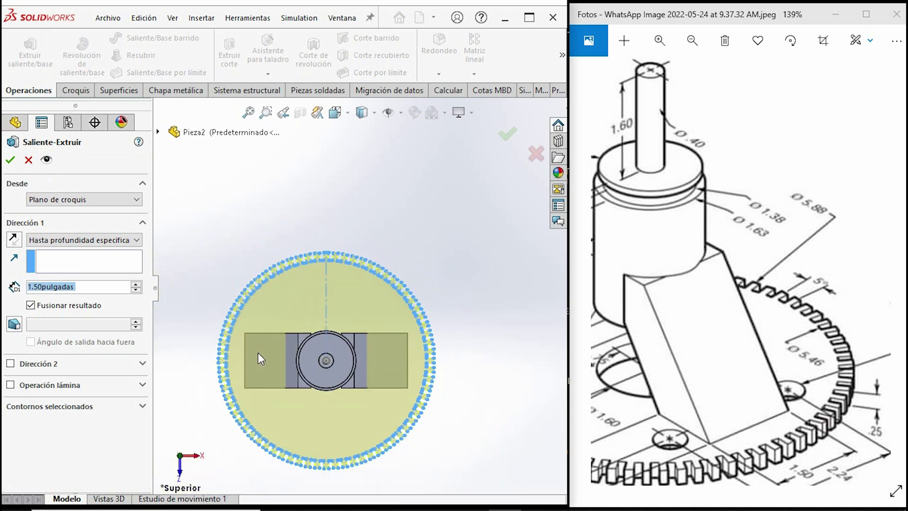
{"action": "left_click", "coordinate": [141, 406]}
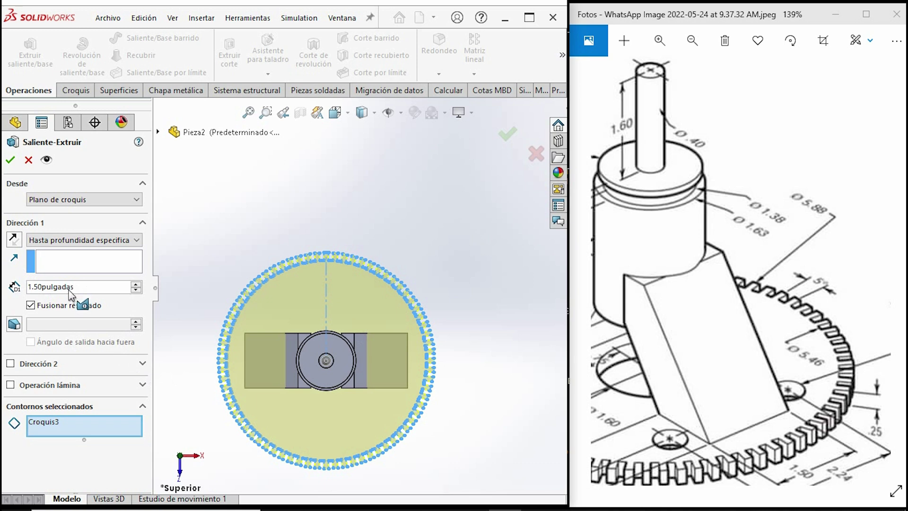
{"action": "double_click", "coordinate": [69, 287]}
{"action": "type", "text": "0.25"}
{"action": "key", "text": "Return"}
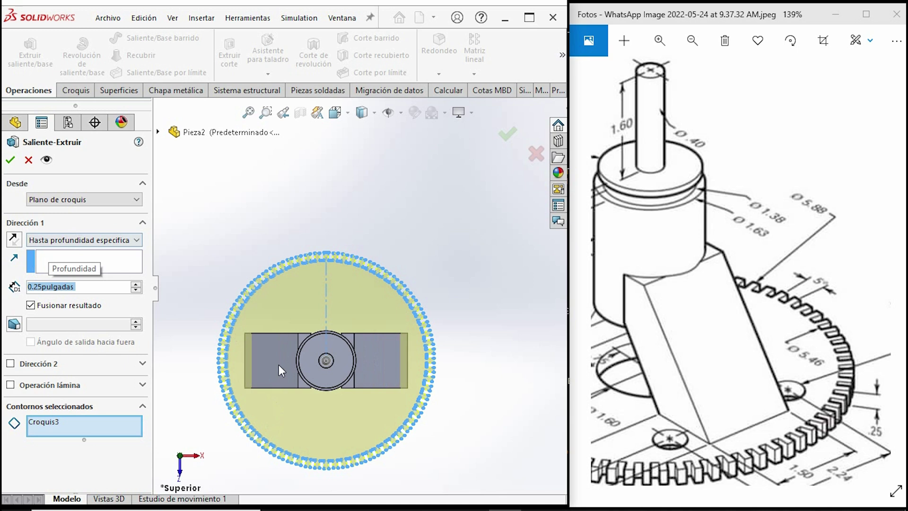
- Flip the extrusion to grow downward and confirm the toothed base as Saliente-Extruir2
{"action": "middle_click_drag", "start_coordinate": [279, 365], "coordinate": [294, 285]}
{"action": "middle_click_drag", "start_coordinate": [266, 401], "coordinate": [265, 378]}
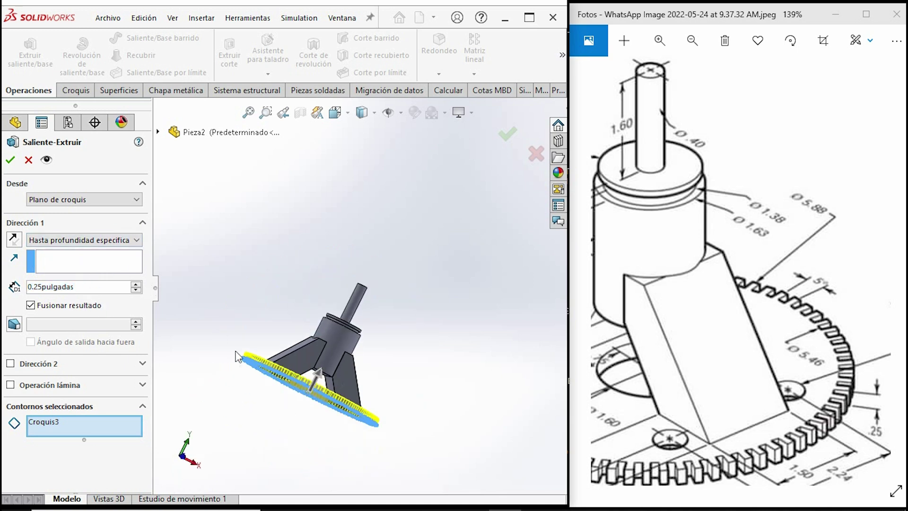
{"action": "left_click", "coordinate": [14, 239]}
{"action": "mouse_move", "coordinate": [291, 407]}
{"action": "middle_mouse_down"}
{"action": "mouse_move", "coordinate": [226, 387]}
{"action": "mouse_move", "coordinate": [195, 420]}
{"action": "mouse_move", "coordinate": [180, 395]}
{"action": "middle_mouse_up"}
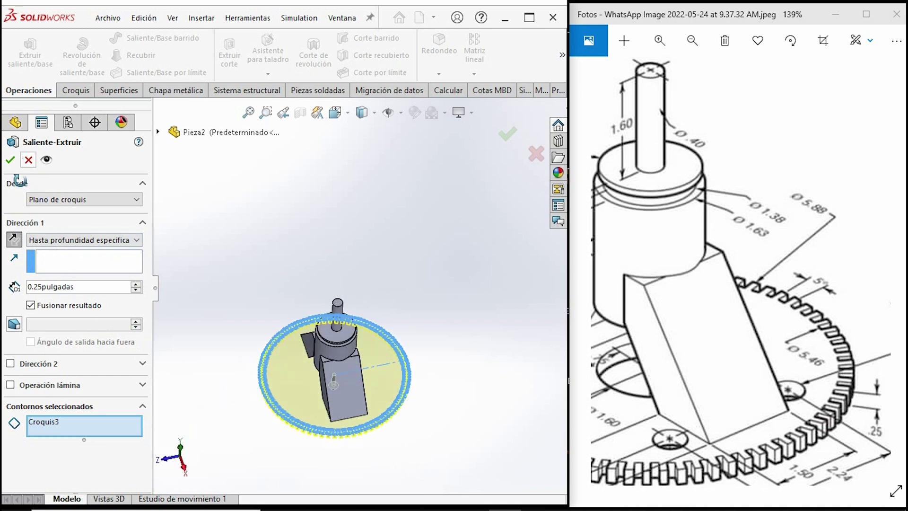
{"action": "key", "text": "Return"}
- Switch the model to the isometric view and clear the selection
{"action": "middle_click_drag", "start_coordinate": [325, 375], "coordinate": [350, 374]}
{"action": "middle_click_drag", "start_coordinate": [300, 395], "coordinate": [295, 414]}
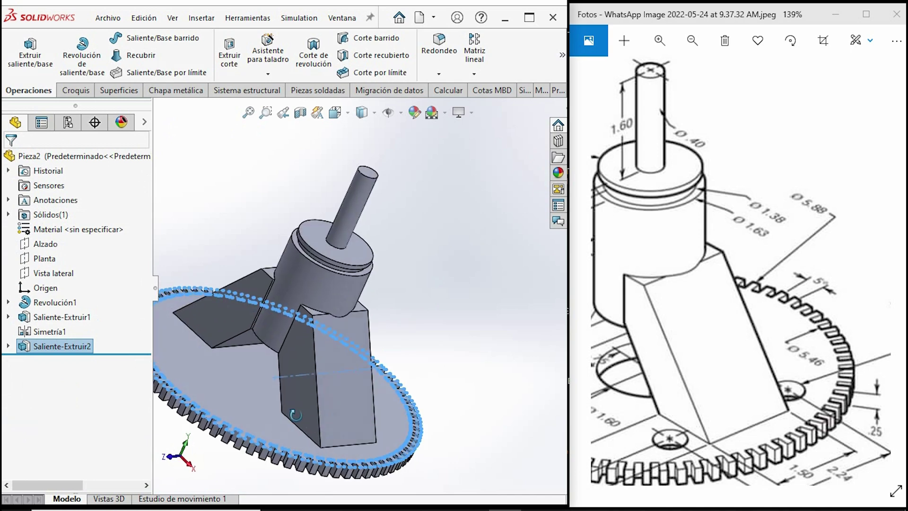
{"action": "key", "text": "ctrl+7"}
{"action": "left_click", "coordinate": [542, 432]}
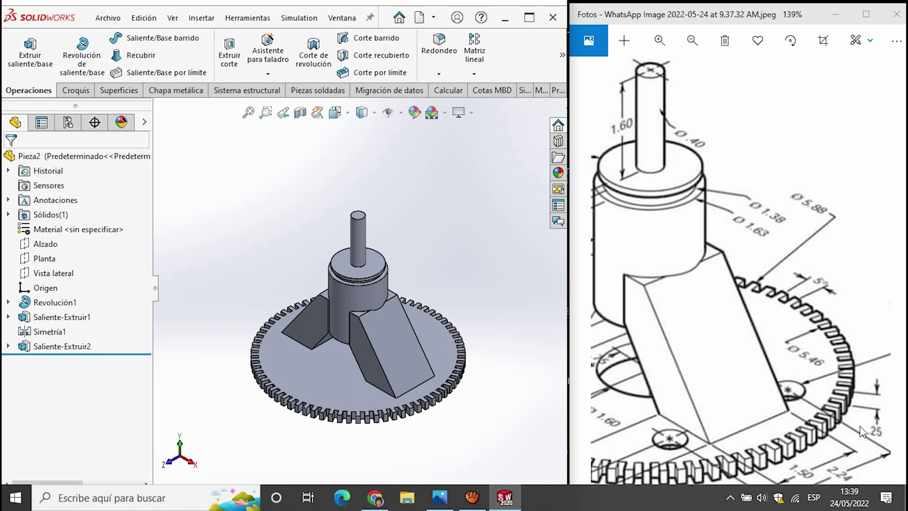
{"action": "scroll", "coordinate": [879, 437], "scroll_direction": "down", "scroll_amount": 5}
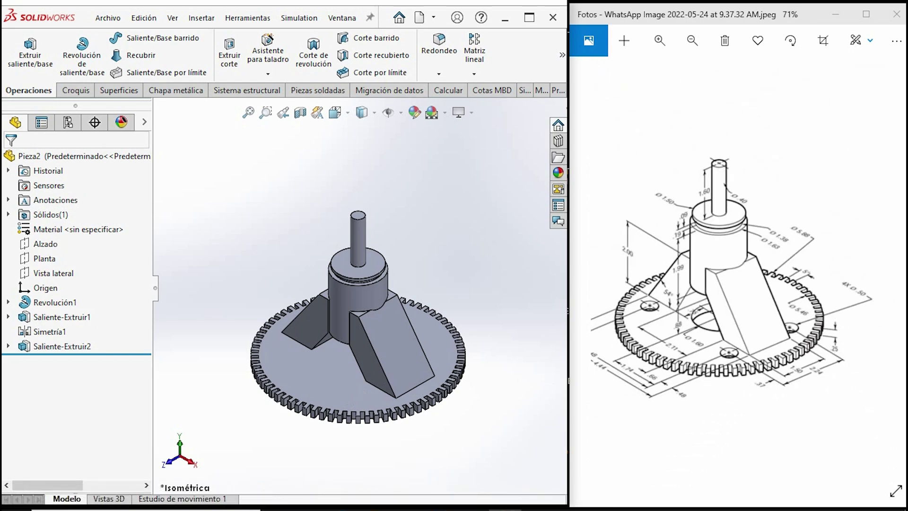
{"action": "left_click", "coordinate": [85, 92]}
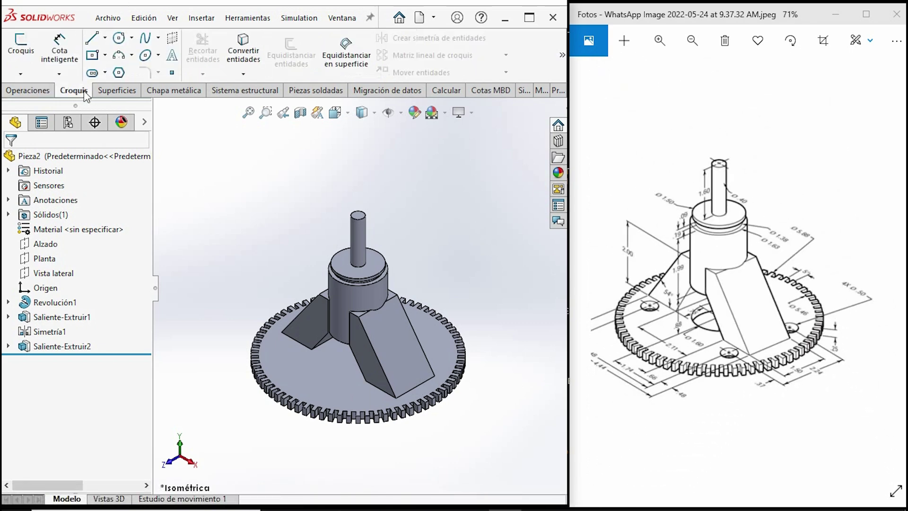
- Start a sketch on the gear disc face and place a point on it
{"action": "left_click", "coordinate": [21, 44]}
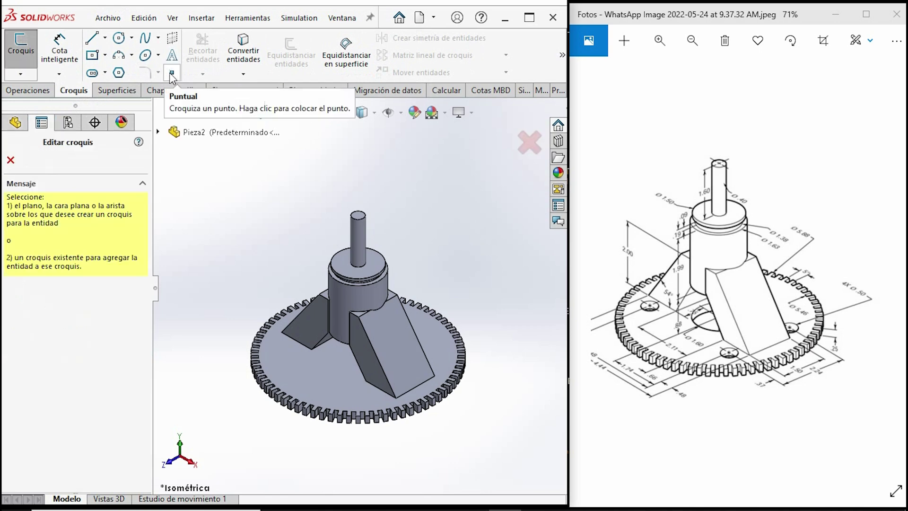
{"action": "left_click", "coordinate": [360, 397]}
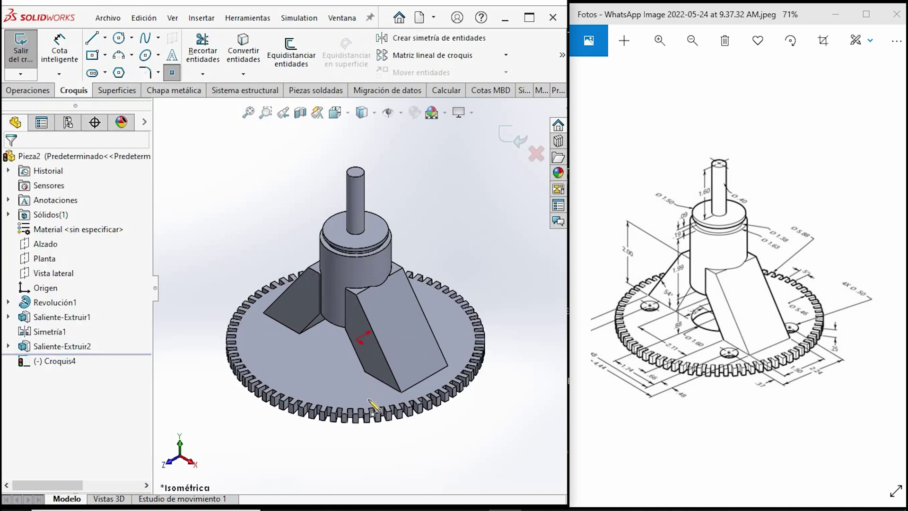
{"action": "left_click", "coordinate": [366, 399]}
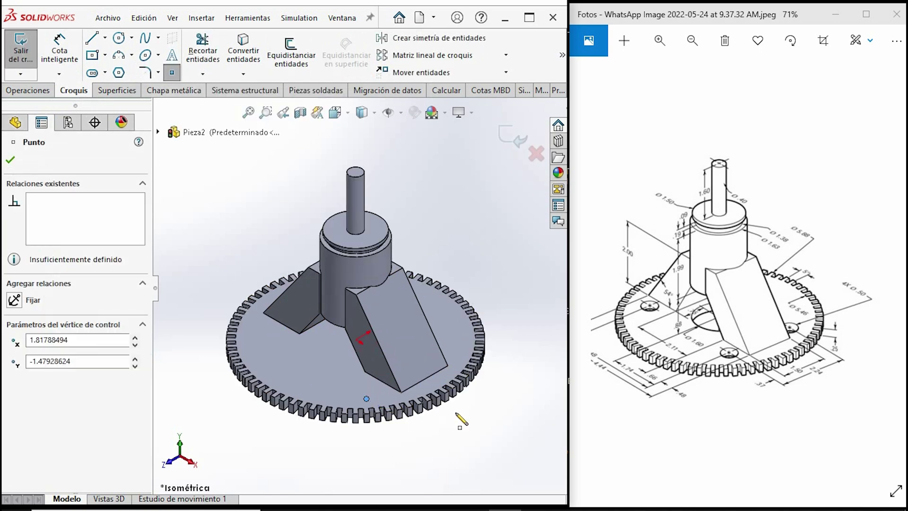
{"action": "key", "text": "ctrl+5"}
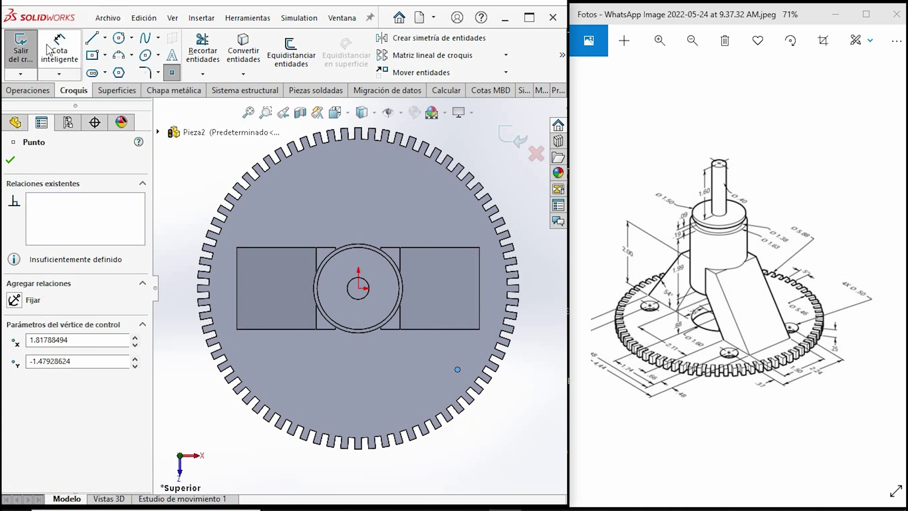
- Dimension the point 0.66 in horizontally from the angled support's corner
{"action": "left_click", "coordinate": [59, 45]}
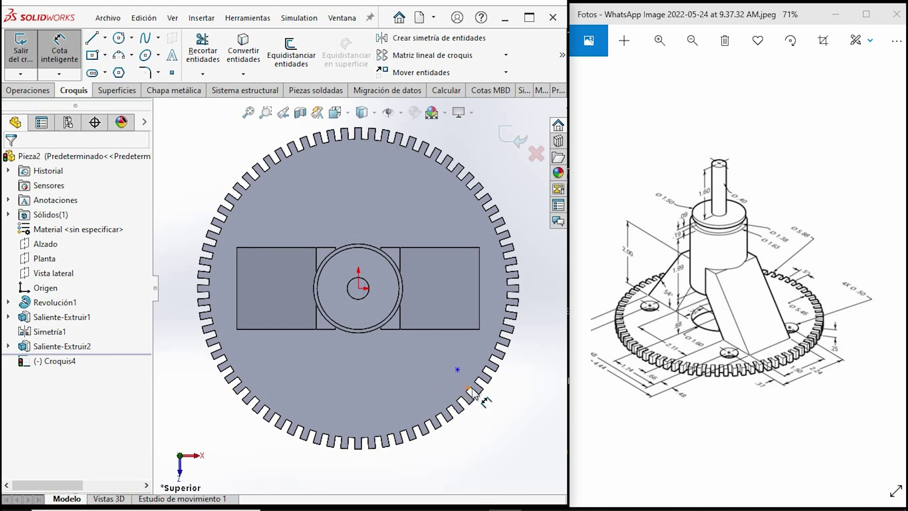
{"action": "mouse_move", "coordinate": [418, 339]}
{"action": "middle_mouse_down"}
{"action": "mouse_move", "coordinate": [416, 285]}
{"action": "mouse_move", "coordinate": [442, 398]}
{"action": "middle_mouse_up"}
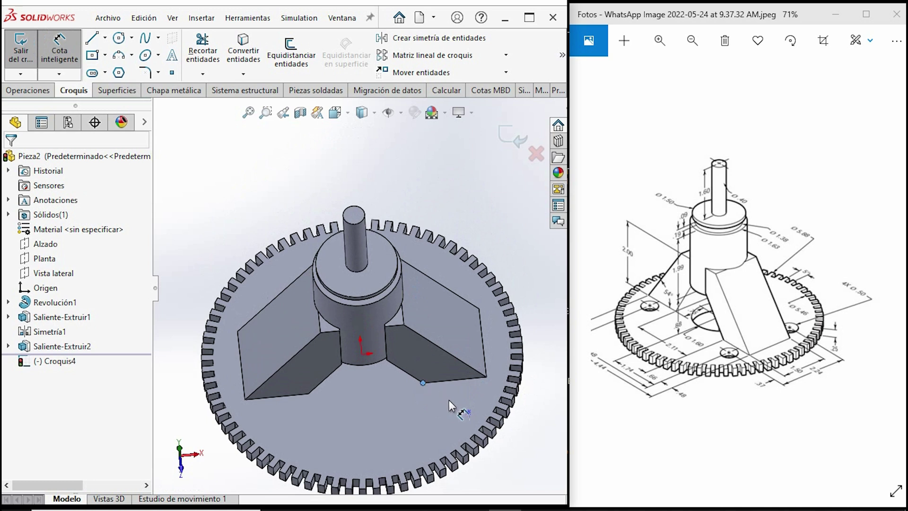
{"action": "left_click", "coordinate": [467, 413]}
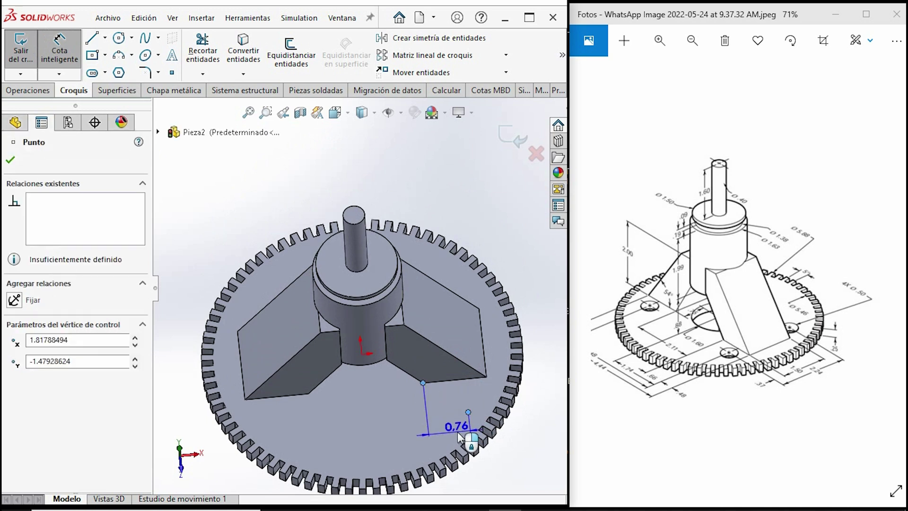
{"action": "left_click", "coordinate": [461, 436]}
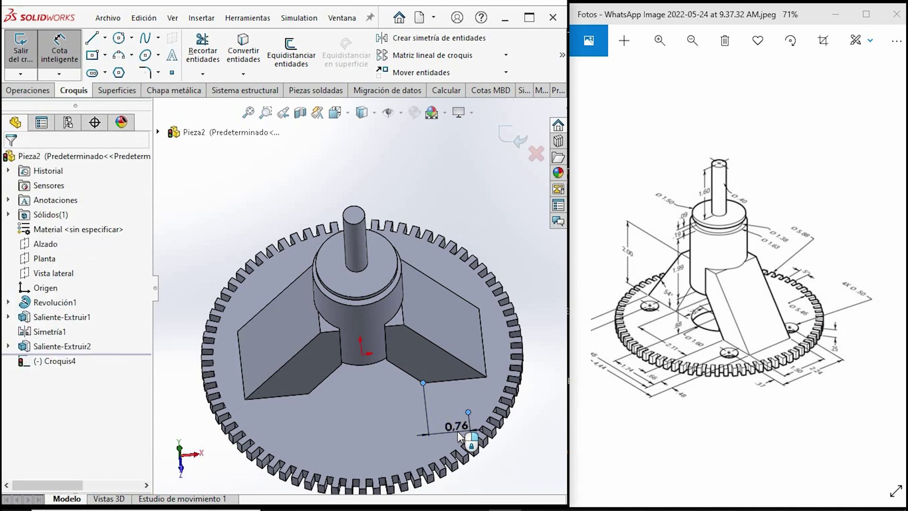
{"action": "type", "text": "0.66"}
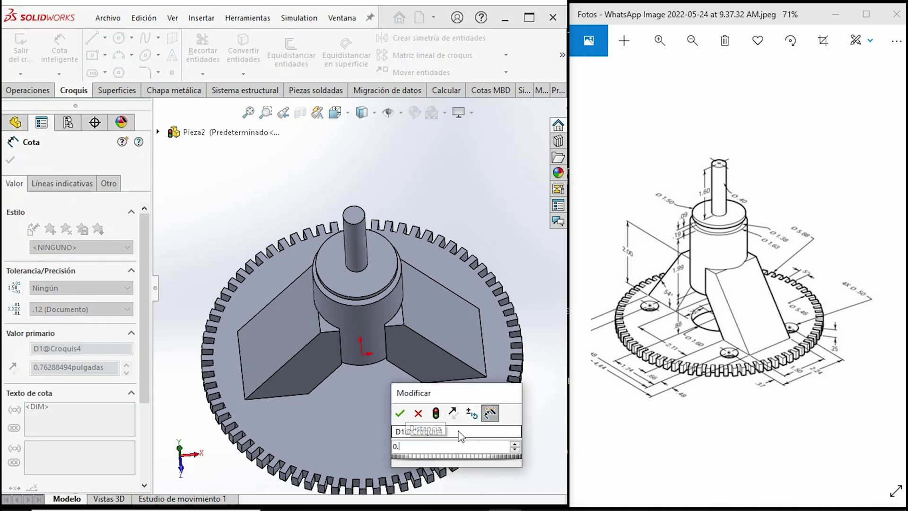
{"action": "key", "text": "Return"}
- Dimension the point 0.7 in from the support's bottom edge and close the sketch
{"action": "left_click", "coordinate": [456, 379]}
{"action": "left_click", "coordinate": [463, 413]}
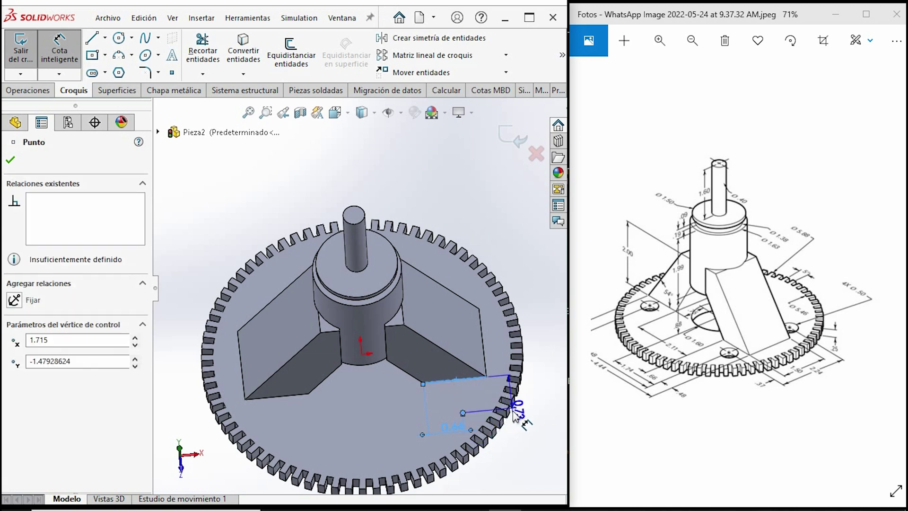
{"action": "left_click", "coordinate": [541, 420]}
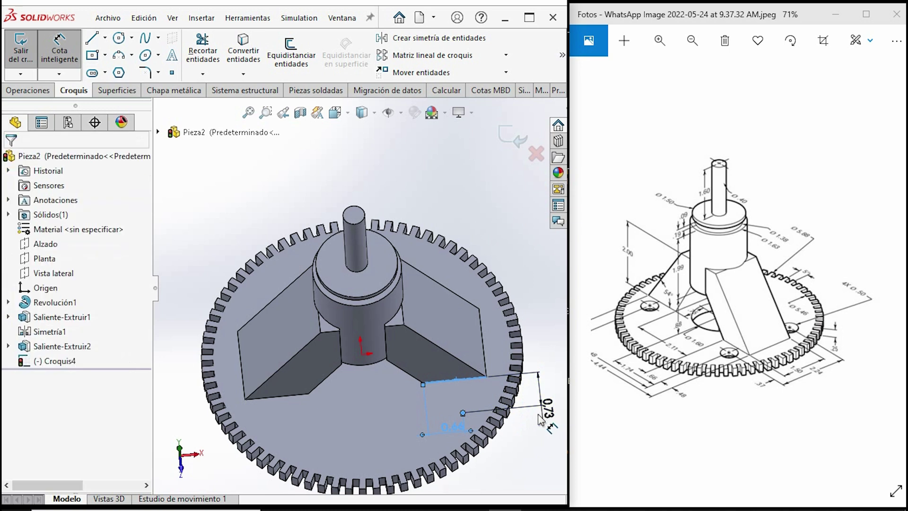
{"action": "type", "text": "0.7"}
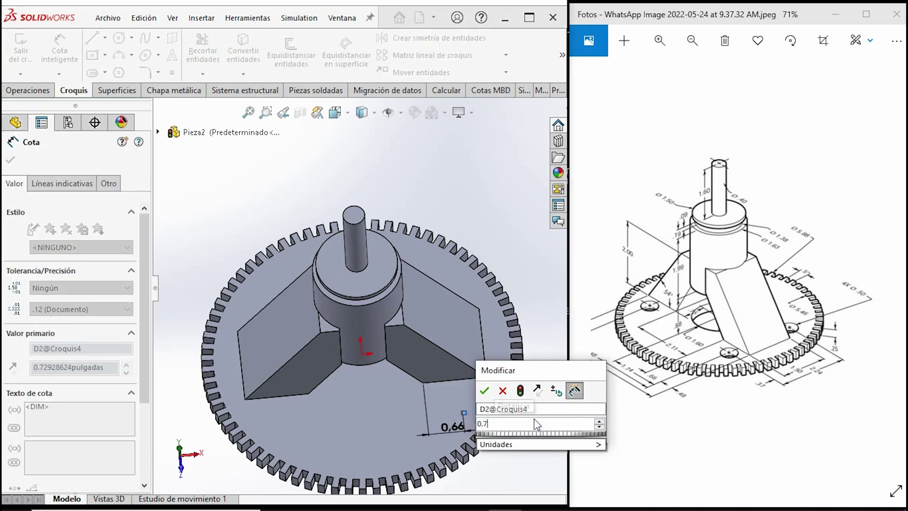
{"action": "key", "text": "Return"}
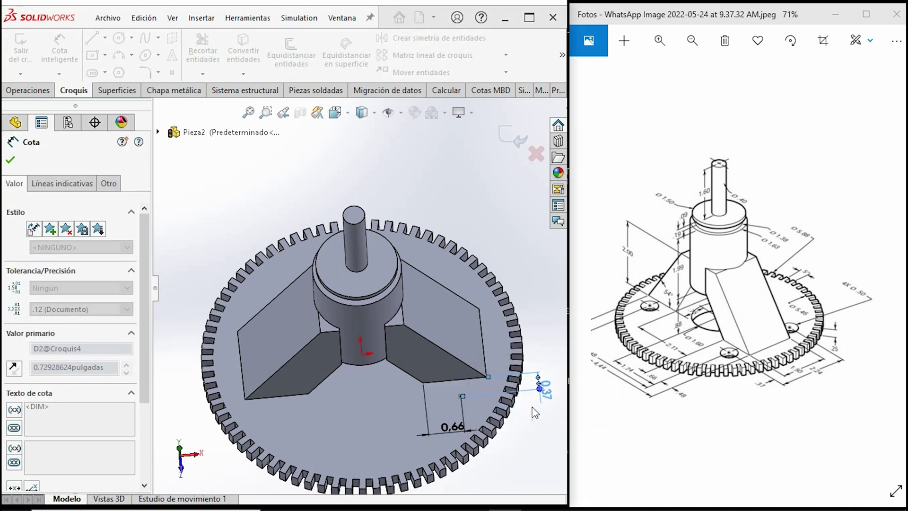
{"action": "left_click", "coordinate": [510, 139]}
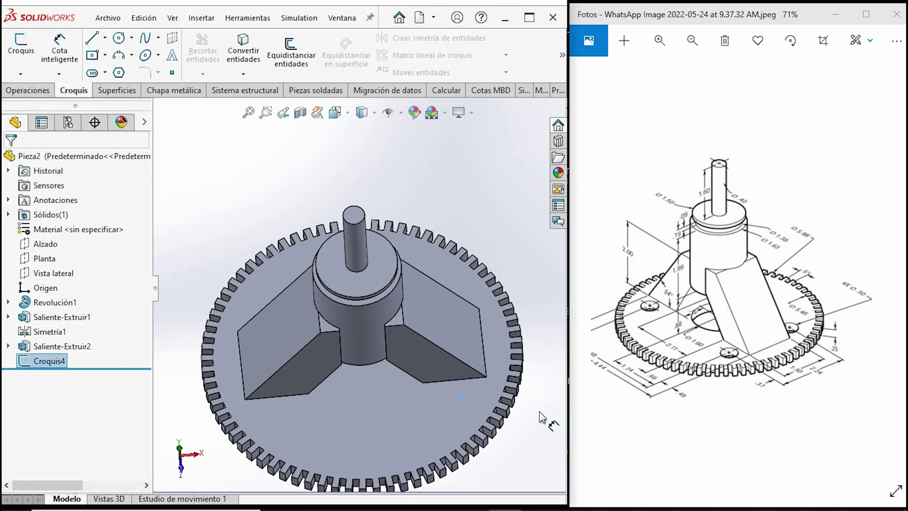
- Start a Hole Wizard hole with PEM Inch standard and a custom size
{"action": "scroll", "coordinate": [468, 400], "scroll_direction": "down", "scroll_amount": 3}
{"action": "scroll", "coordinate": [442, 404], "scroll_direction": "up", "scroll_amount": 1}
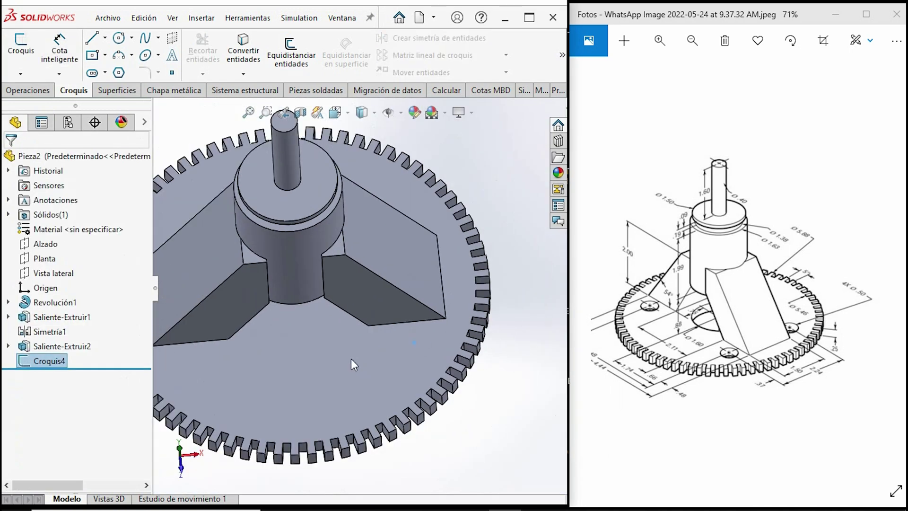
{"action": "left_click", "coordinate": [27, 90]}
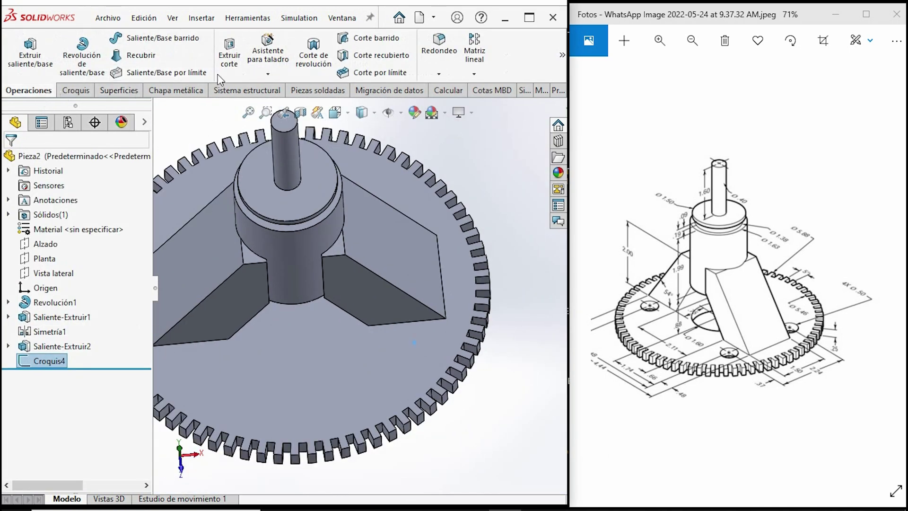
{"action": "left_click", "coordinate": [274, 58]}
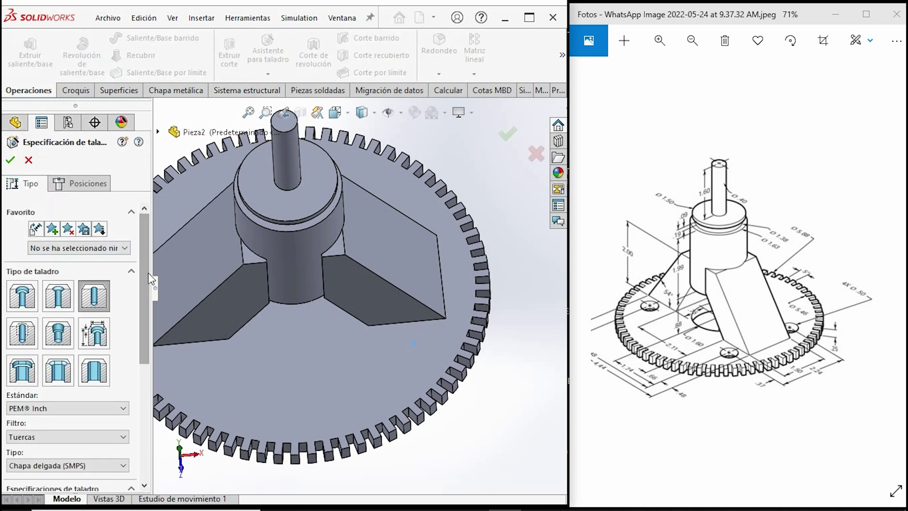
{"action": "scroll", "coordinate": [71, 284], "scroll_direction": "down", "scroll_amount": 5}
{"action": "left_click", "coordinate": [51, 283]}
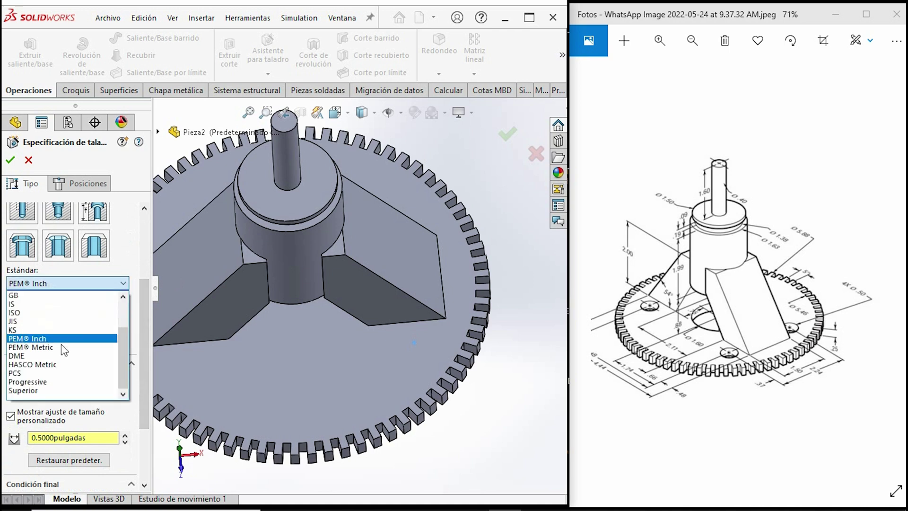
{"action": "left_click", "coordinate": [60, 340]}
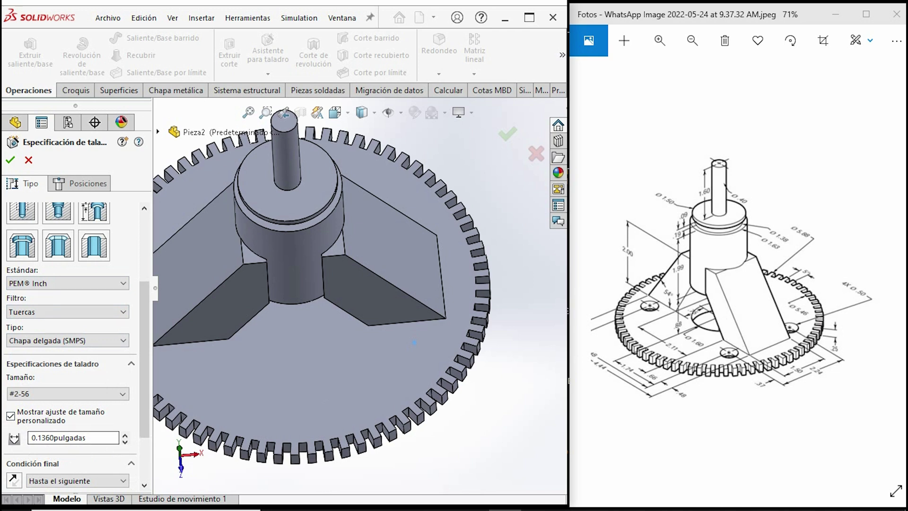
{"action": "double_click", "coordinate": [71, 438]}
{"action": "type", "text": "0"}
- Position the hole at the marked point on the gear face and cut it
{"action": "left_click", "coordinate": [90, 187]}
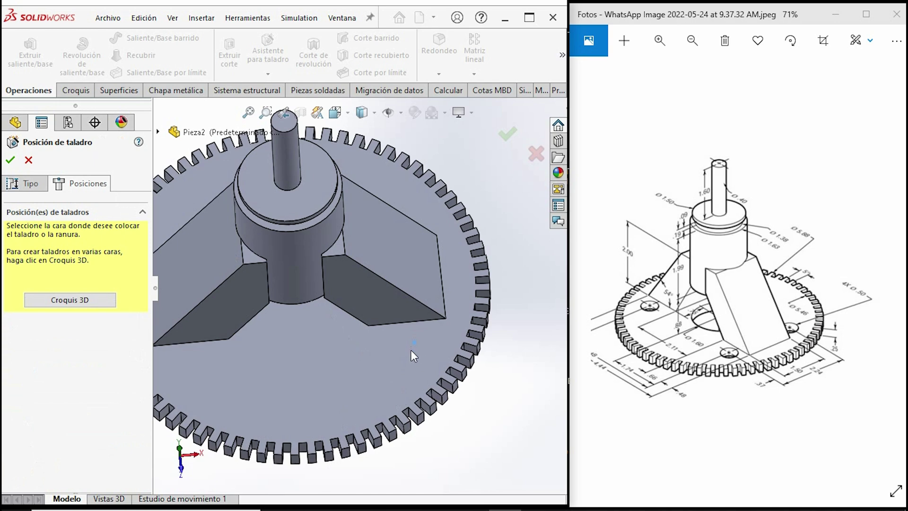
{"action": "left_click", "coordinate": [410, 350]}
{"action": "left_click", "coordinate": [414, 342]}
{"action": "left_click", "coordinate": [14, 161]}
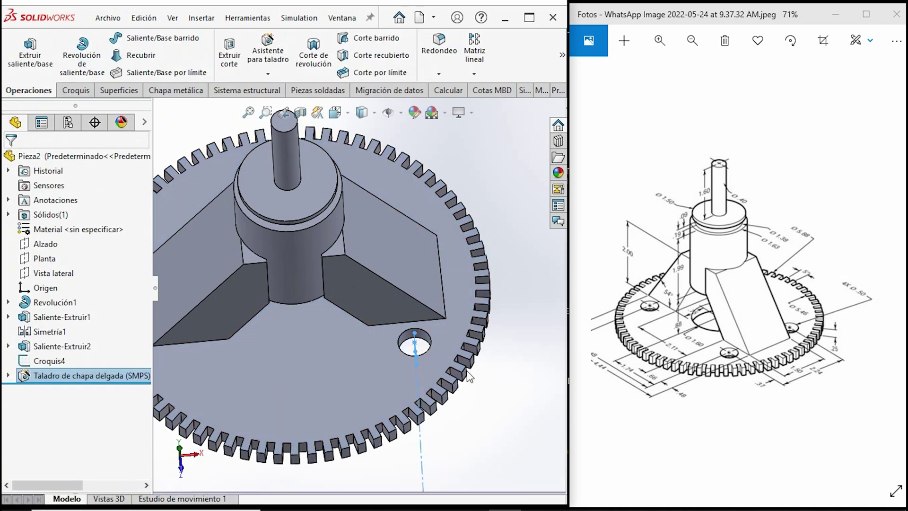
- Mirror the hole across the Alzado plane, creating Simetría2
{"action": "middle_click_drag", "start_coordinate": [439, 286], "coordinate": [406, 319]}
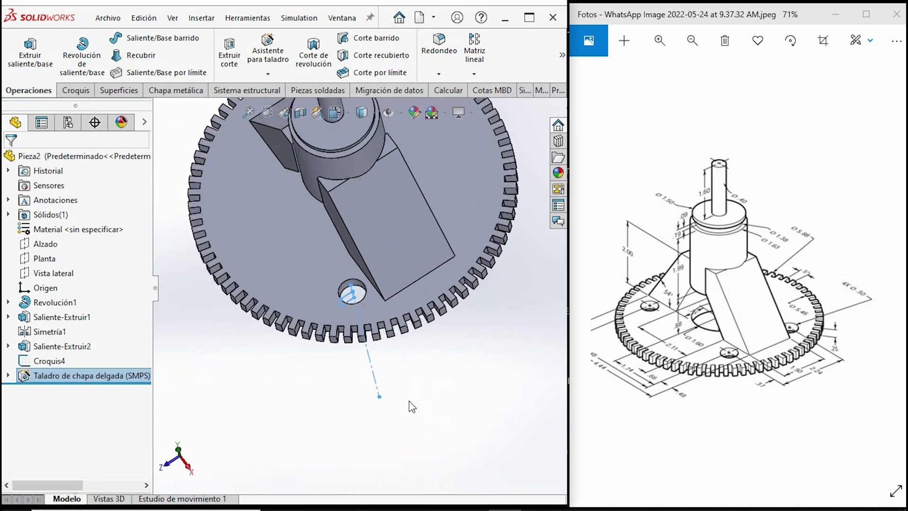
{"action": "left_click", "coordinate": [473, 74]}
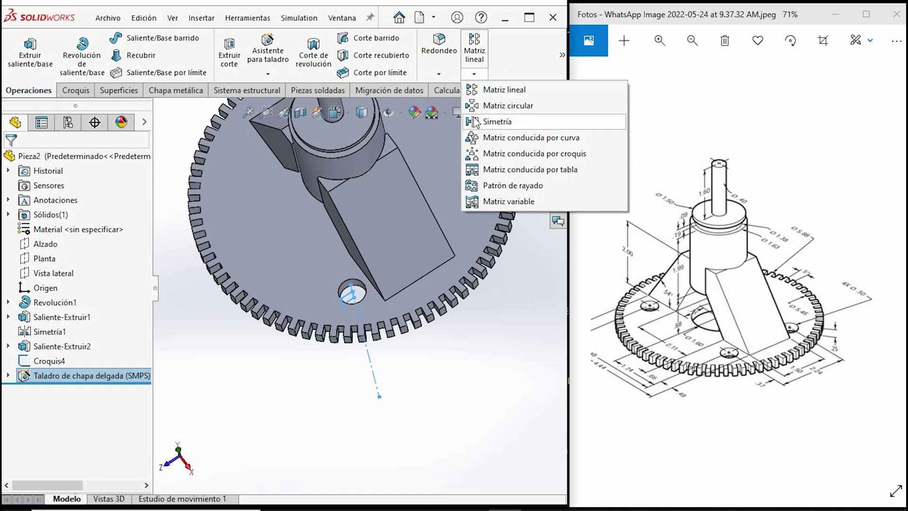
{"action": "left_click", "coordinate": [497, 122]}
{"action": "scroll", "coordinate": [361, 282], "scroll_direction": "down", "scroll_amount": 5}
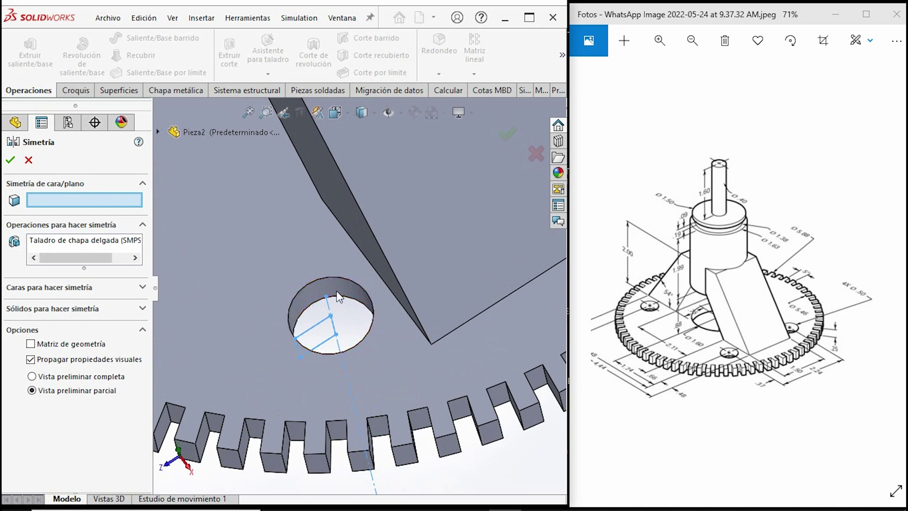
{"action": "scroll", "coordinate": [297, 285], "scroll_direction": "up", "scroll_amount": 5}
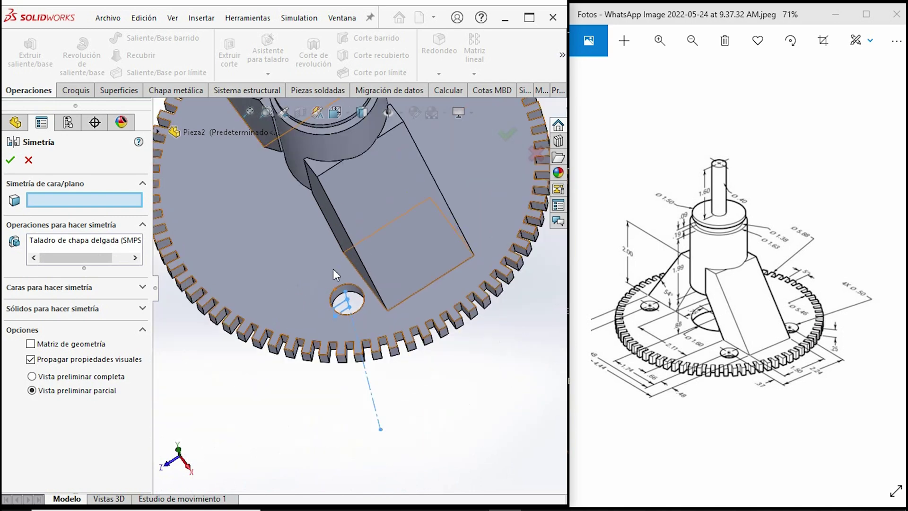
{"action": "left_click", "coordinate": [161, 131]}
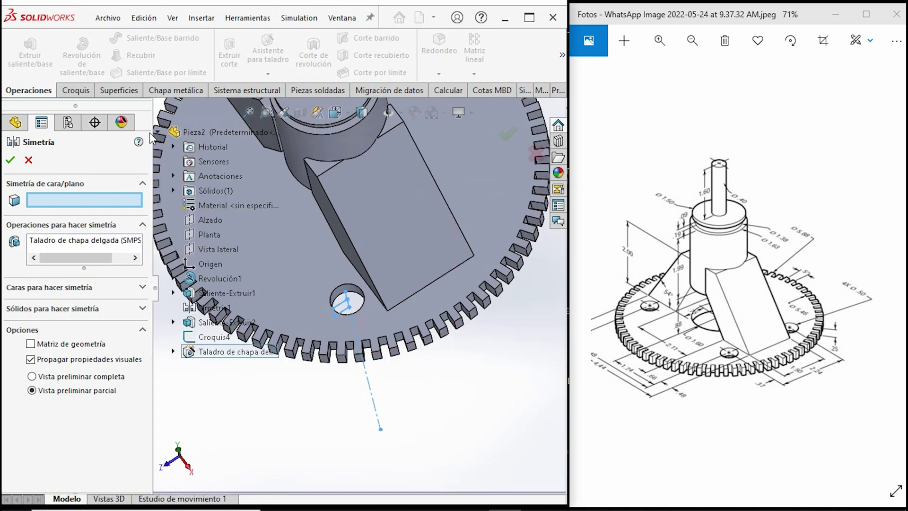
{"action": "left_click", "coordinate": [207, 220]}
{"action": "scroll", "coordinate": [379, 223], "scroll_direction": "up", "scroll_amount": 5}
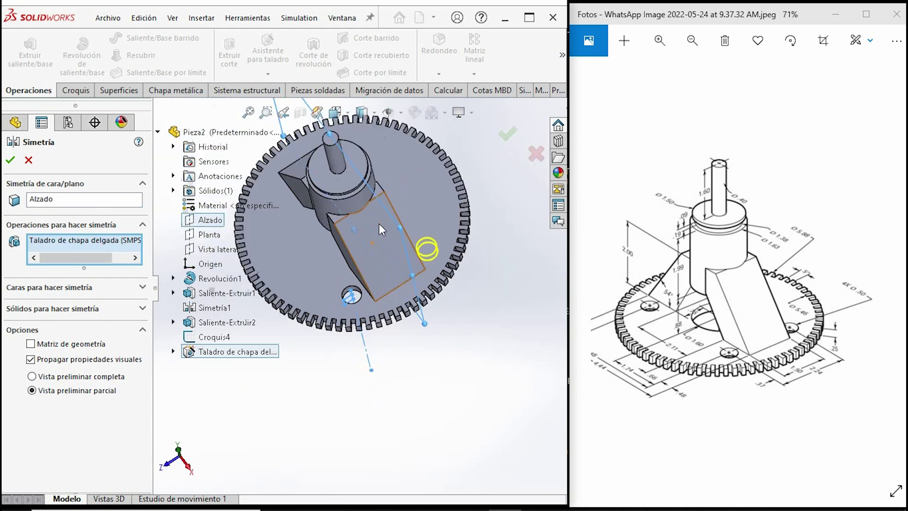
{"action": "left_click", "coordinate": [507, 136]}
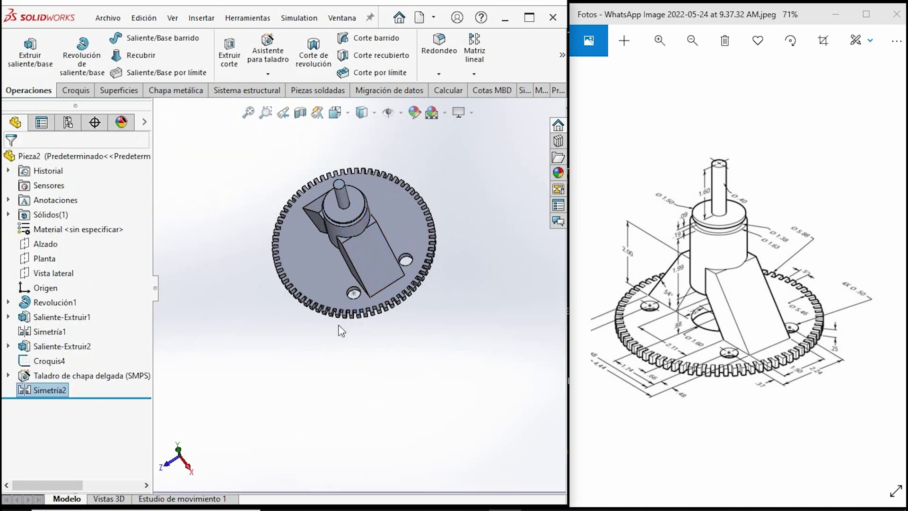
{"action": "middle_click_drag", "start_coordinate": [381, 278], "coordinate": [384, 275]}
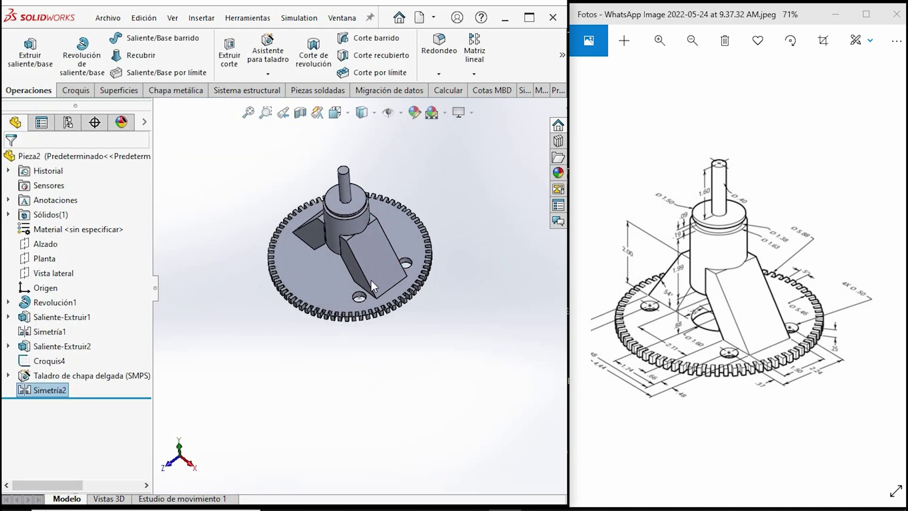
- Mirror Simetría2 and the original hole across the Vista lateral plane, creating Simetría3
{"action": "left_click", "coordinate": [473, 74]}
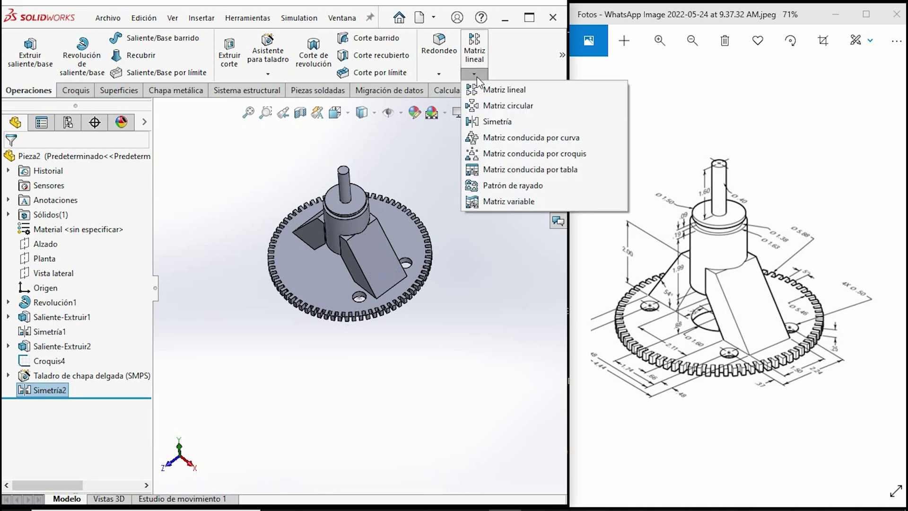
{"action": "left_click", "coordinate": [485, 123]}
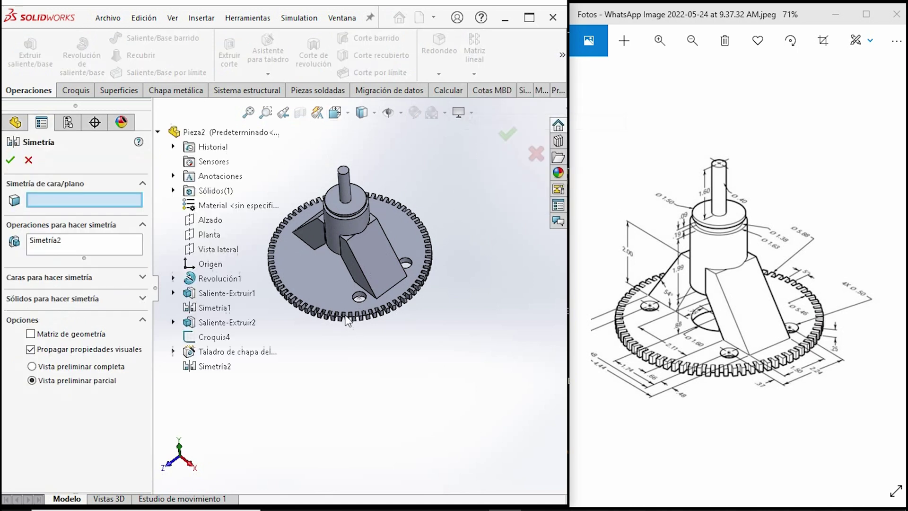
{"action": "left_click", "coordinate": [56, 240]}
{"action": "scroll", "coordinate": [359, 296], "scroll_direction": "down", "scroll_amount": 3}
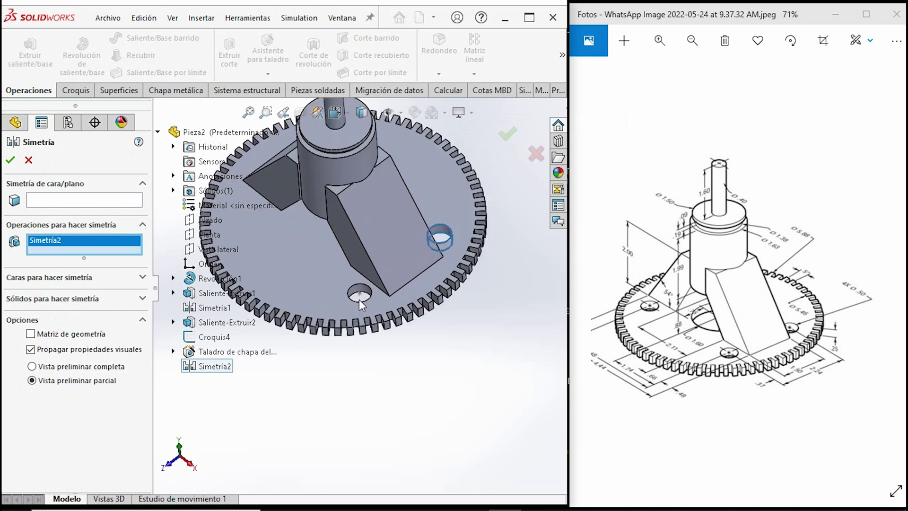
{"action": "left_click", "coordinate": [356, 293]}
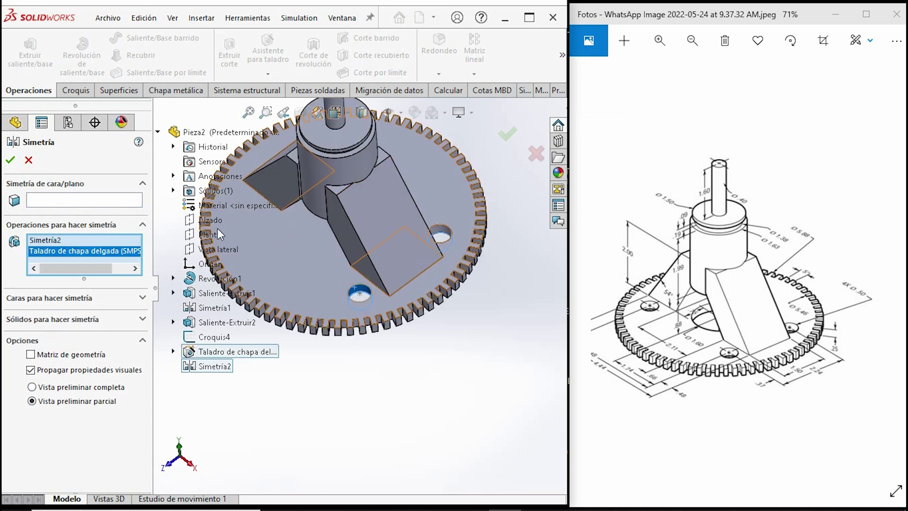
{"action": "left_click", "coordinate": [64, 198]}
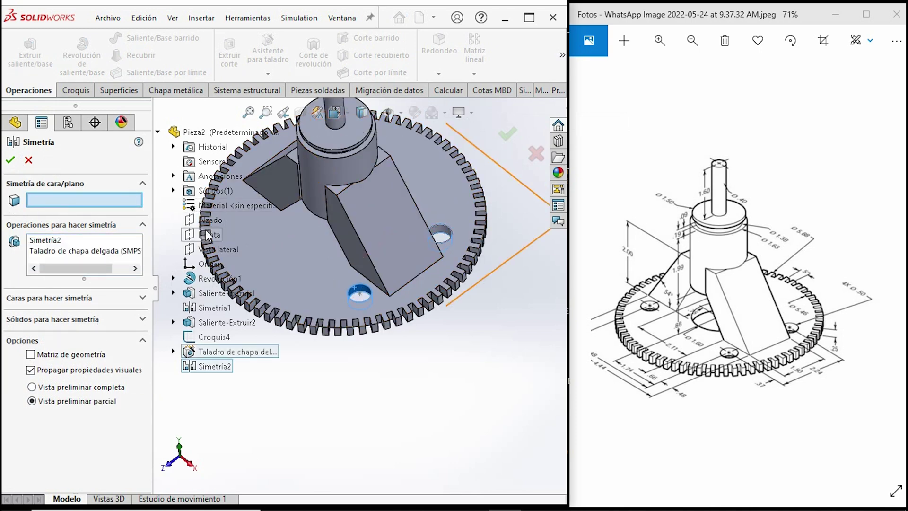
{"action": "left_click", "coordinate": [202, 249]}
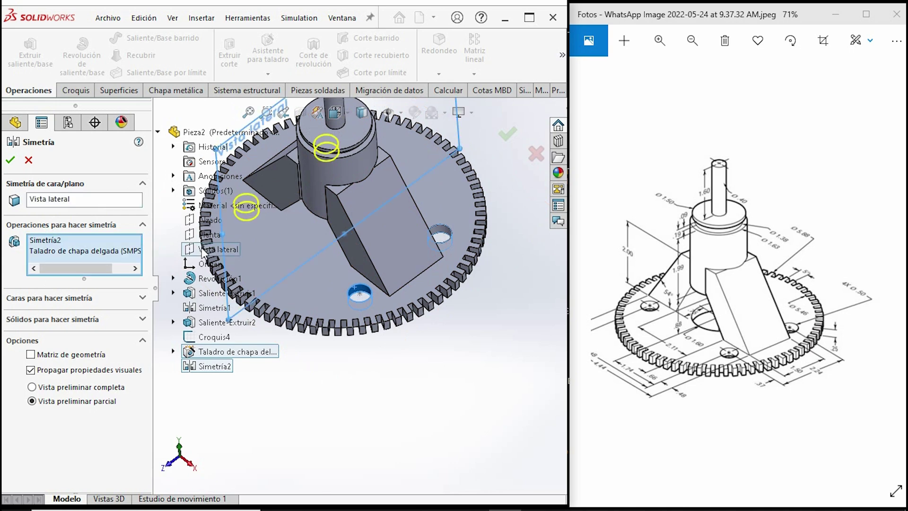
{"action": "left_click", "coordinate": [10, 160]}
{"action": "scroll", "coordinate": [350, 267], "scroll_direction": "down", "scroll_amount": 2}
{"action": "scroll", "coordinate": [346, 276], "scroll_direction": "down", "scroll_amount": 2}
{"action": "middle_click_drag", "start_coordinate": [346, 276], "coordinate": [284, 272]}
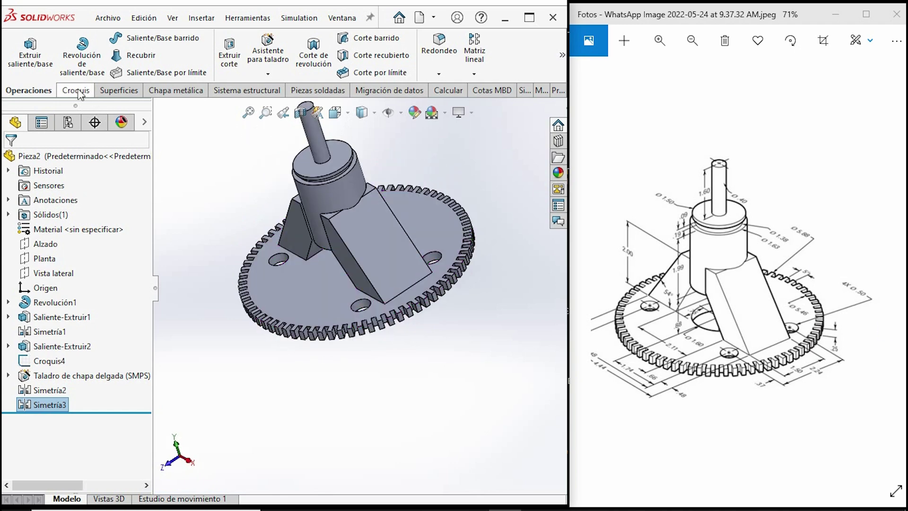
{"action": "left_click", "coordinate": [339, 307]}
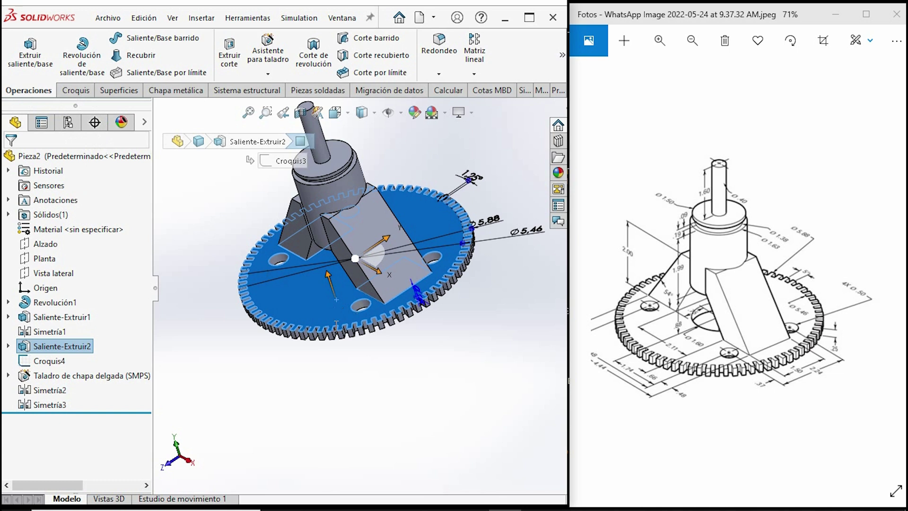
- Sketch a 1.60 in diameter circle centred on the origin of the base top face
{"action": "left_click", "coordinate": [21, 50]}
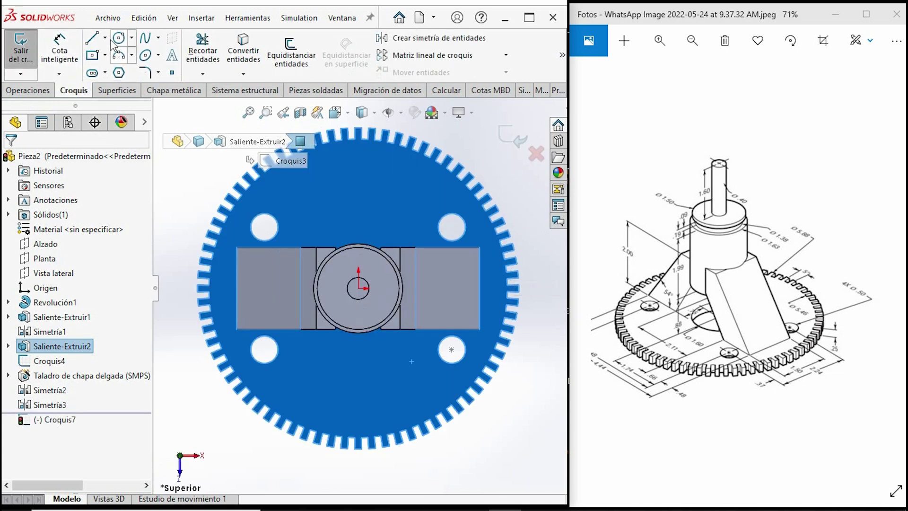
{"action": "left_click", "coordinate": [358, 288]}
{"action": "left_click", "coordinate": [378, 359]}
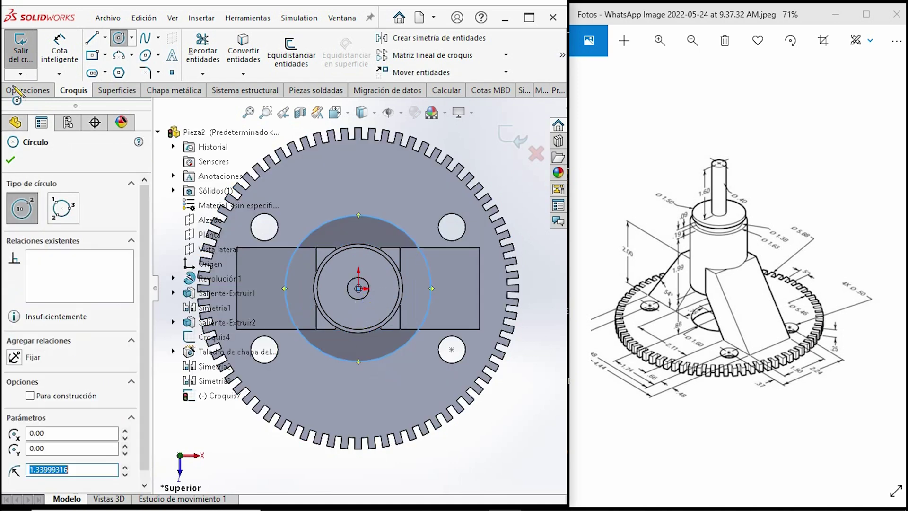
{"action": "left_click", "coordinate": [57, 51]}
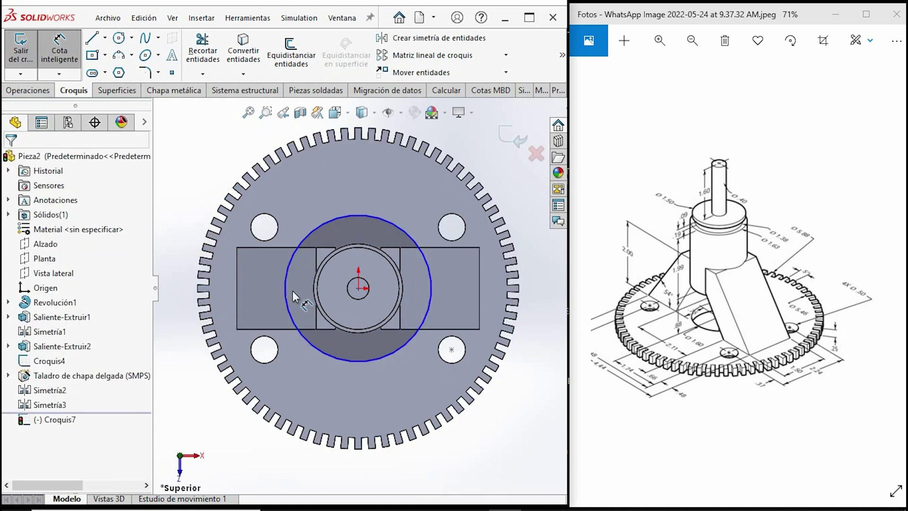
{"action": "left_click", "coordinate": [391, 229]}
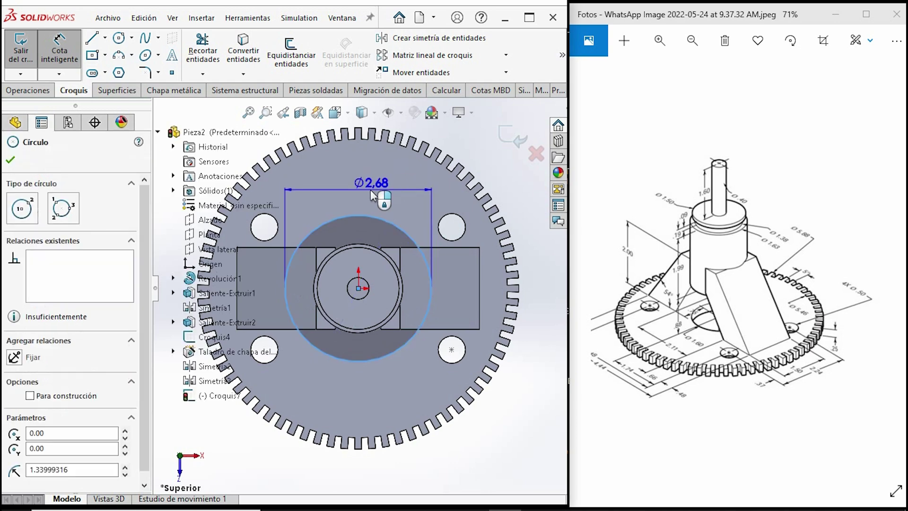
{"action": "left_click", "coordinate": [382, 189]}
{"action": "type", "text": "1.6"}
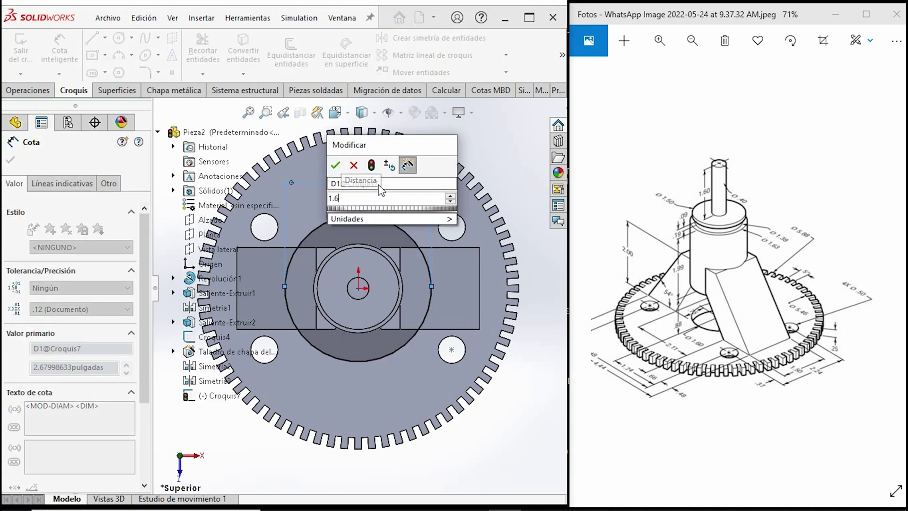
{"action": "key", "text": "Return"}
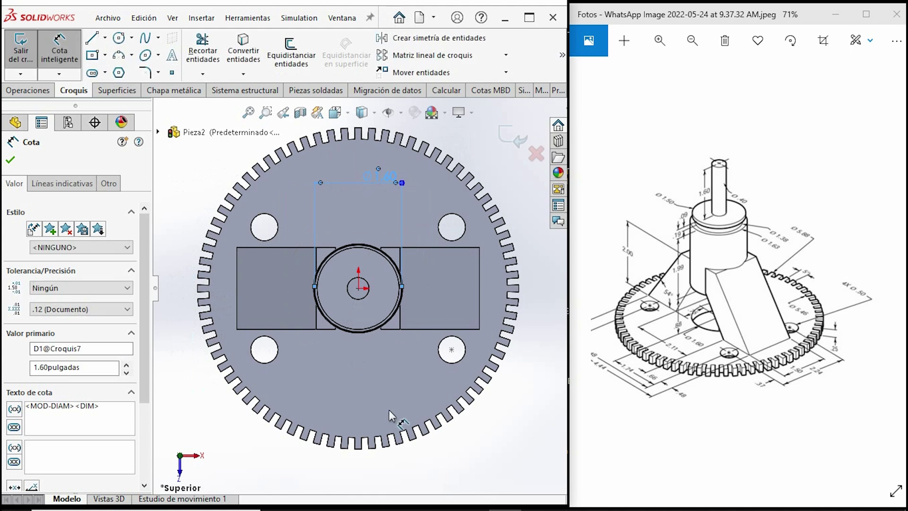
- Extrude-cut the circle 0.25 in through the base as Cortar-Extruir1
{"action": "middle_click_drag", "start_coordinate": [334, 175], "coordinate": [199, 179]}
{"action": "left_click", "coordinate": [28, 90]}
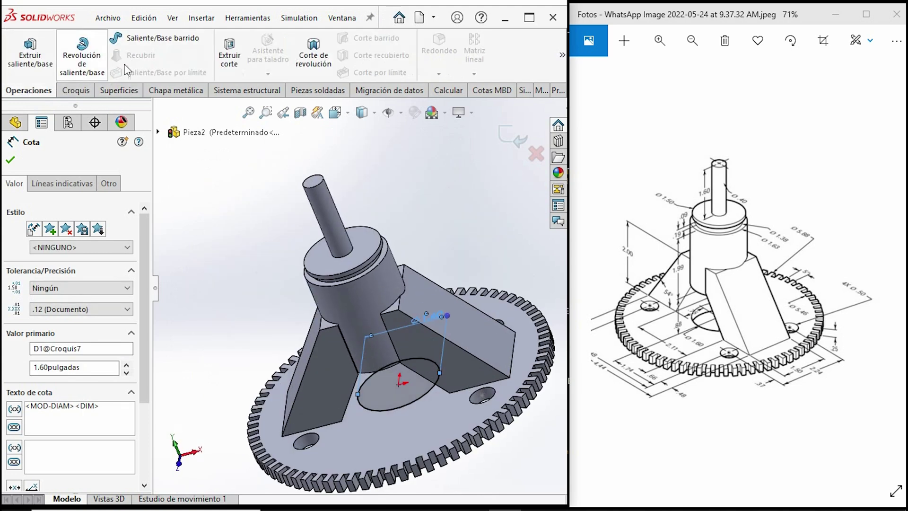
{"action": "left_click", "coordinate": [223, 54]}
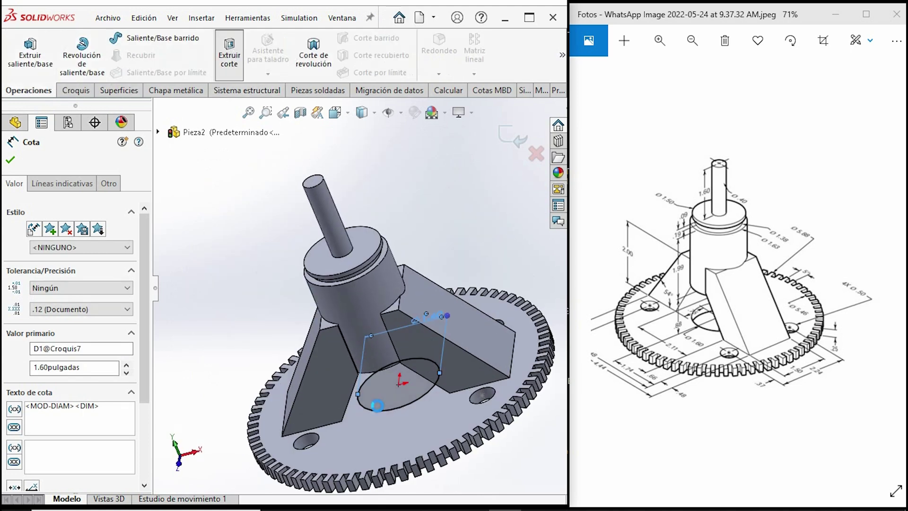
{"action": "left_click", "coordinate": [10, 161]}
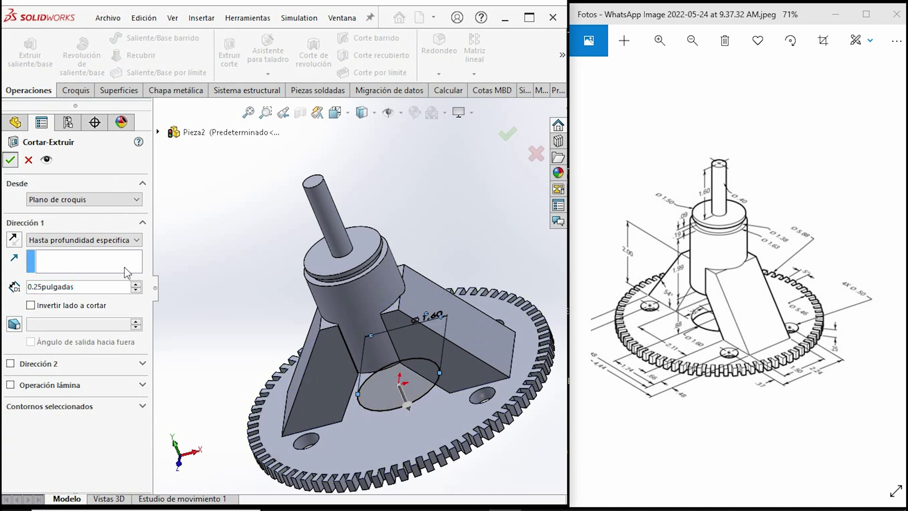
{"action": "scroll", "coordinate": [753, 321], "scroll_direction": "up", "scroll_amount": 2}
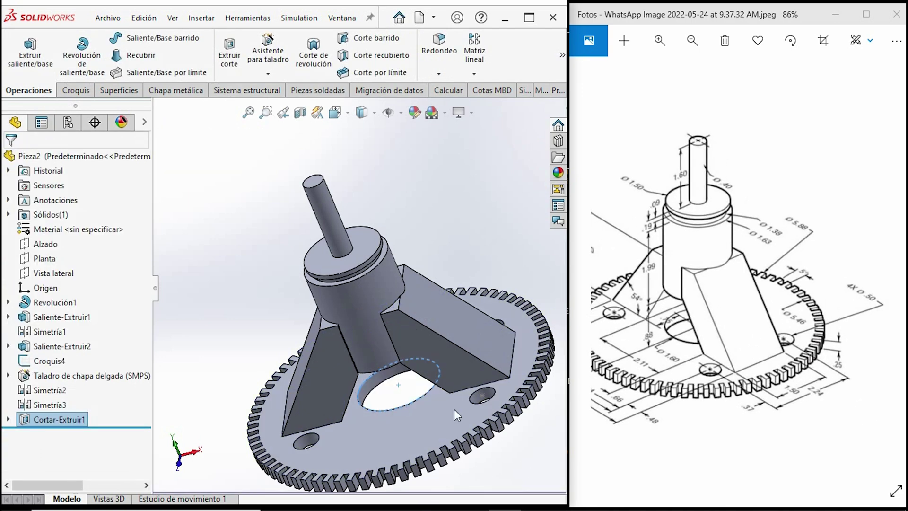
{"action": "key", "text": "ctrl+7"}
{"action": "left_click", "coordinate": [512, 265]}
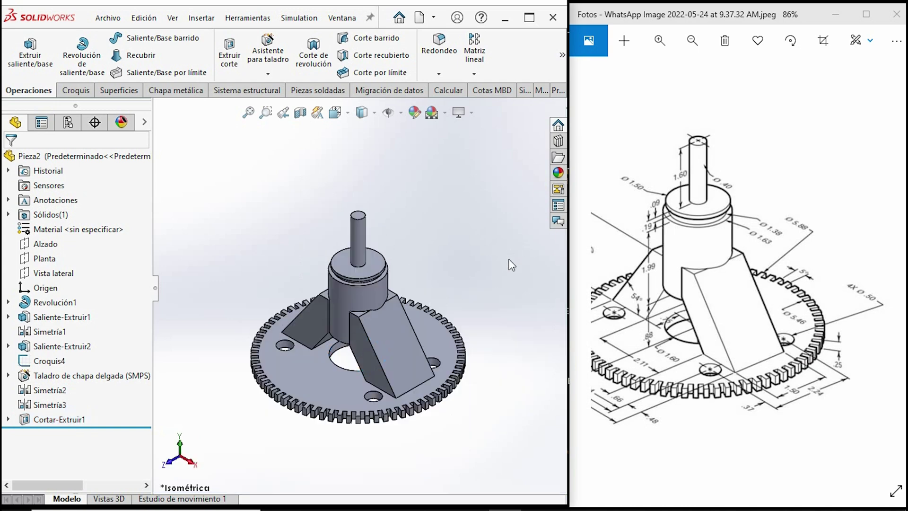
{"action": "middle_click_drag", "start_coordinate": [468, 391], "coordinate": [430, 355]}
{"action": "scroll", "coordinate": [472, 392], "scroll_direction": "up", "scroll_amount": 3}
{"action": "key", "text": "ctrl+7"}
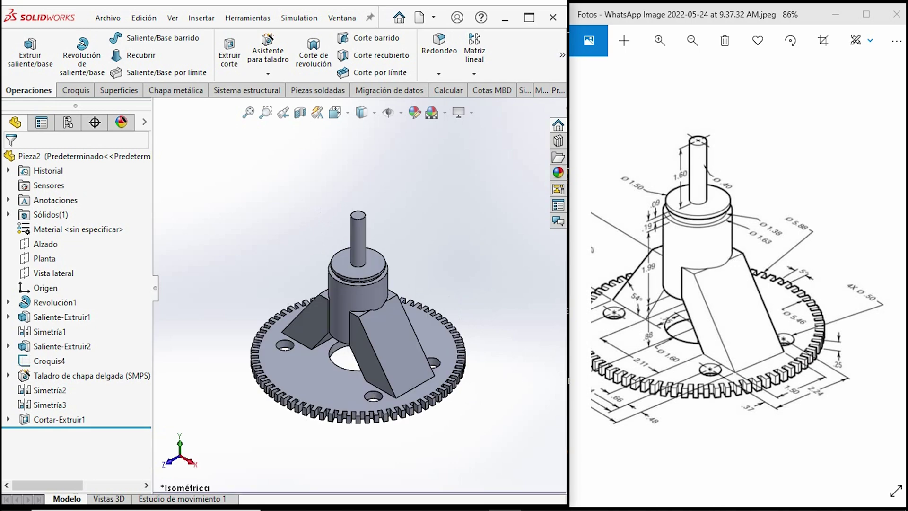
{"action": "scroll", "coordinate": [320, 374], "scroll_direction": "down", "scroll_amount": 3}
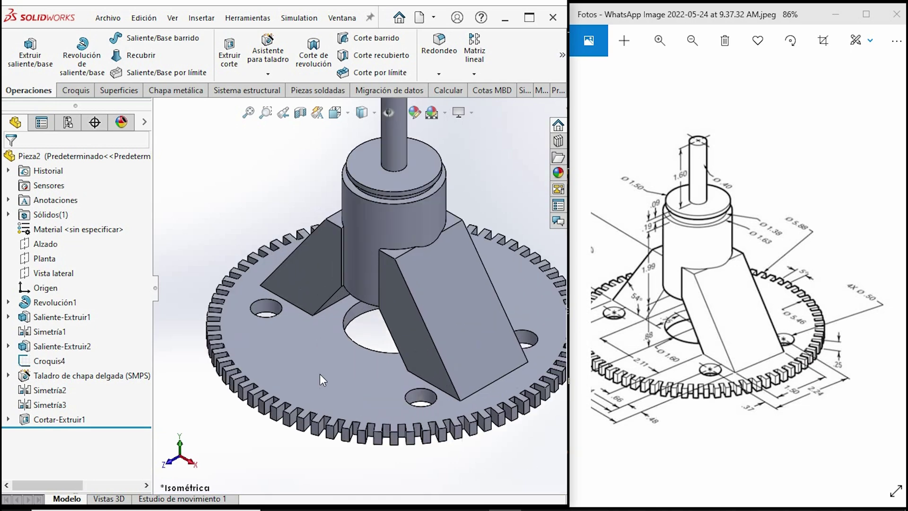
{"action": "scroll", "coordinate": [414, 406], "scroll_direction": "up", "scroll_amount": 2}
{"action": "scroll", "coordinate": [737, 279], "scroll_direction": "up", "scroll_amount": 2}
{"action": "scroll", "coordinate": [738, 279], "scroll_direction": "down", "scroll_amount": 3}
{"action": "scroll", "coordinate": [738, 279], "scroll_direction": "down", "scroll_amount": 1}
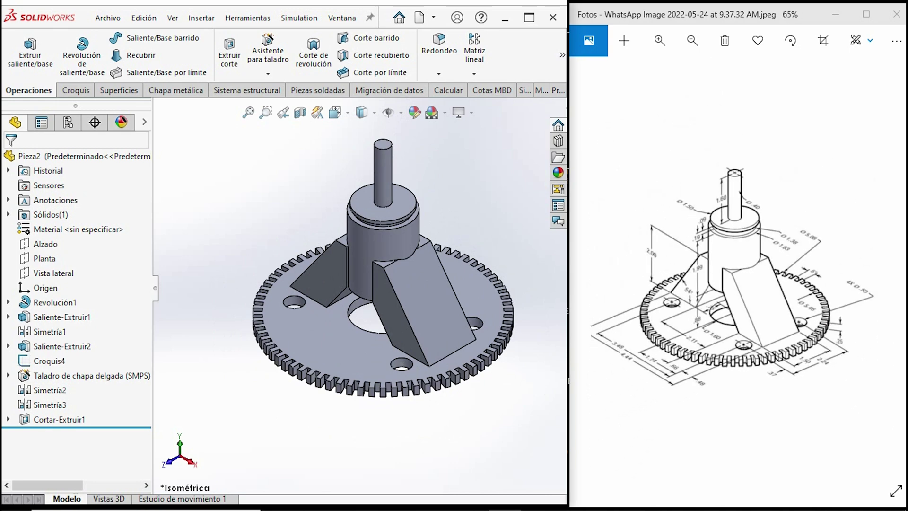